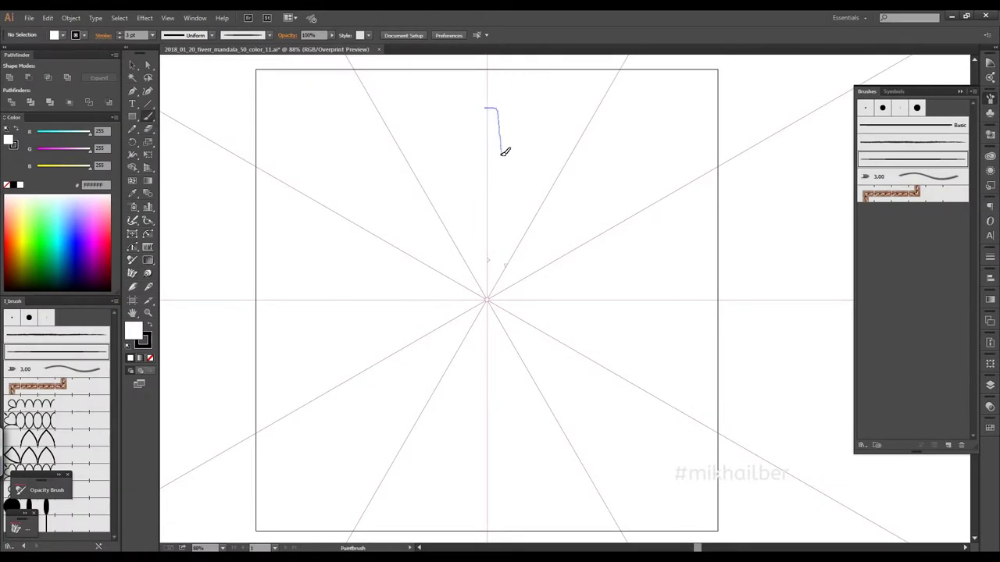
Step: Paint a long narrow petal about 0.52 in wide and 5.6 in tall on the upper vertical guide, tapering to a point near the centre
{"action": "left_click_drag", "start_coordinate": [504, 152], "coordinate": [487, 275]}
{"action": "key", "text": "ctrl+z"}
{"action": "mouse_move", "coordinate": [487, 102]}
{"action": "left_mouse_down"}
{"action": "mouse_move", "coordinate": [496, 232]}
{"action": "mouse_move", "coordinate": [486, 288]}
{"action": "left_mouse_up"}
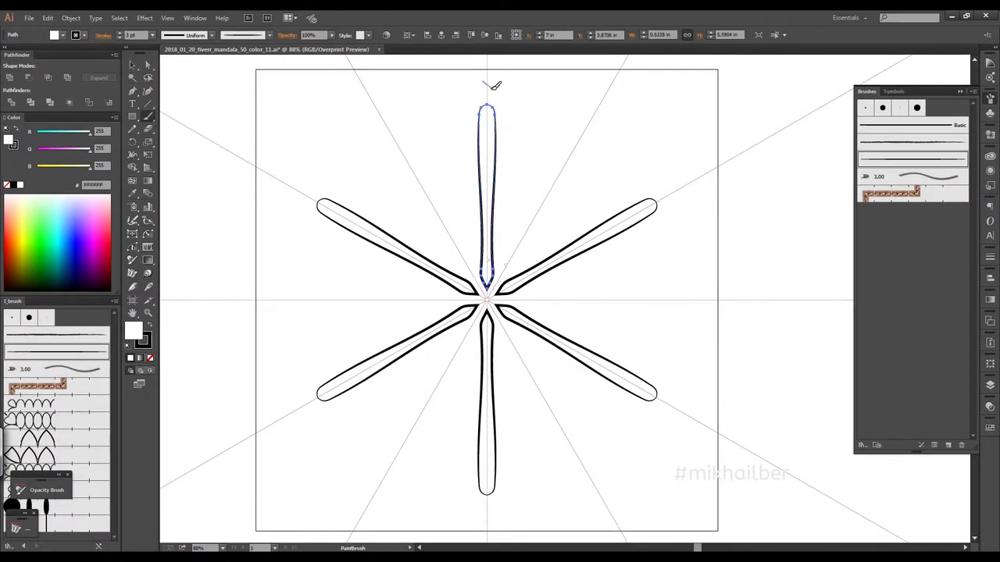
{"action": "left_click_drag", "start_coordinate": [506, 244], "coordinate": [506, 248]}
{"action": "key", "text": "ctrl+z"}
{"action": "key", "text": "v"}
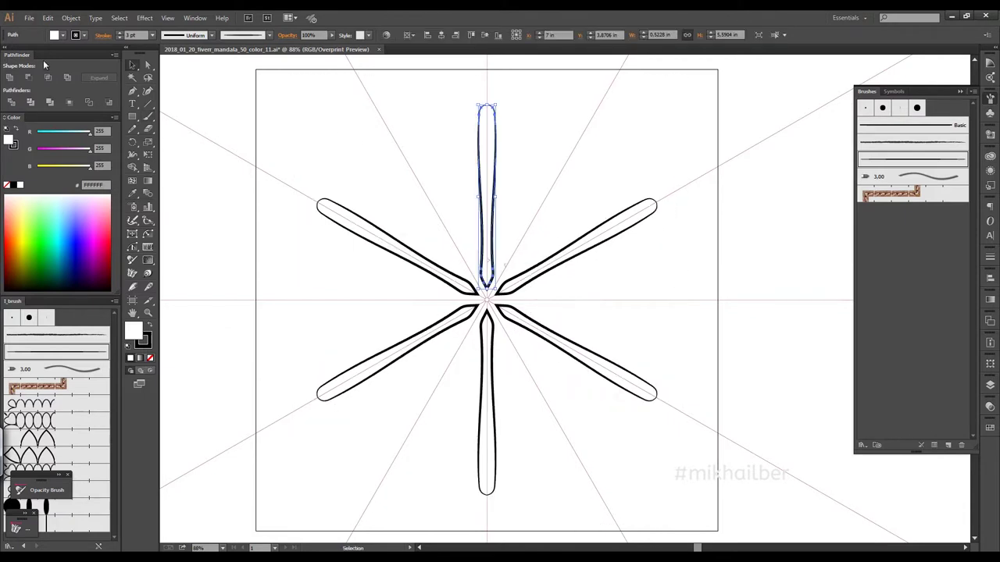
{"action": "left_click", "coordinate": [592, 136]}
{"action": "key", "text": "b"}
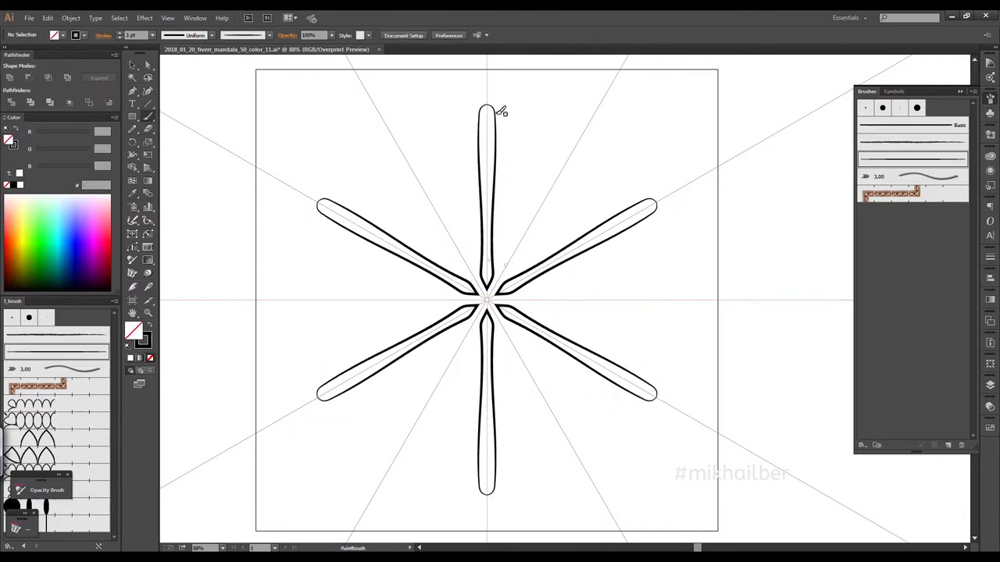
Step: Paint a larger outline and fan-shaped sides around the long petal, plus a pointed leaf with an inner curve on the diagonal guide
{"action": "mouse_move", "coordinate": [512, 166]}
{"action": "left_mouse_down"}
{"action": "mouse_move", "coordinate": [492, 248]}
{"action": "mouse_move", "coordinate": [532, 226]}
{"action": "left_mouse_up"}
{"action": "left_click", "coordinate": [521, 132], "text": "ctrl"}
{"action": "left_click_drag", "start_coordinate": [512, 257], "coordinate": [510, 254]}
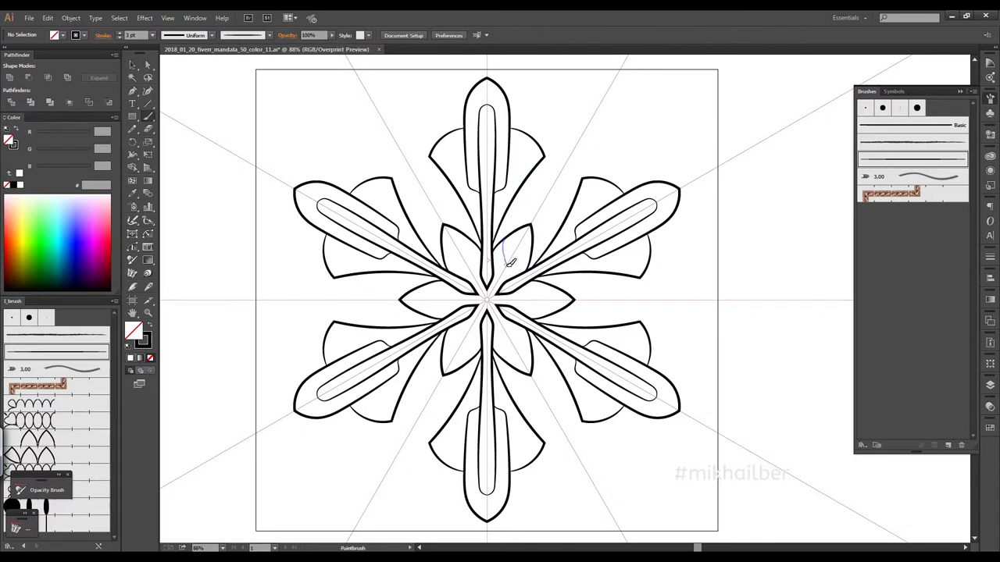
{"action": "left_click", "coordinate": [529, 209], "text": "ctrl"}
Step: Paint a second tier of layered leaves on the diagonal guide and nested arcs over the fan-shaped petals
{"action": "mouse_move", "coordinate": [529, 198]}
{"action": "left_mouse_down"}
{"action": "mouse_move", "coordinate": [539, 179]}
{"action": "mouse_move", "coordinate": [531, 172]}
{"action": "mouse_move", "coordinate": [553, 167]}
{"action": "left_mouse_up"}
{"action": "left_click_drag", "start_coordinate": [523, 94], "coordinate": [510, 97]}
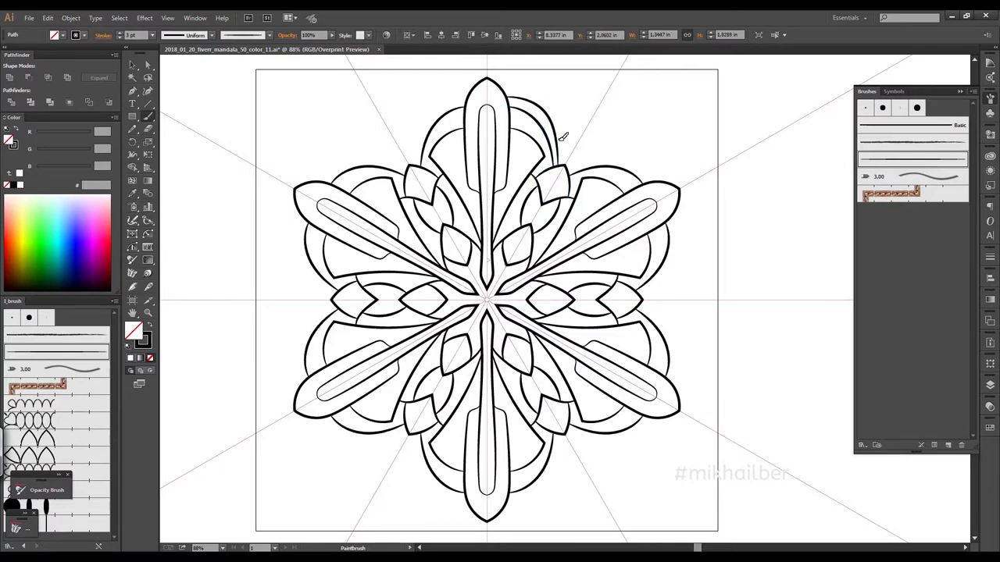
{"action": "left_click", "coordinate": [558, 113], "text": "ctrl"}
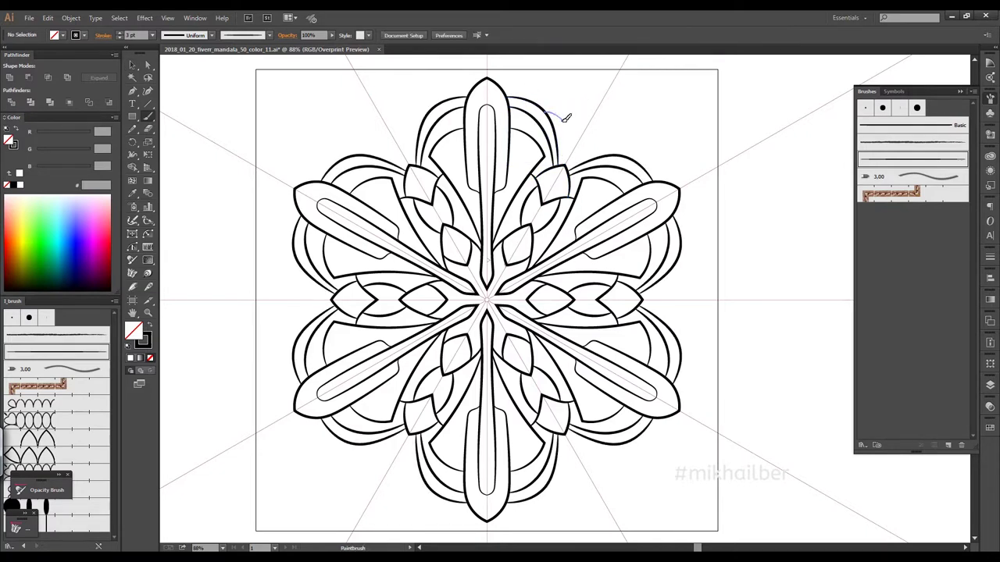
Step: Paint a pointed petal at the outer end of the diagonal guide and a contour around the long petal's tip
{"action": "mouse_move", "coordinate": [573, 139]}
{"action": "left_mouse_down"}
{"action": "mouse_move", "coordinate": [582, 113]}
{"action": "mouse_move", "coordinate": [602, 141]}
{"action": "left_mouse_up"}
{"action": "left_click_drag", "start_coordinate": [566, 109], "coordinate": [592, 76]}
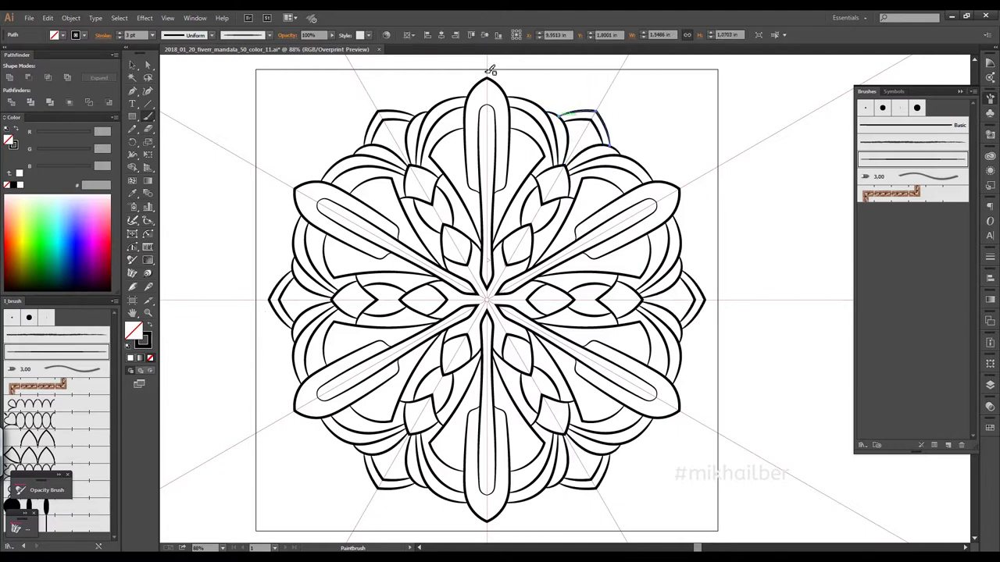
{"action": "left_click_drag", "start_coordinate": [517, 94], "coordinate": [516, 92]}
{"action": "left_click", "coordinate": [516, 84], "text": "ctrl"}
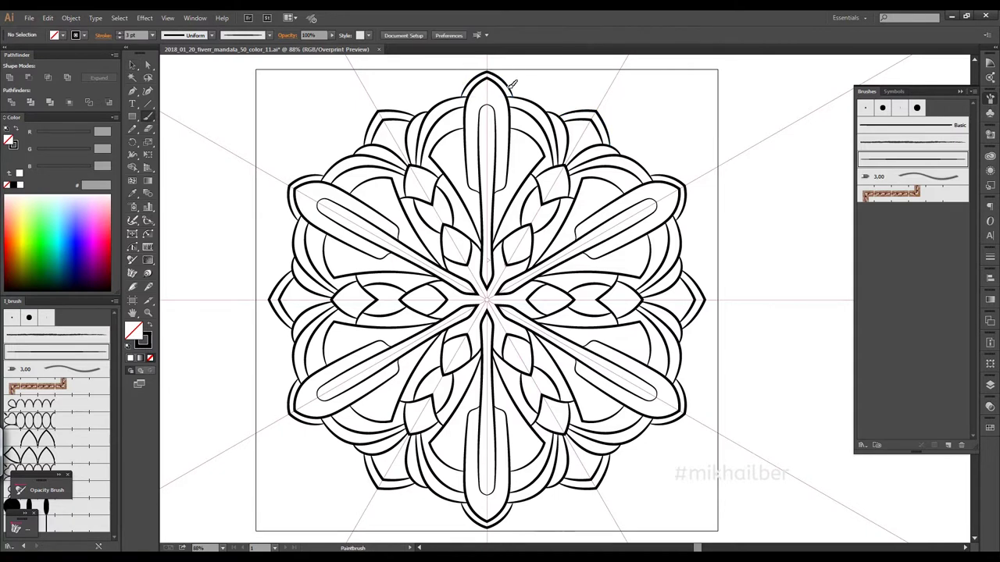
Step: Paint small pointed scallops along the mandala's outer edge between the long petal's tip and the outer diagonal petal
{"action": "left_click_drag", "start_coordinate": [567, 111], "coordinate": [566, 109]}
{"action": "left_click", "coordinate": [583, 81], "text": "ctrl"}
{"action": "mouse_move", "coordinate": [513, 86]}
{"action": "left_mouse_down"}
{"action": "mouse_move", "coordinate": [536, 89]}
{"action": "mouse_move", "coordinate": [544, 73]}
{"action": "mouse_move", "coordinate": [556, 100]}
{"action": "left_mouse_up"}
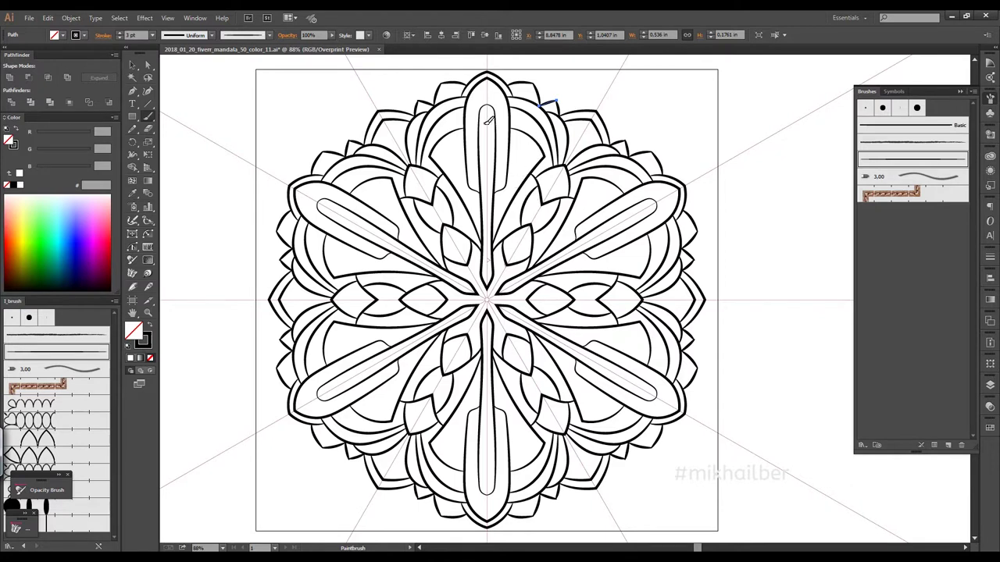
Step: Paint small curved bands inside the long petal near its tip, with the upper one closing a circle at the end
{"action": "left_click_drag", "start_coordinate": [487, 120], "coordinate": [486, 163]}
{"action": "key", "text": "ctrl+z"}
{"action": "mouse_move", "coordinate": [506, 119]}
{"action": "left_mouse_down"}
{"action": "mouse_move", "coordinate": [524, 101]}
{"action": "mouse_move", "coordinate": [492, 108]}
{"action": "left_mouse_up"}
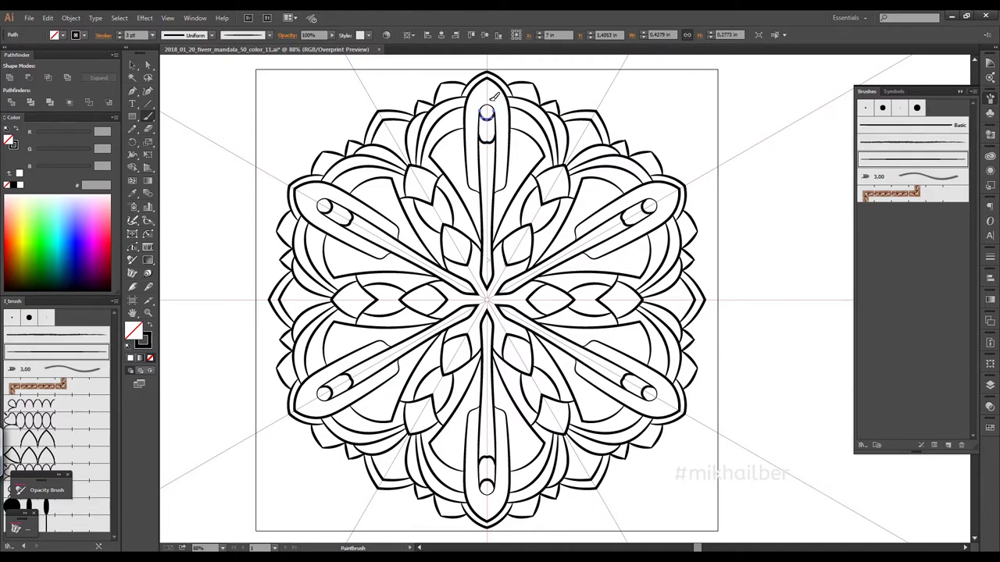
Step: Smooth the lower curved band inside the long petal by removing excess anchor points and pulling curve handles from its middle anchor
{"action": "scroll", "coordinate": [493, 95], "scroll_direction": "up", "scroll_amount": 5}
{"action": "left_click", "coordinate": [485, 115], "text": "ctrl"}
{"action": "left_click", "coordinate": [187, 273]}
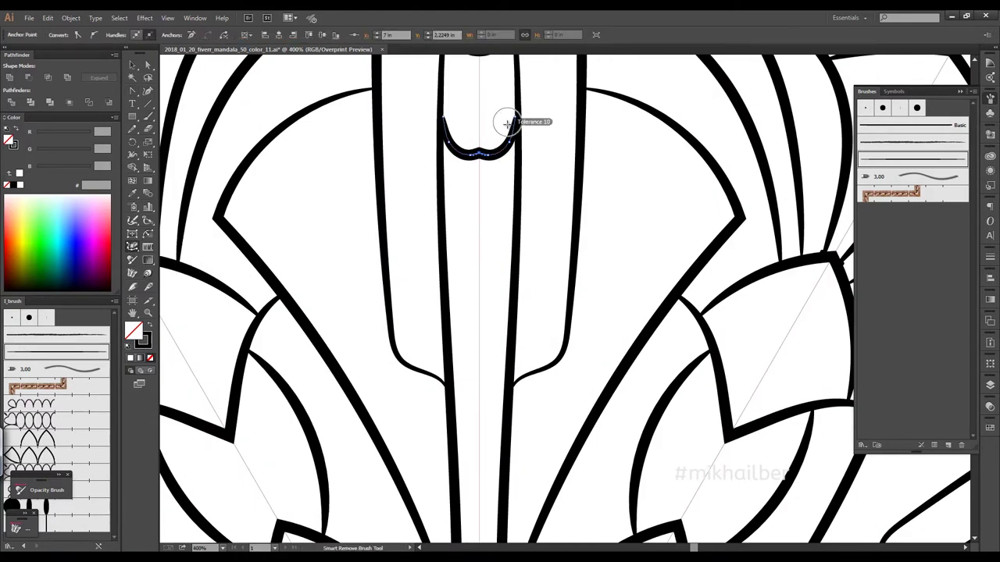
{"action": "key", "text": "minus"}
{"action": "left_click", "coordinate": [510, 143]}
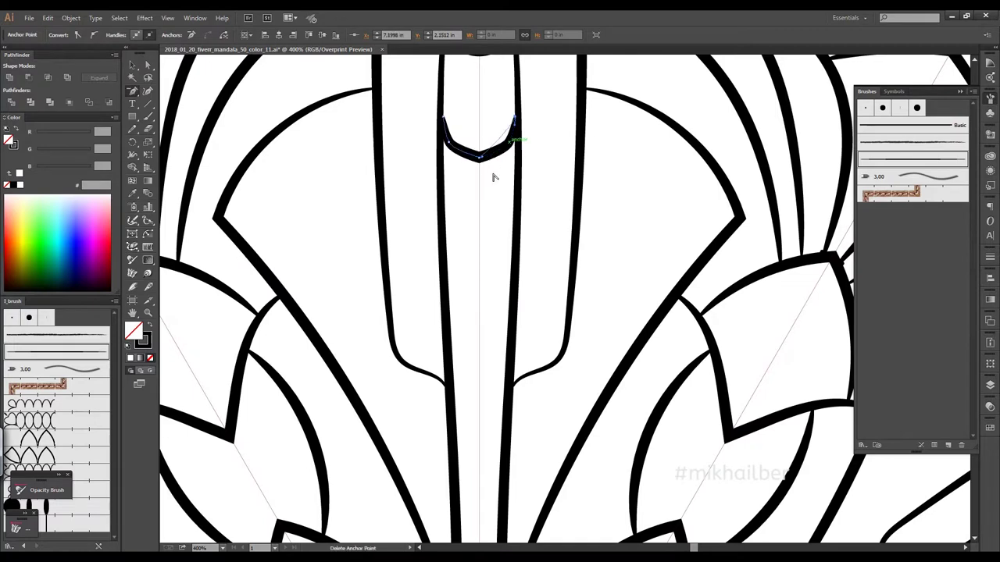
{"action": "key", "text": "shift+c"}
{"action": "left_click_drag", "start_coordinate": [479, 159], "coordinate": [511, 159]}
{"action": "scroll", "coordinate": [517, 127], "scroll_direction": "up", "scroll_amount": 3}
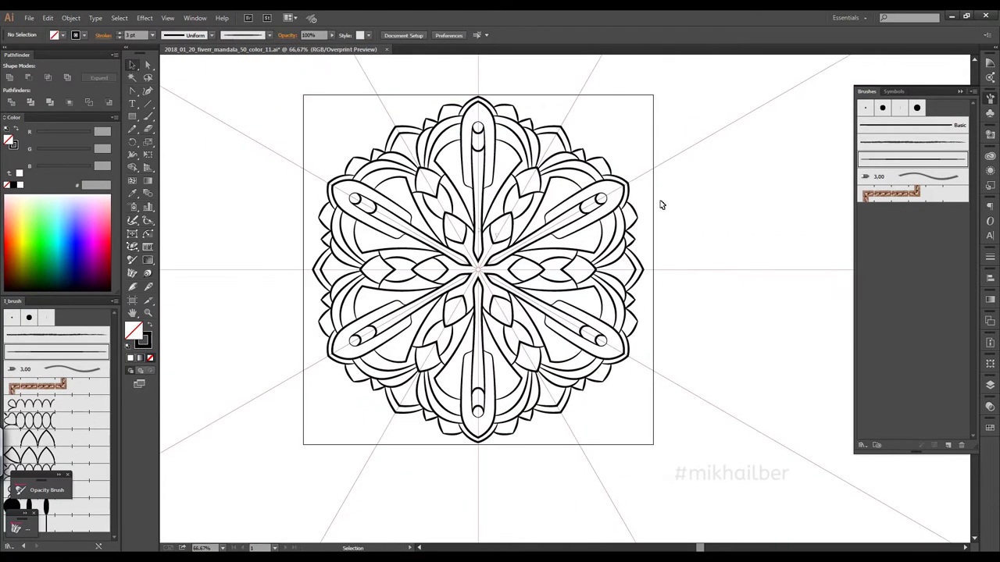
Step: Paint a small rounded arc inside the base of the pointed leaf nearest the mandala's centre
{"action": "scroll", "coordinate": [509, 223], "scroll_direction": "up", "scroll_amount": 4}
{"action": "left_click", "coordinate": [147, 117]}
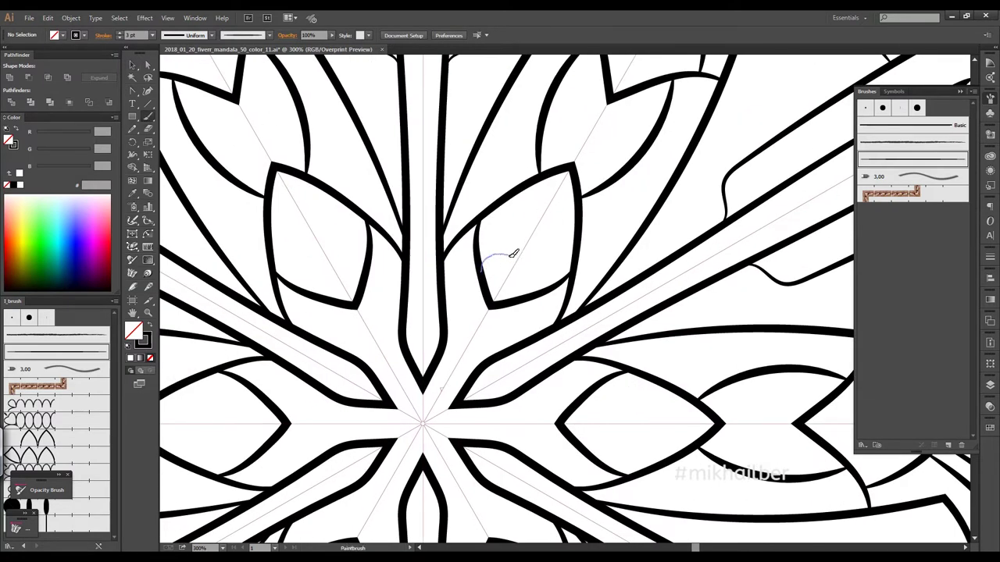
{"action": "left_click_drag", "start_coordinate": [510, 255], "coordinate": [535, 293]}
{"action": "key", "text": "v"}
{"action": "key", "text": "b"}
{"action": "mouse_move", "coordinate": [481, 265]}
{"action": "left_mouse_down"}
{"action": "mouse_move", "coordinate": [525, 252]}
{"action": "mouse_move", "coordinate": [535, 295]}
{"action": "left_mouse_up"}
{"action": "key", "text": "v"}
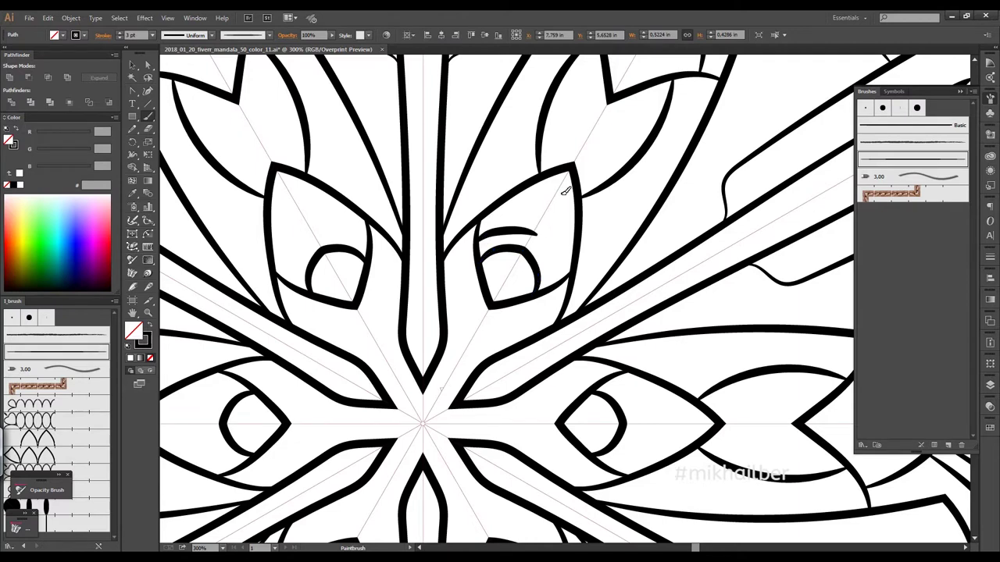
{"action": "scroll", "coordinate": [551, 208], "scroll_direction": "down", "scroll_amount": 3}
{"action": "key", "text": "b"}
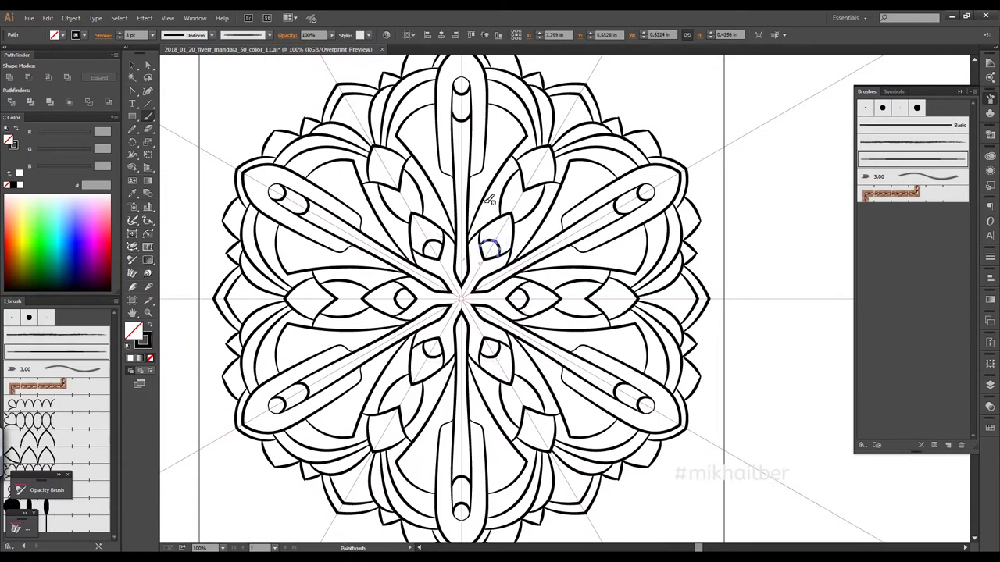
{"action": "left_click", "coordinate": [541, 257], "text": "ctrl"}
Step: Paint a V-shaped contour beneath the inner leaf's base and a second, larger arc around the small one
{"action": "scroll", "coordinate": [544, 238], "scroll_direction": "up", "scroll_amount": 4}
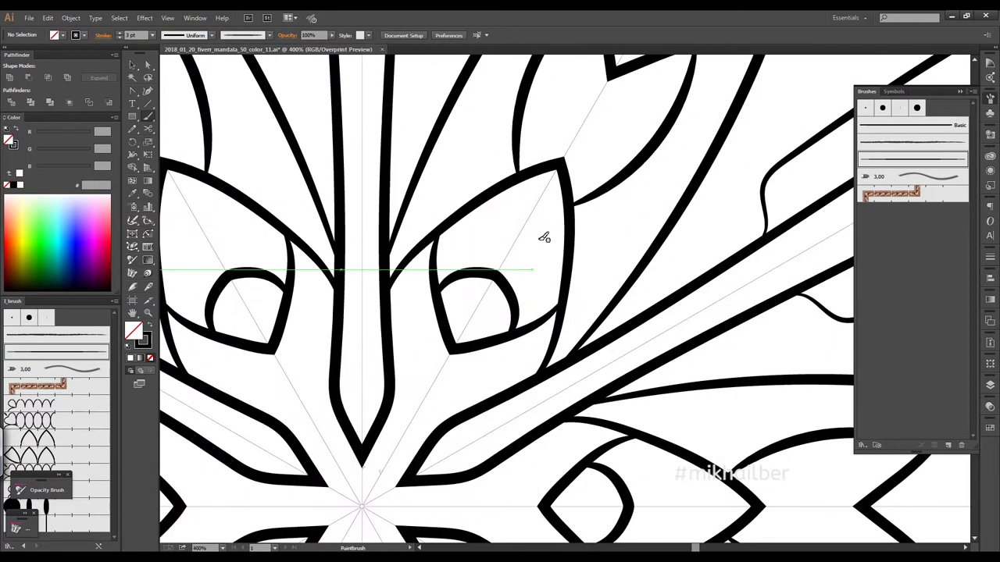
{"action": "left_click_drag", "start_coordinate": [413, 253], "coordinate": [554, 338]}
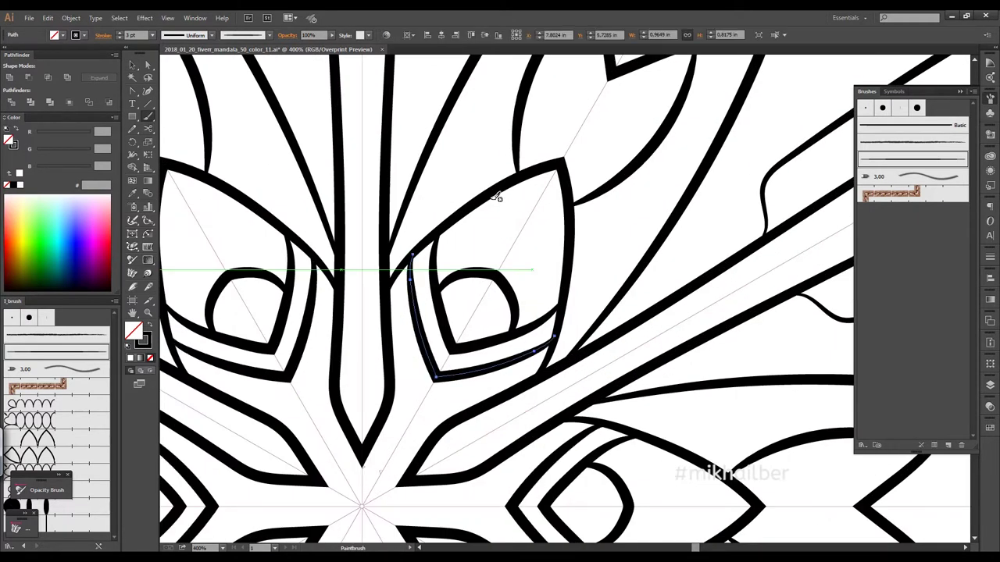
{"action": "left_click", "coordinate": [460, 247], "text": "ctrl"}
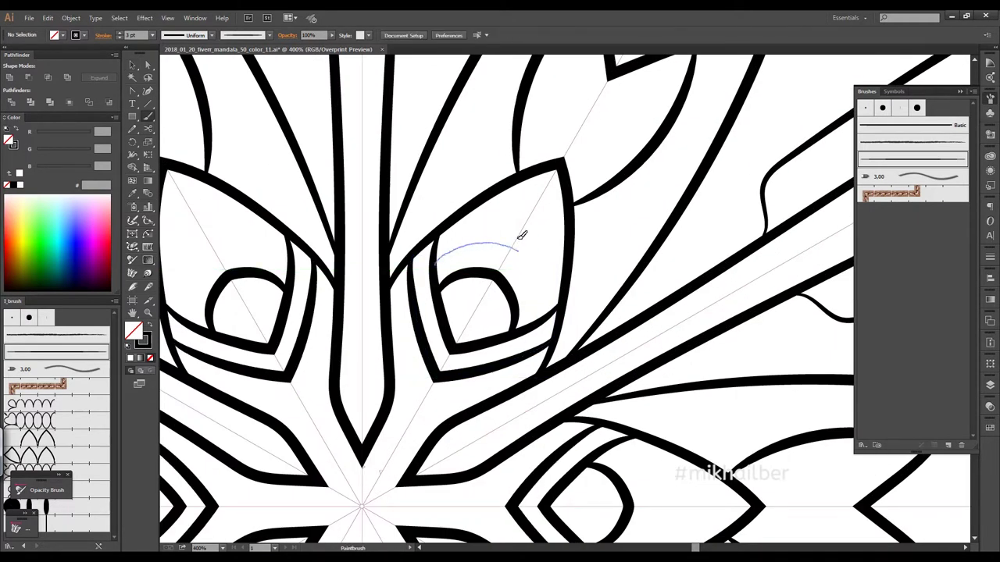
{"action": "left_click_drag", "start_coordinate": [522, 235], "coordinate": [520, 238]}
Step: Paint an inner contour along the straight side and the curved outer edge of the fan-shaped petal
{"action": "scroll", "coordinate": [520, 238], "scroll_direction": "down", "scroll_amount": 5}
{"action": "scroll", "coordinate": [551, 151], "scroll_direction": "up", "scroll_amount": 2}
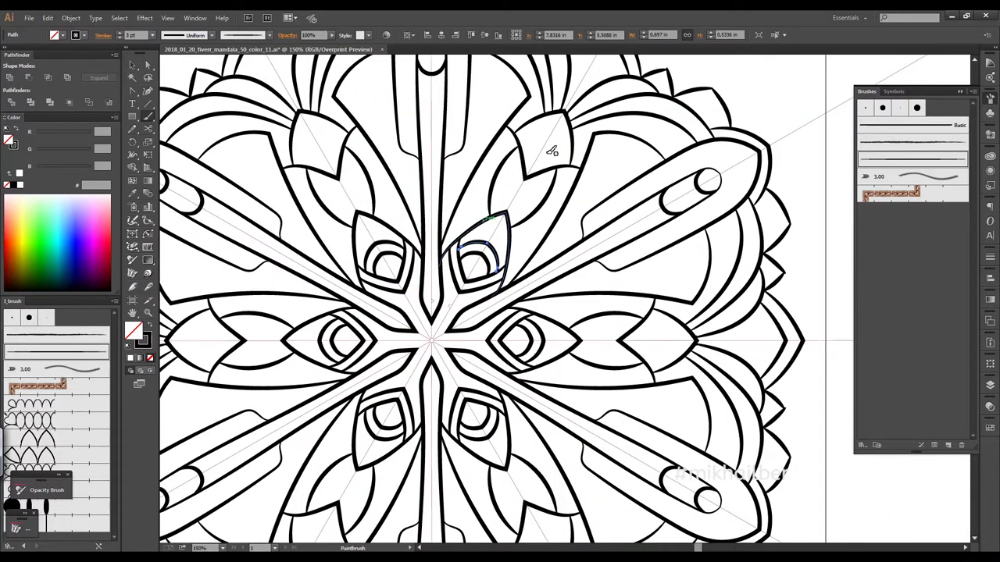
{"action": "scroll", "coordinate": [551, 151], "scroll_direction": "down", "scroll_amount": 3}
{"action": "scroll", "coordinate": [492, 176], "scroll_direction": "up", "scroll_amount": 3}
{"action": "key", "text": "ctrl"}
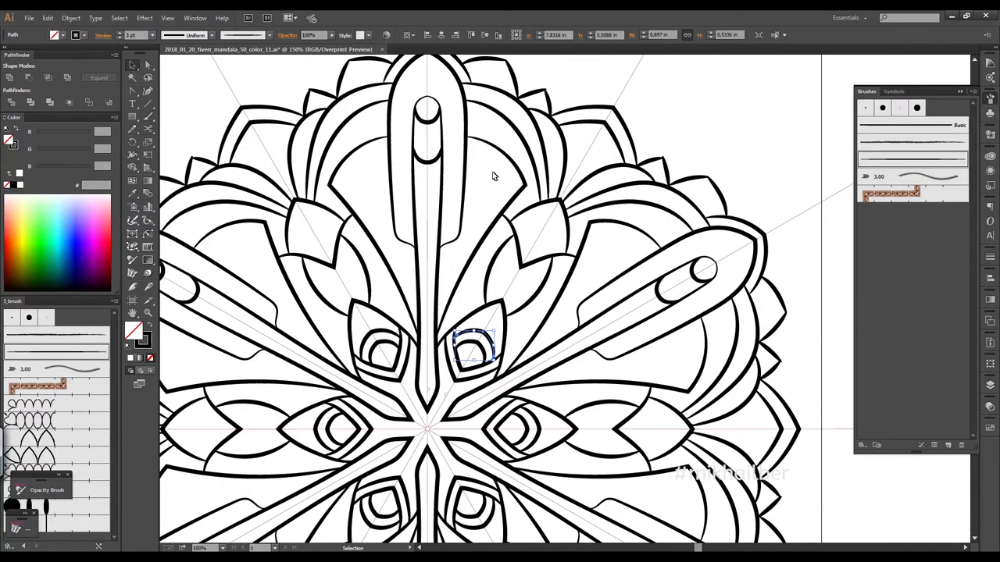
{"action": "left_click", "coordinate": [492, 176], "text": "ctrl"}
{"action": "left_click_drag", "start_coordinate": [510, 180], "coordinate": [511, 182]}
{"action": "left_click", "coordinate": [471, 147], "text": "ctrl"}
{"action": "key", "text": "ctrl+z"}
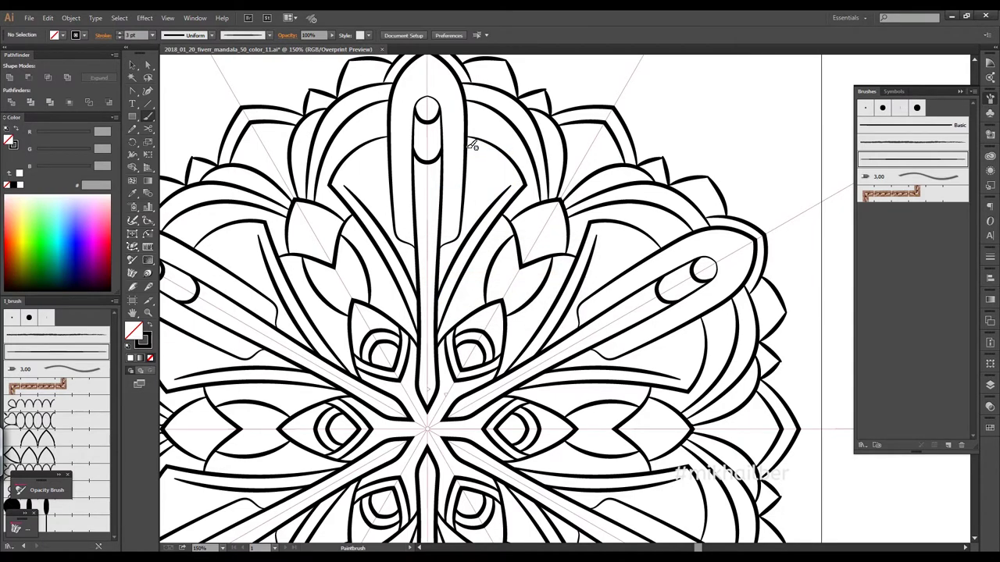
{"action": "left_click_drag", "start_coordinate": [509, 180], "coordinate": [509, 179]}
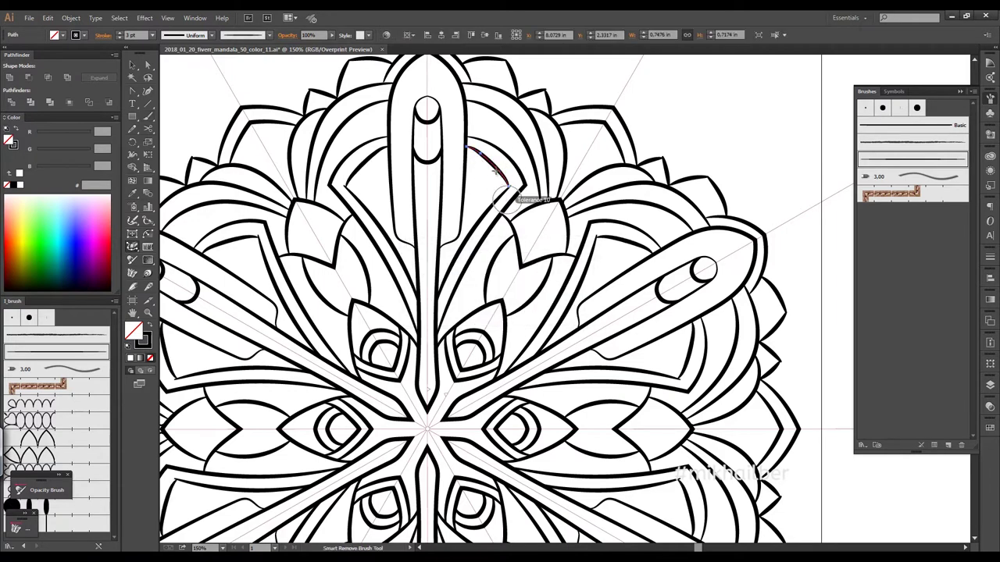
Step: Simplify the inner arc of the fan-shaped petal and adjust its end anchor to meet the side contour at the corner
{"action": "key", "text": "minus"}
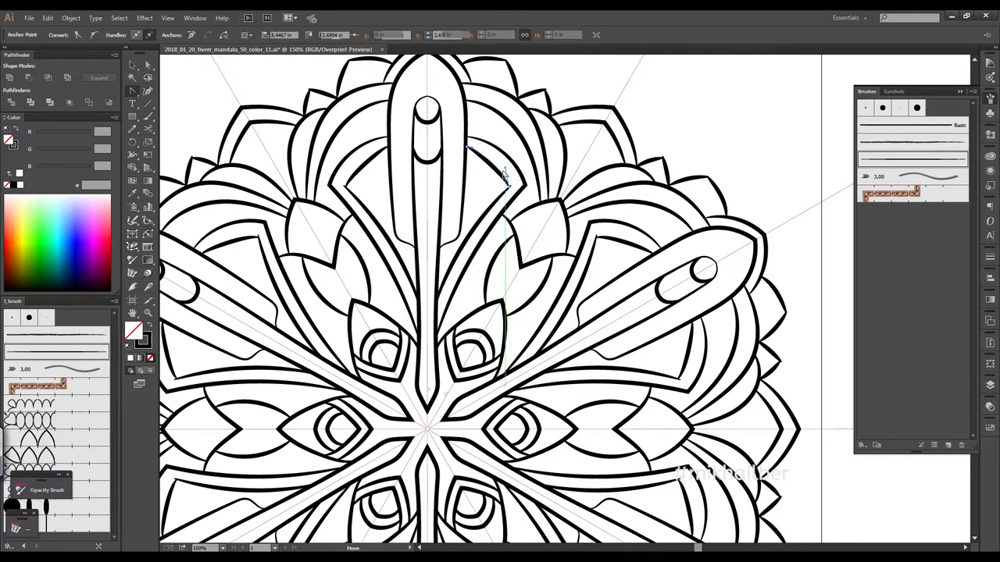
{"action": "left_click", "coordinate": [472, 151], "text": "ctrl"}
{"action": "scroll", "coordinate": [518, 171], "scroll_direction": "up", "scroll_amount": 4}
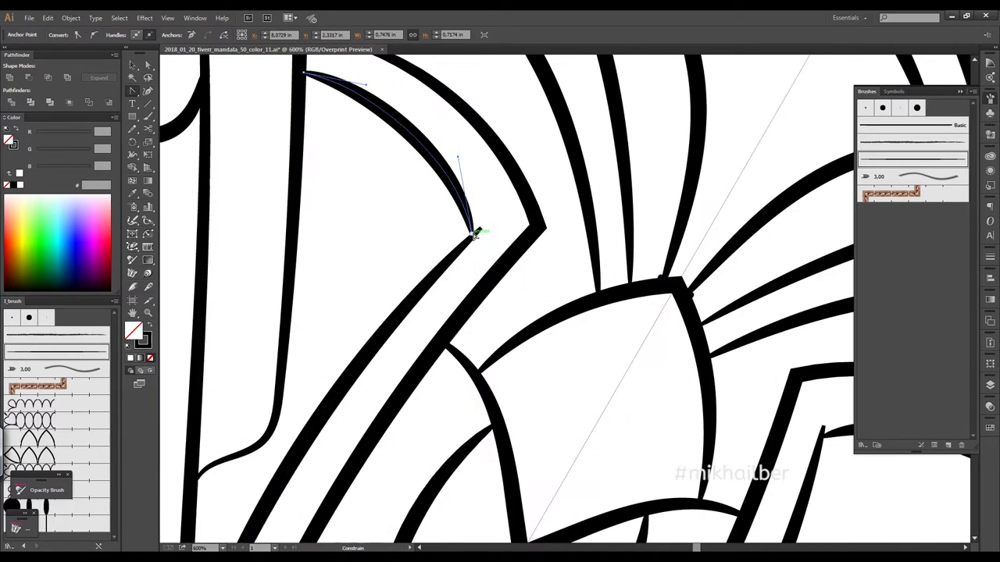
{"action": "left_click", "coordinate": [478, 226], "text": "ctrl"}
{"action": "scroll", "coordinate": [531, 211], "scroll_direction": "down", "scroll_amount": 6}
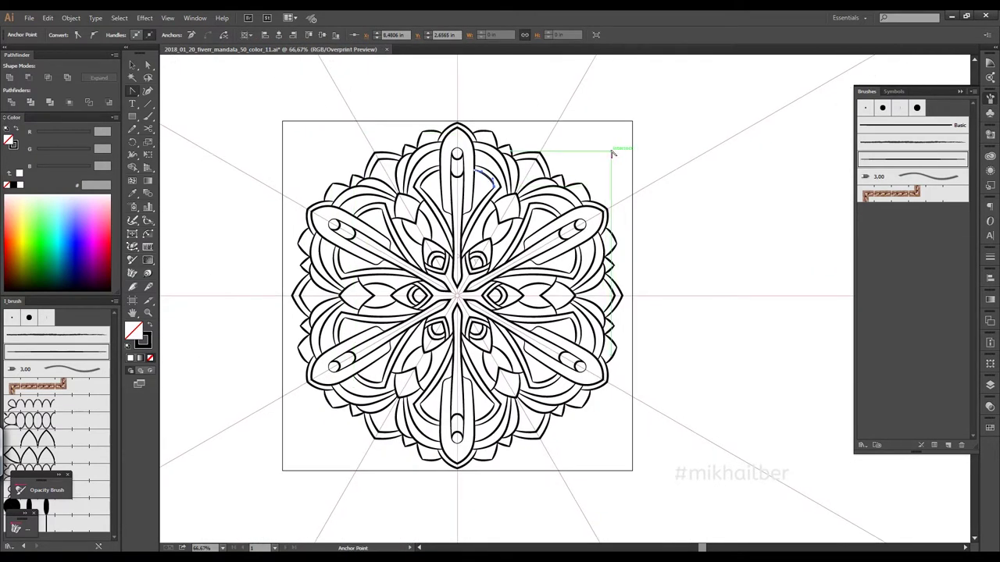
Step: Paint small pointed petals around the mandala's centre to form a six-petal flower
{"action": "scroll", "coordinate": [467, 278], "scroll_direction": "up", "scroll_amount": 3}
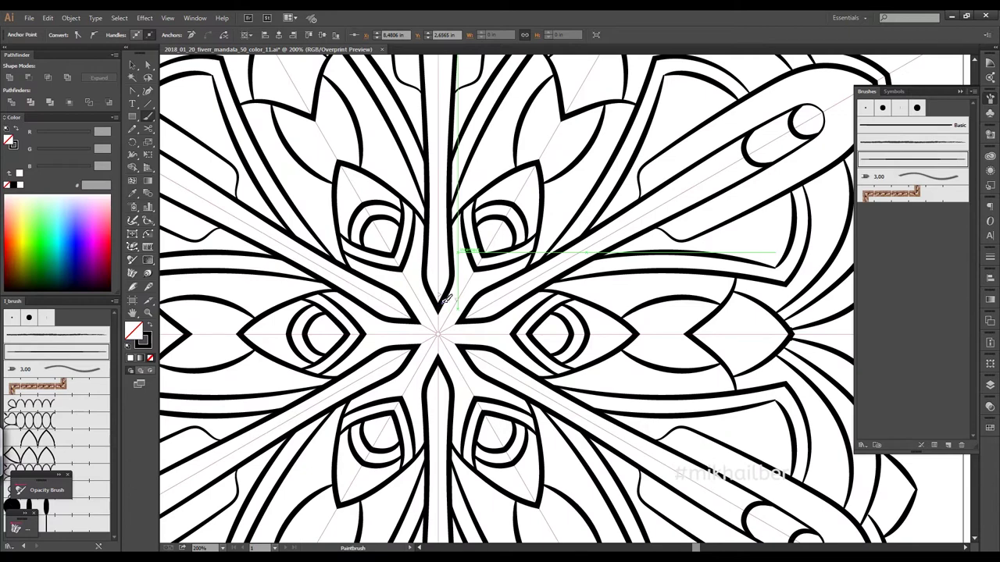
{"action": "scroll", "coordinate": [444, 299], "scroll_direction": "down", "scroll_amount": 4}
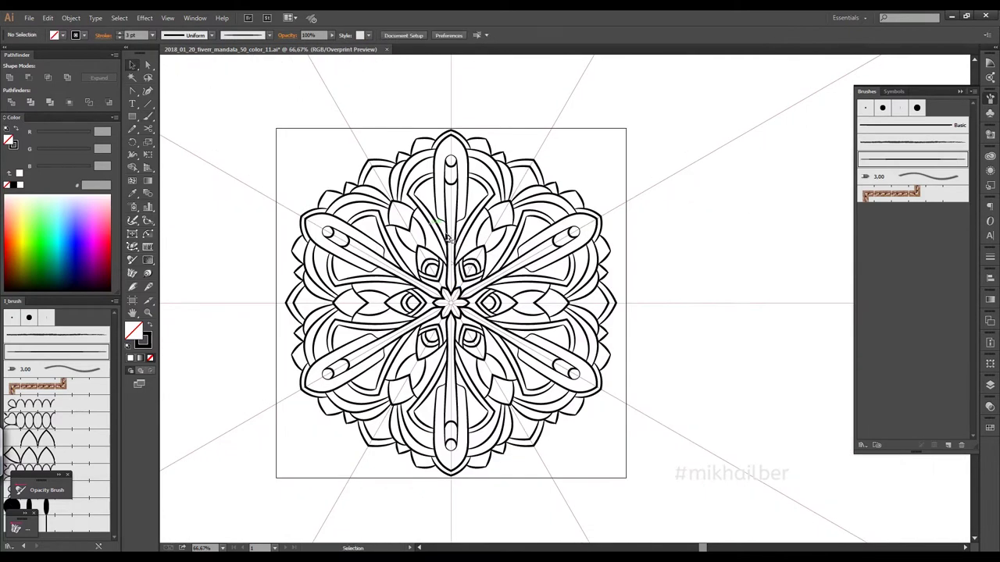
{"action": "scroll", "coordinate": [448, 238], "scroll_direction": "down", "scroll_amount": 1}
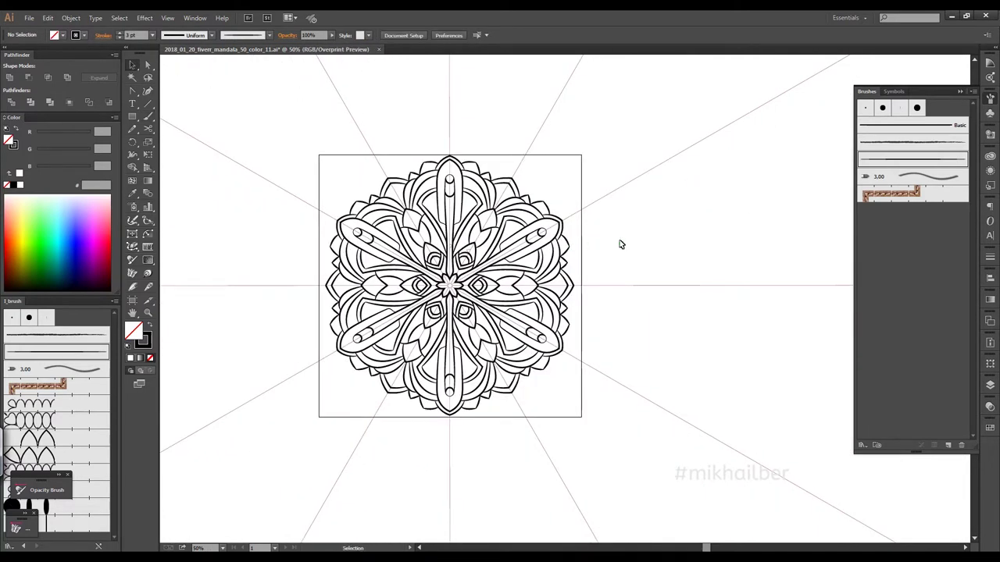
{"action": "scroll", "coordinate": [500, 244], "scroll_direction": "up", "scroll_amount": 1}
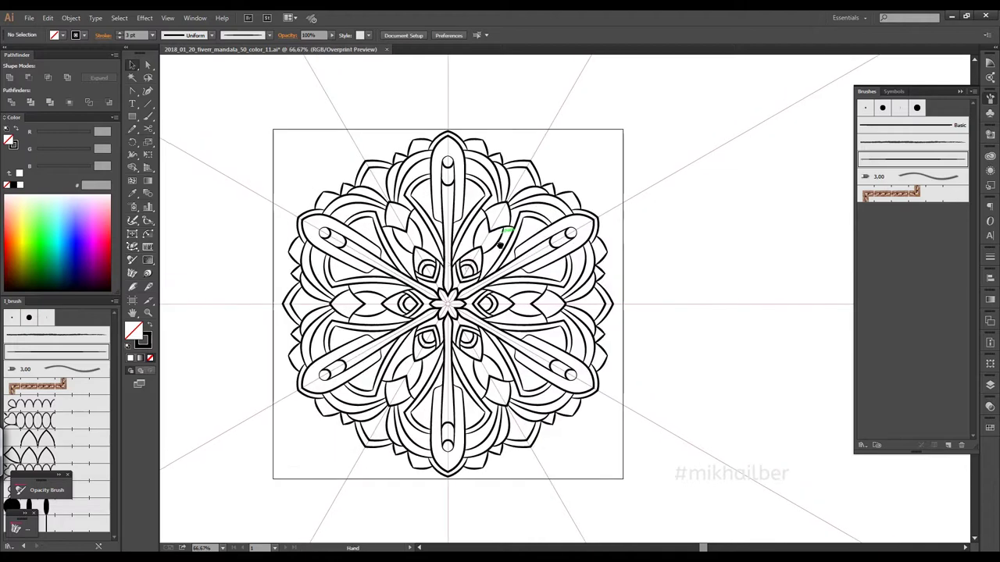
{"action": "left_click_drag", "start_coordinate": [656, 191], "coordinate": [681, 185]}
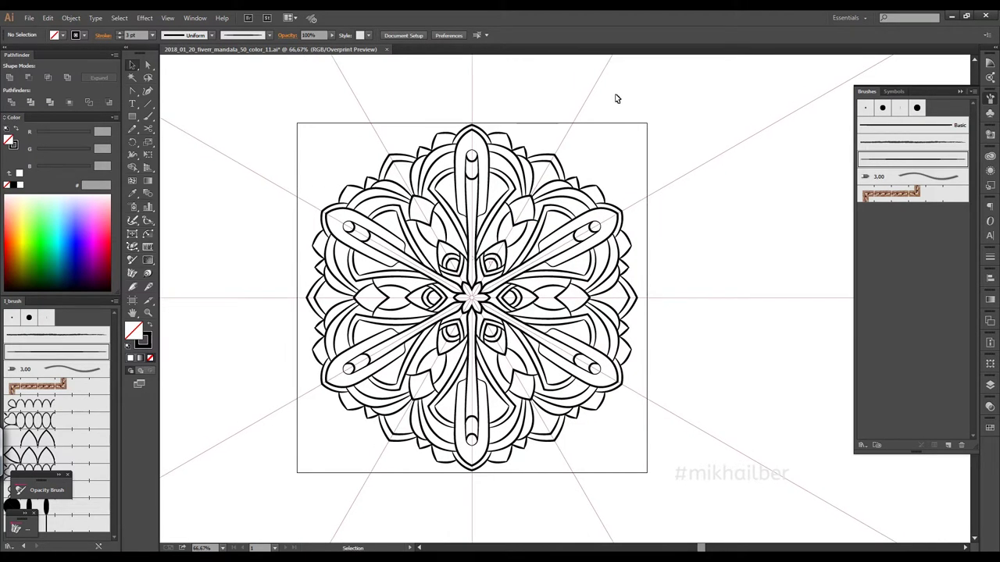
Step: Add two nested contours inside the outer diagonal petal and apply the oval-loop pattern brush at 1.5 pt to the larger one
{"action": "scroll", "coordinate": [555, 144], "scroll_direction": "up", "scroll_amount": 3}
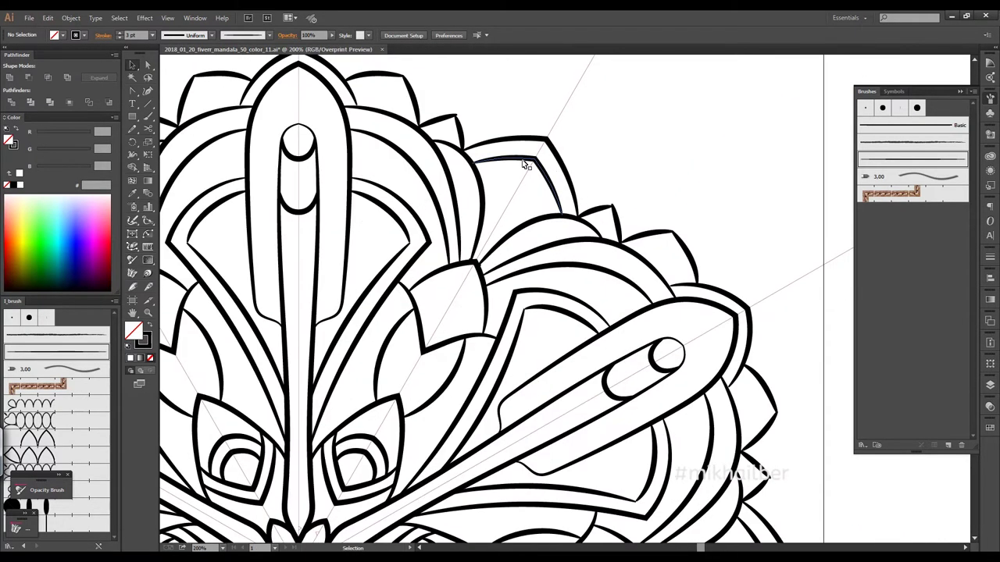
{"action": "mouse_move", "coordinate": [525, 163]}
{"action": "left_mouse_down"}
{"action": "mouse_move", "coordinate": [531, 179]}
{"action": "mouse_move", "coordinate": [632, 161]}
{"action": "left_mouse_up"}
{"action": "scroll", "coordinate": [637, 109], "scroll_direction": "down", "scroll_amount": 1}
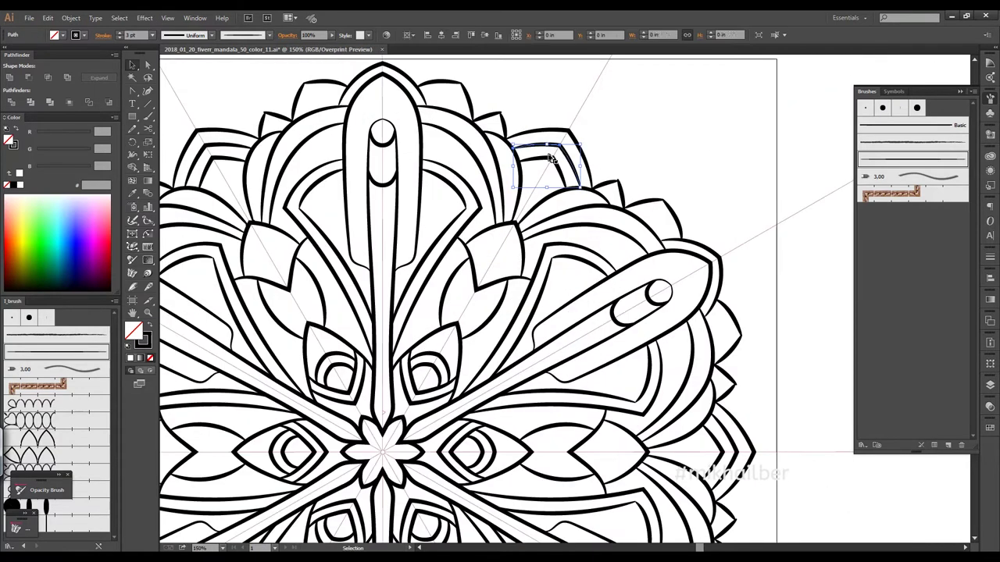
{"action": "left_click", "coordinate": [74, 423]}
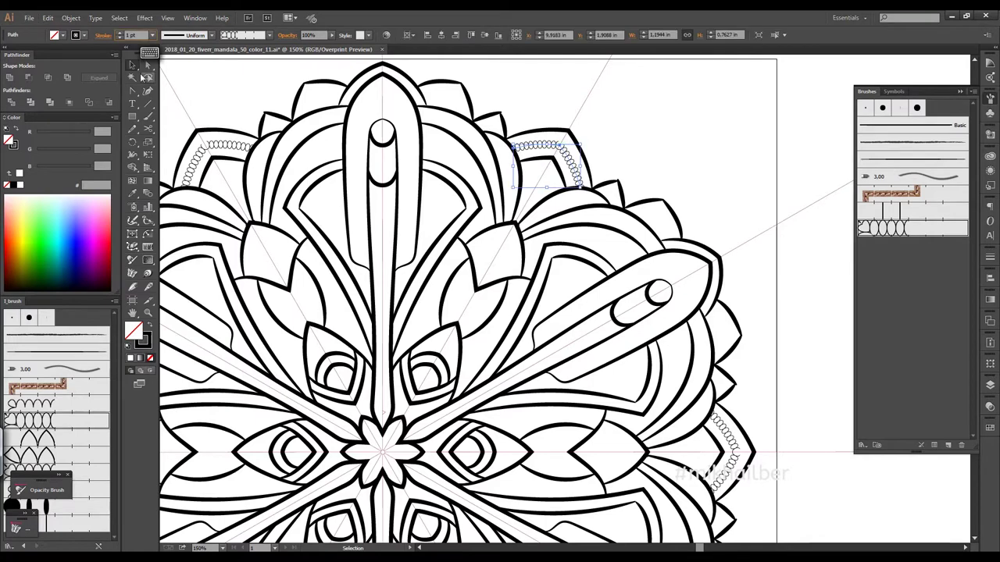
{"action": "left_click", "coordinate": [604, 130]}
Step: Convert the corner anchor of the oval-loop path in the outer diagonal petal into a smooth curve
{"action": "left_click", "coordinate": [560, 141]}
{"action": "scroll", "coordinate": [559, 141], "scroll_direction": "up", "scroll_amount": 5}
{"action": "key", "text": "a"}
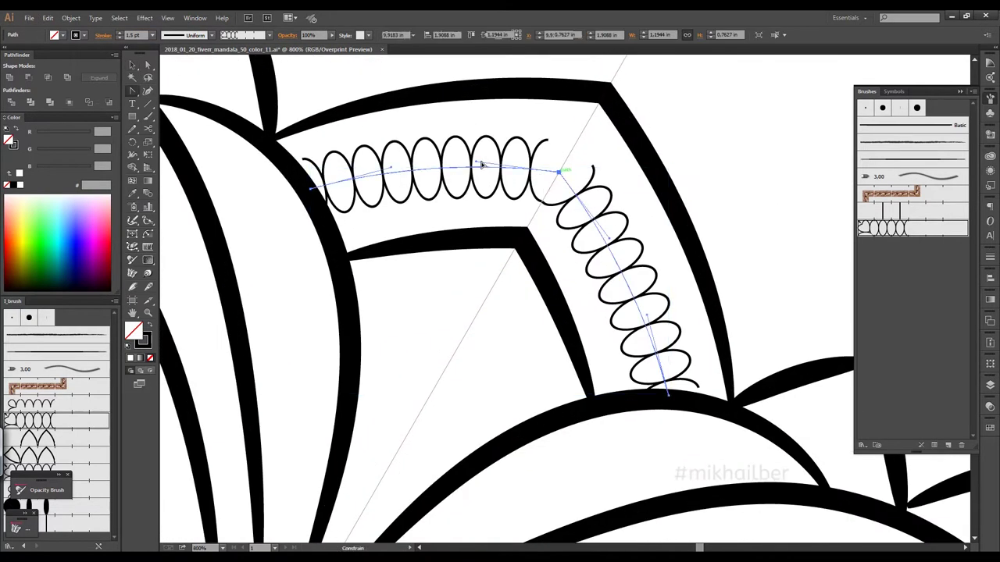
{"action": "left_click", "coordinate": [558, 173]}
{"action": "mouse_move", "coordinate": [557, 173]}
{"action": "left_mouse_down"}
{"action": "mouse_move", "coordinate": [488, 166]}
{"action": "mouse_move", "coordinate": [494, 176]}
{"action": "mouse_move", "coordinate": [480, 149]}
{"action": "mouse_move", "coordinate": [610, 143]}
{"action": "left_mouse_up"}
{"action": "key", "text": "v"}
{"action": "key", "text": "shift+c"}
Step: Adjust the curve handle and end anchor of the oval-loop path to tuck its ends under the neighbouring outlines, and deselect it
{"action": "scroll", "coordinate": [576, 175], "scroll_direction": "down", "scroll_amount": 3}
{"action": "scroll", "coordinate": [502, 172], "scroll_direction": "up", "scroll_amount": 3}
{"action": "left_click_drag", "start_coordinate": [453, 175], "coordinate": [496, 166]}
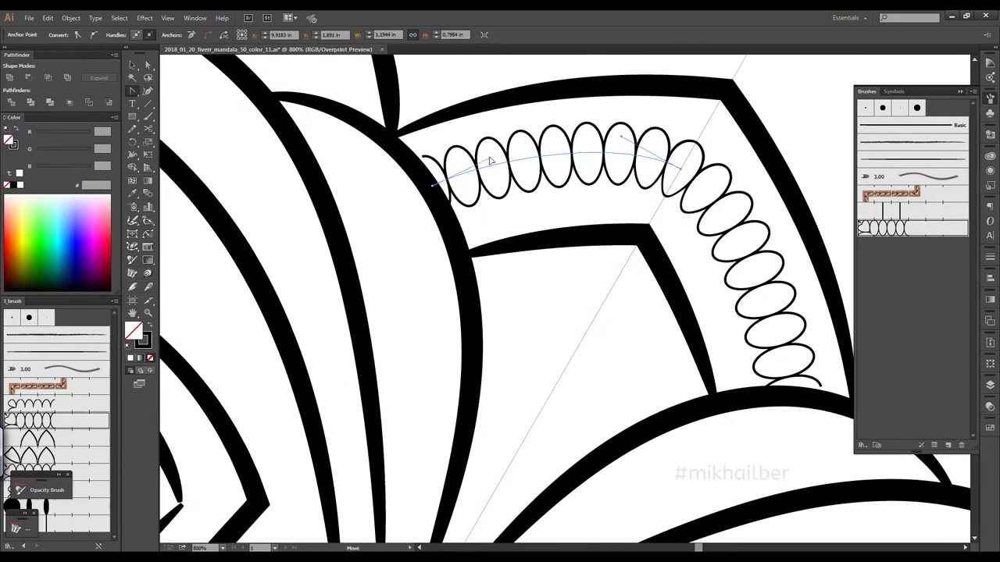
{"action": "left_click_drag", "start_coordinate": [439, 197], "coordinate": [455, 203]}
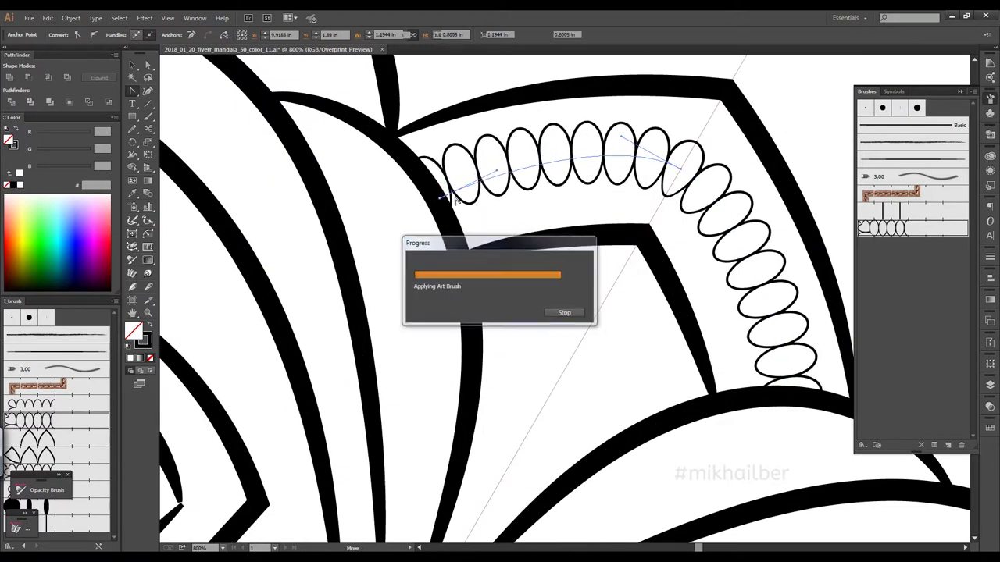
{"action": "scroll", "coordinate": [511, 170], "scroll_direction": "down", "scroll_amount": 4}
{"action": "left_click", "coordinate": [131, 66]}
{"action": "key", "text": "ctrl+0"}
{"action": "scroll", "coordinate": [438, 319], "scroll_direction": "up", "scroll_amount": 3}
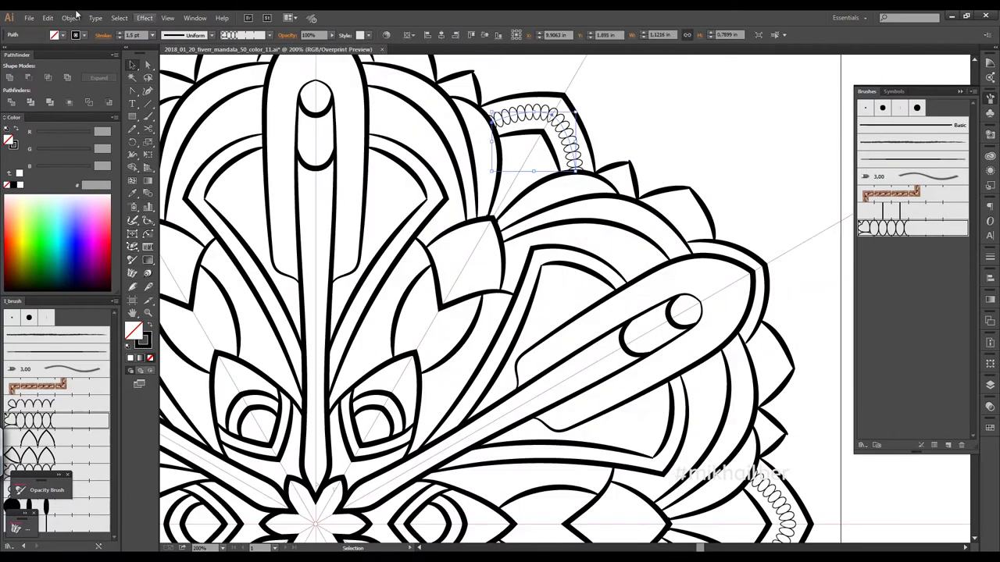
{"action": "left_click", "coordinate": [120, 17]}
{"action": "scroll", "coordinate": [568, 107], "scroll_direction": "up", "scroll_amount": 3}
{"action": "key", "text": "ctrl+0"}
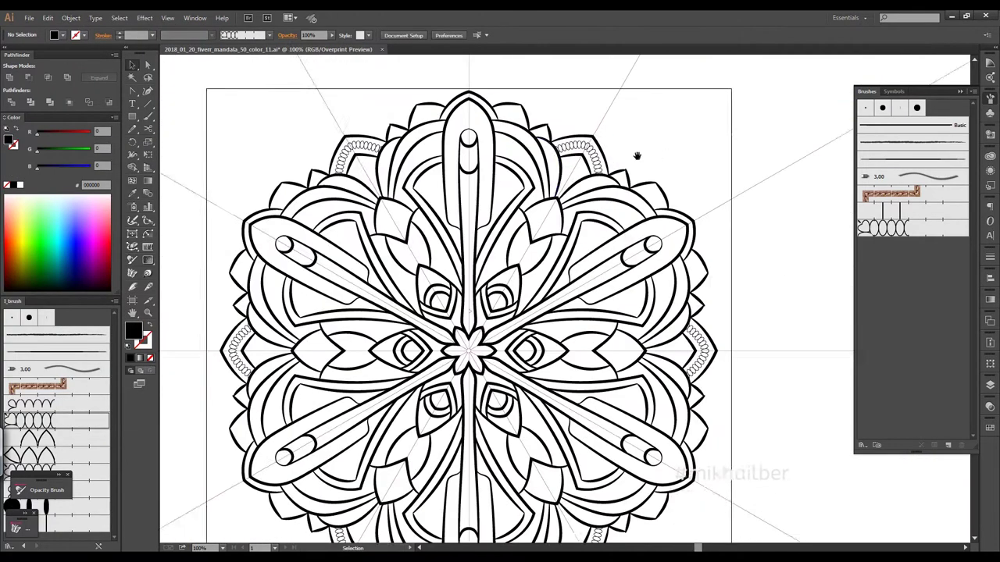
{"action": "left_click", "coordinate": [693, 165]}
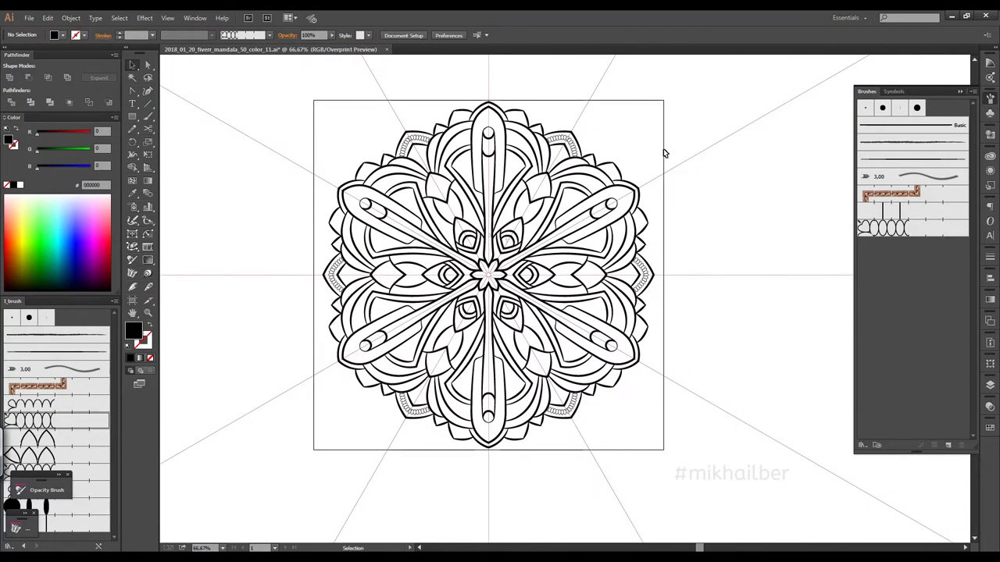
Step: Draw two short 2 pt straight lines across the band beside the leaf-shaped petal, one near its narrow tip and one farther out
{"action": "scroll", "coordinate": [520, 204], "scroll_direction": "up", "scroll_amount": 4}
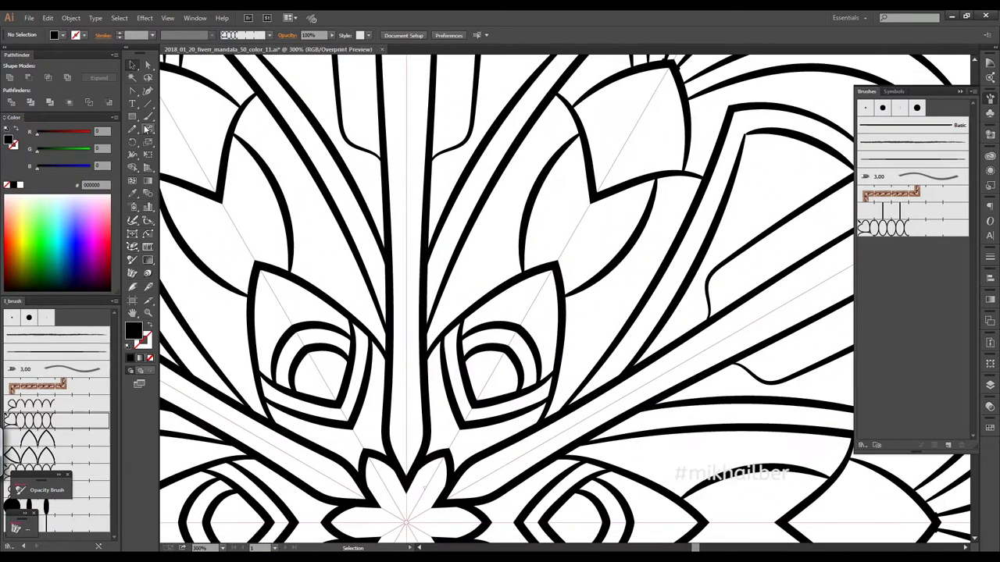
{"action": "key", "text": "backslash"}
{"action": "left_click_drag", "start_coordinate": [429, 304], "coordinate": [442, 336]}
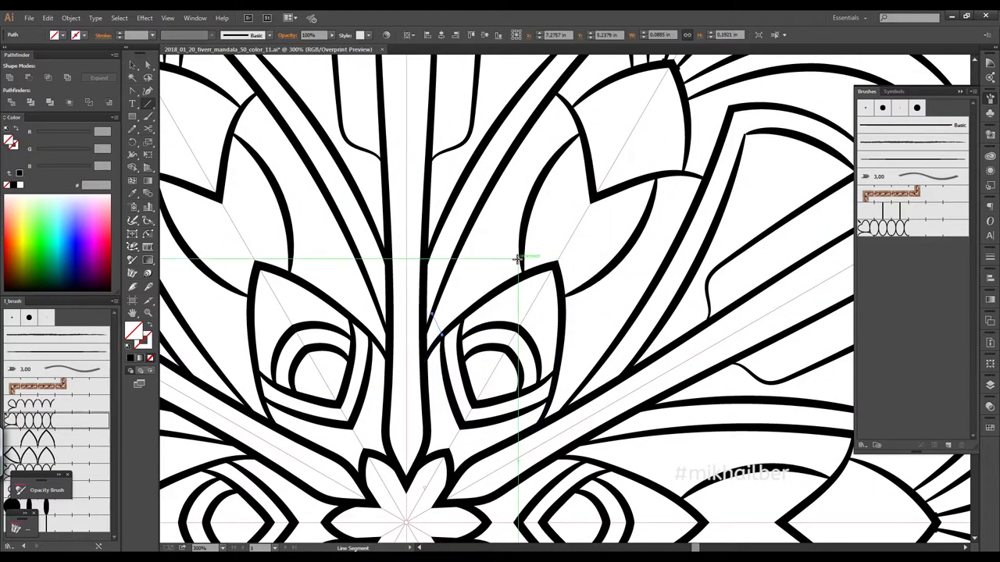
{"action": "left_click", "coordinate": [121, 35]}
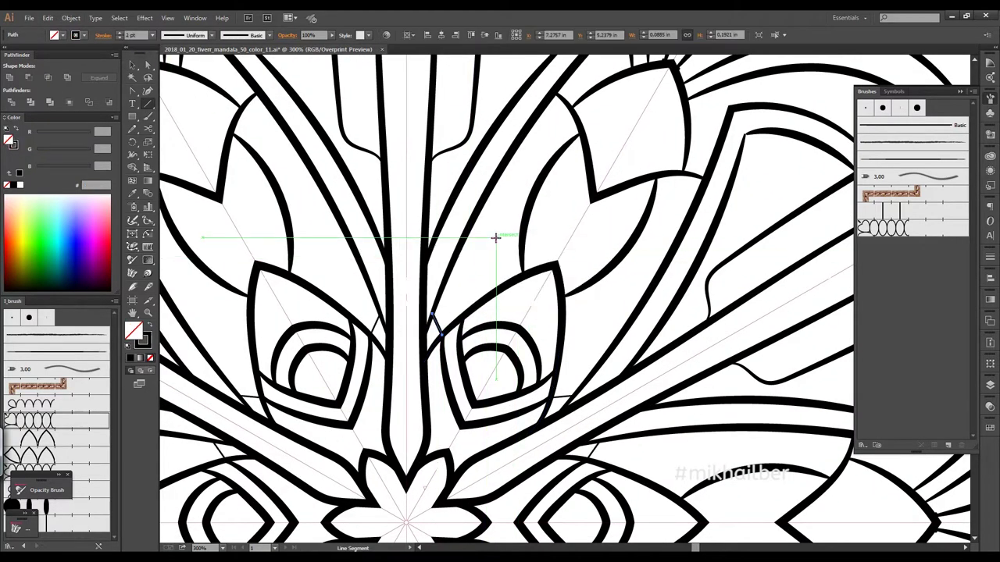
{"action": "left_click_drag", "start_coordinate": [485, 243], "coordinate": [522, 274]}
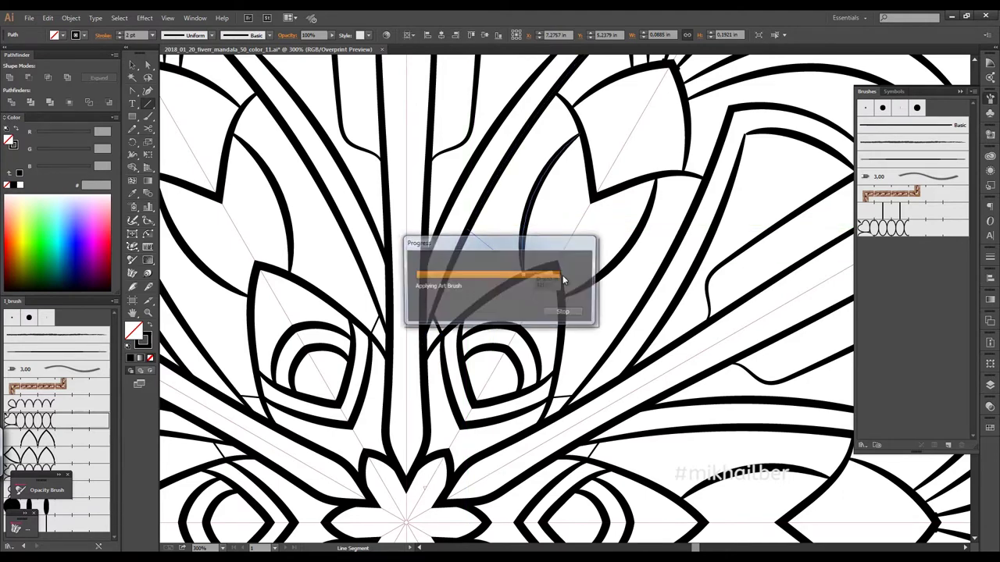
{"action": "key", "text": "ctrl+minus"}
{"action": "key", "text": "ctrl+minus"}
{"action": "key", "text": "ctrl+minus"}
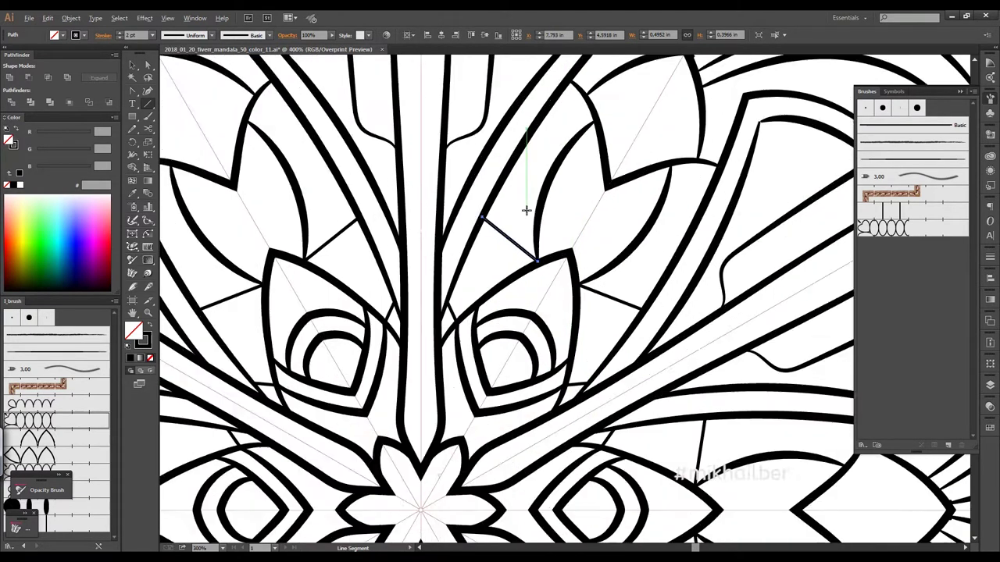
Step: Try to blend the two short lines into a series of hatch lines beside the leaf-shaped petal
{"action": "key", "text": "ctrl+plus"}
{"action": "left_click", "coordinate": [133, 65]}
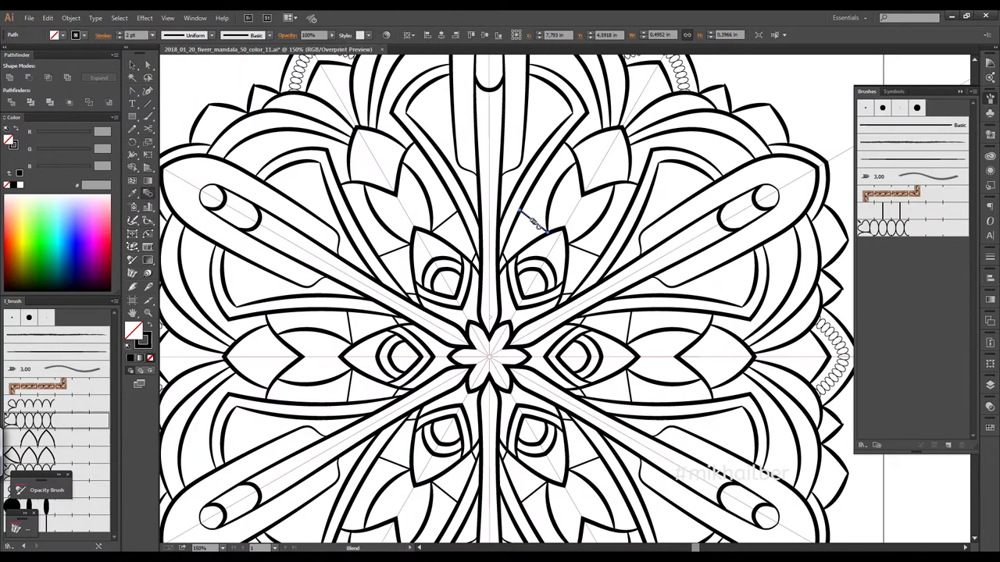
{"action": "left_click", "coordinate": [508, 263]}
{"action": "scroll", "coordinate": [525, 228], "scroll_direction": "up", "scroll_amount": 1}
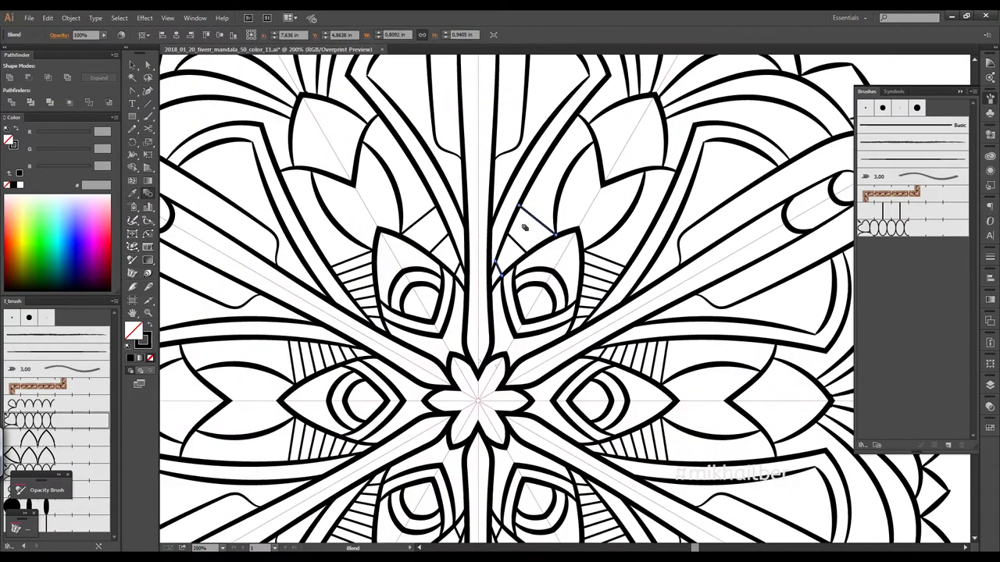
{"action": "key", "text": "ctrl+minus"}
{"action": "key", "text": "ctrl+minus"}
{"action": "key", "text": "ctrl+minus"}
{"action": "key", "text": "ctrl+minus"}
{"action": "key", "text": "ctrl+plus"}
{"action": "key", "text": "ctrl+plus"}
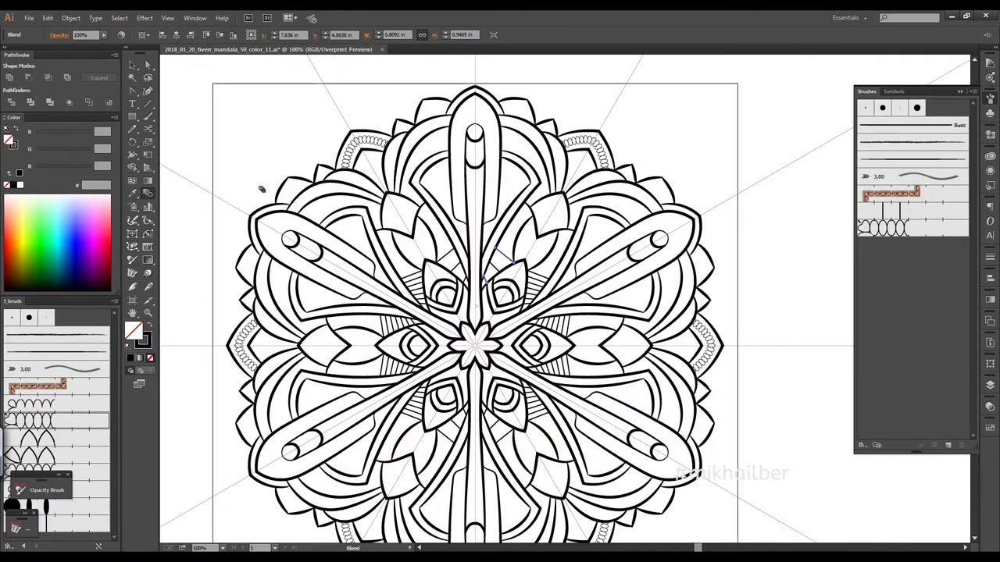
{"action": "left_click", "coordinate": [504, 269]}
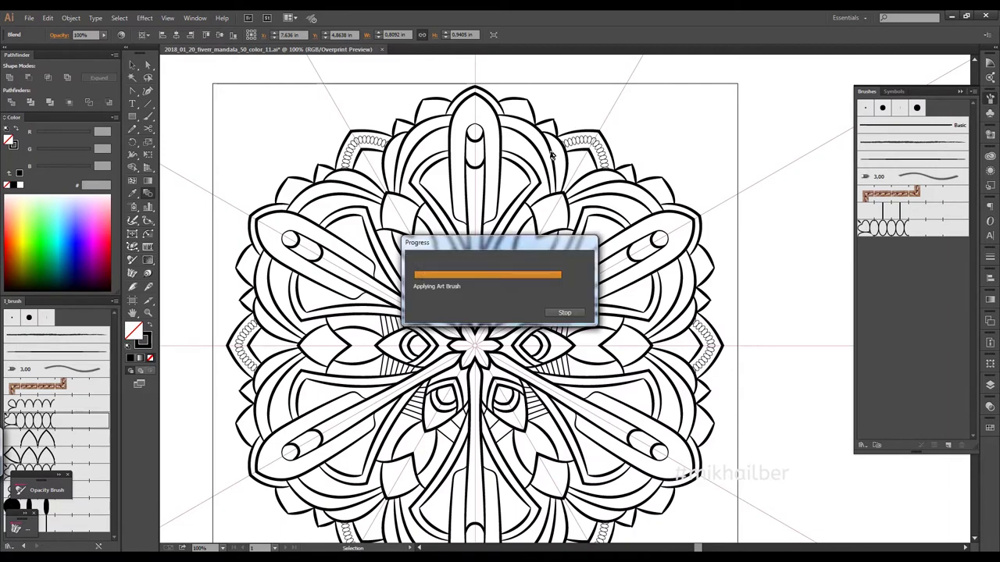
Step: Draw further 2 pt straight hatch lines one by one to fill the band beside the leaf-shaped petal
{"action": "key", "text": "ctrl+plus"}
{"action": "key", "text": "ctrl+plus"}
{"action": "key", "text": "ctrl+plus"}
{"action": "key", "text": "backslash"}
{"action": "mouse_move", "coordinate": [474, 270]}
{"action": "left_mouse_down"}
{"action": "mouse_move", "coordinate": [487, 277]}
{"action": "mouse_move", "coordinate": [473, 207]}
{"action": "mouse_move", "coordinate": [509, 263]}
{"action": "mouse_move", "coordinate": [495, 258]}
{"action": "left_mouse_up"}
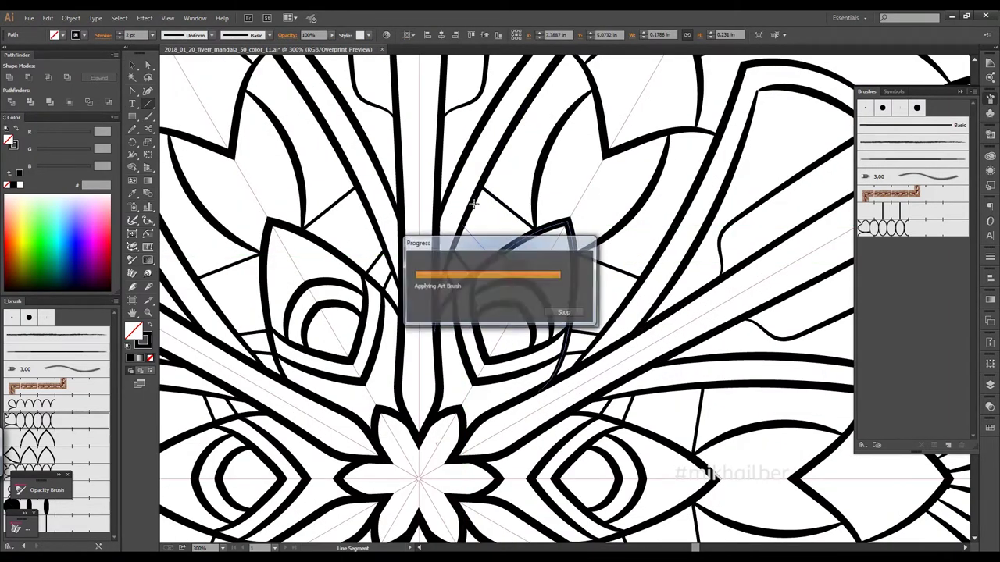
{"action": "mouse_move", "coordinate": [455, 183]}
{"action": "left_mouse_down"}
{"action": "mouse_move", "coordinate": [516, 241]}
{"action": "mouse_move", "coordinate": [523, 185]}
{"action": "mouse_move", "coordinate": [510, 142]}
{"action": "mouse_move", "coordinate": [542, 156]}
{"action": "mouse_move", "coordinate": [545, 107]}
{"action": "left_mouse_up"}
{"action": "left_click_drag", "start_coordinate": [533, 179], "coordinate": [558, 123]}
{"action": "left_click_drag", "start_coordinate": [552, 69], "coordinate": [582, 109]}
{"action": "key", "text": "ctrl+minus"}
{"action": "key", "text": "ctrl+minus"}
{"action": "key", "text": "ctrl+minus"}
{"action": "key", "text": "ctrl+minus"}
{"action": "key", "text": "ctrl+minus"}
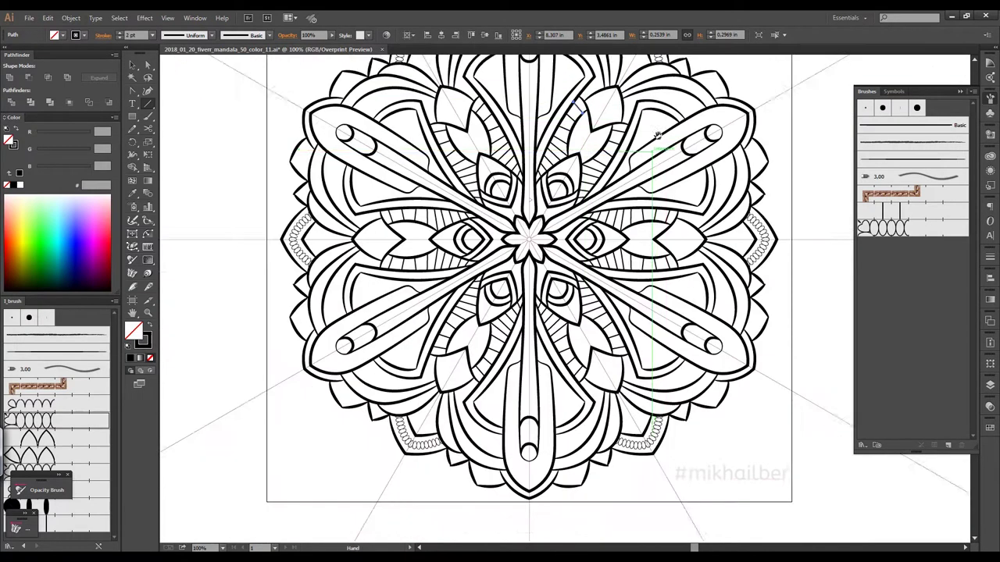
{"action": "key", "text": "ctrl+plus"}
{"action": "key", "text": "ctrl+plus"}
{"action": "key", "text": "ctrl+plus"}
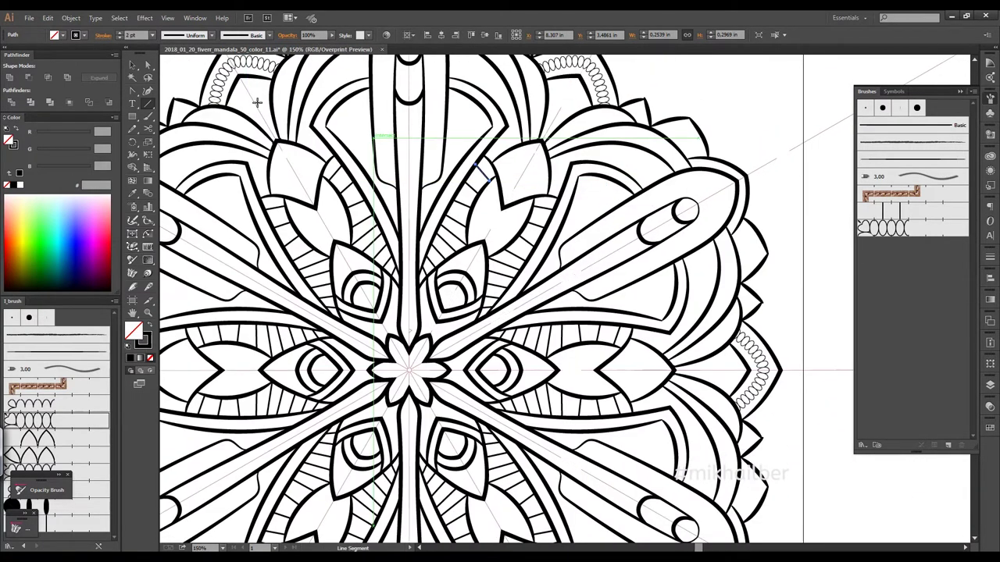
Step: Try to expand all hatch lines in the band beside the leaf-shaped petal into filled shapes
{"action": "mouse_move", "coordinate": [491, 164]}
{"action": "left_mouse_down"}
{"action": "mouse_move", "coordinate": [442, 191]}
{"action": "mouse_move", "coordinate": [441, 253]}
{"action": "left_mouse_up"}
{"action": "key", "text": "ctrl+plus"}
{"action": "key", "text": "ctrl+plus"}
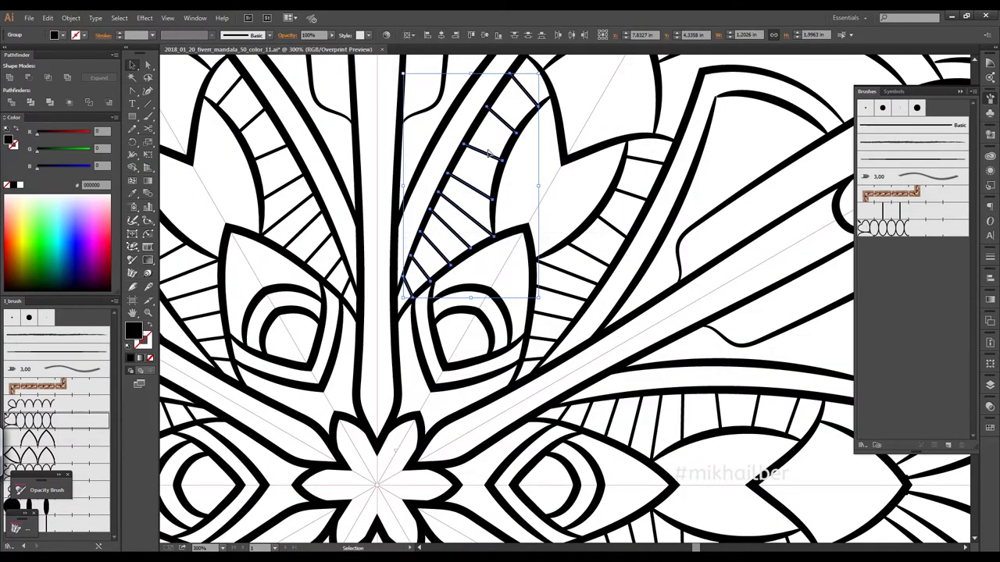
{"action": "key", "text": "ctrl+shift+a"}
{"action": "key", "text": "ctrl+minus"}
{"action": "key", "text": "ctrl+minus"}
{"action": "key", "text": "ctrl+minus"}
{"action": "key", "text": "ctrl+minus"}
{"action": "key", "text": "ctrl+minus"}
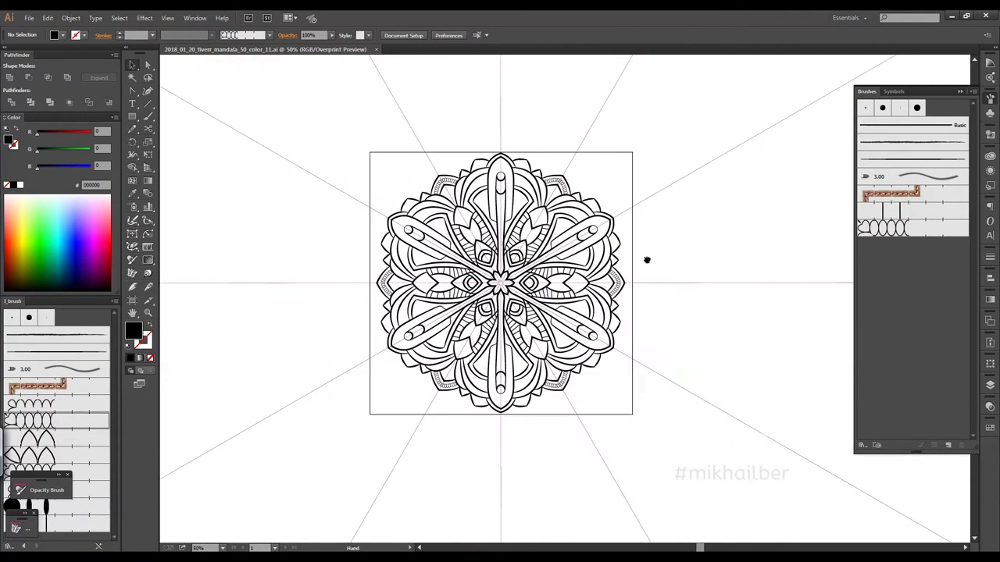
{"action": "scroll", "coordinate": [492, 235], "scroll_direction": "up", "scroll_amount": 4}
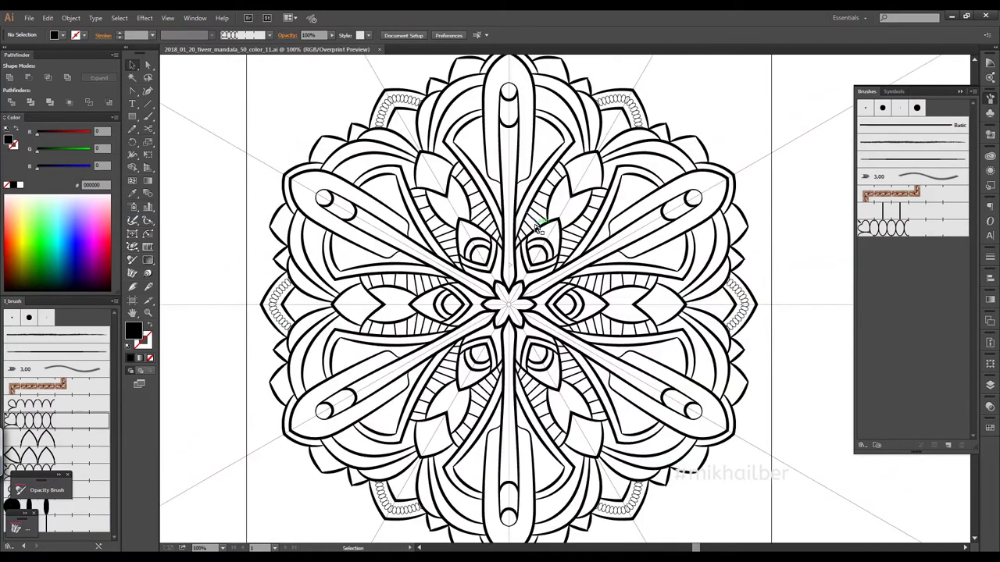
Step: Undo the expansion of the hatch lines and set their stroke weight to 1.5 pt
{"action": "left_click", "coordinate": [566, 250]}
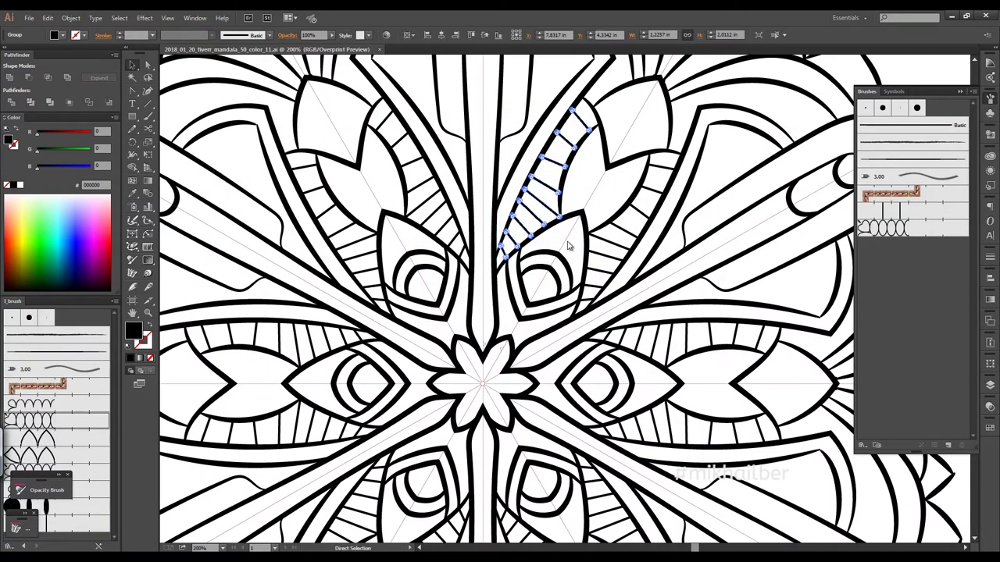
{"action": "left_click_drag", "start_coordinate": [568, 246], "coordinate": [547, 237]}
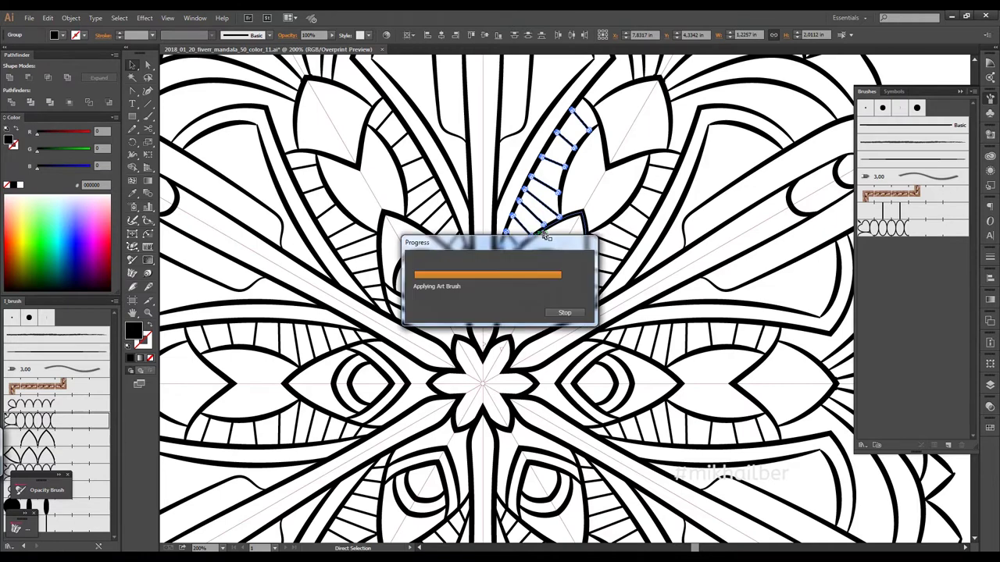
{"action": "key", "text": "v"}
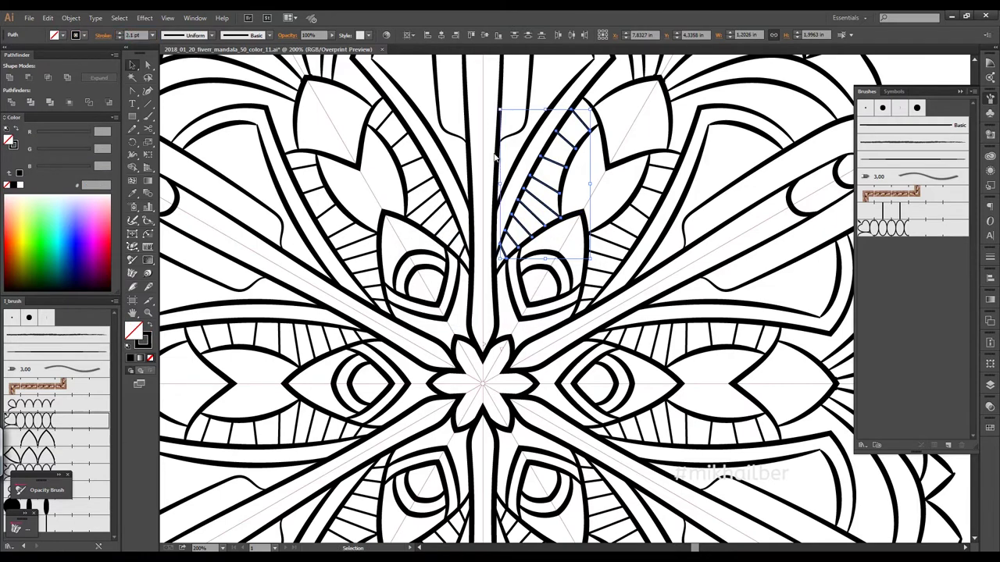
{"action": "left_click", "coordinate": [119, 37]}
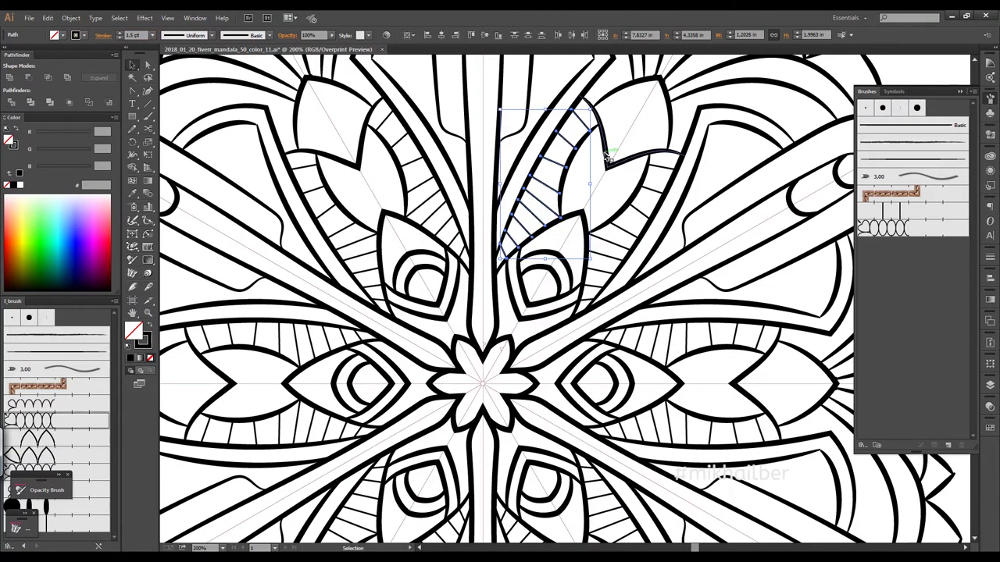
{"action": "key", "text": "ctrl+minus"}
{"action": "key", "text": "ctrl+minus"}
{"action": "key", "text": "ctrl+plus"}
{"action": "key", "text": "ctrl+plus"}
Step: Expand the hatch lines beside the leaf-shaped petal into a group of filled shapes
{"action": "left_click", "coordinate": [71, 17]}
{"action": "left_click", "coordinate": [85, 160]}
{"action": "key", "text": "Return"}
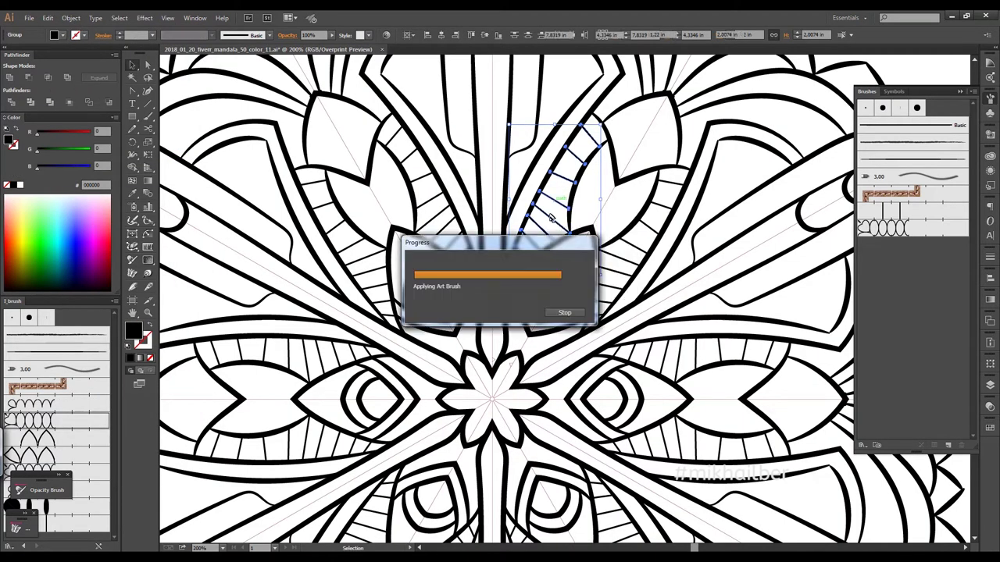
{"action": "key", "text": "ctrl+minus"}
{"action": "key", "text": "ctrl+minus"}
{"action": "key", "text": "ctrl+minus"}
{"action": "key", "text": "ctrl+plus"}
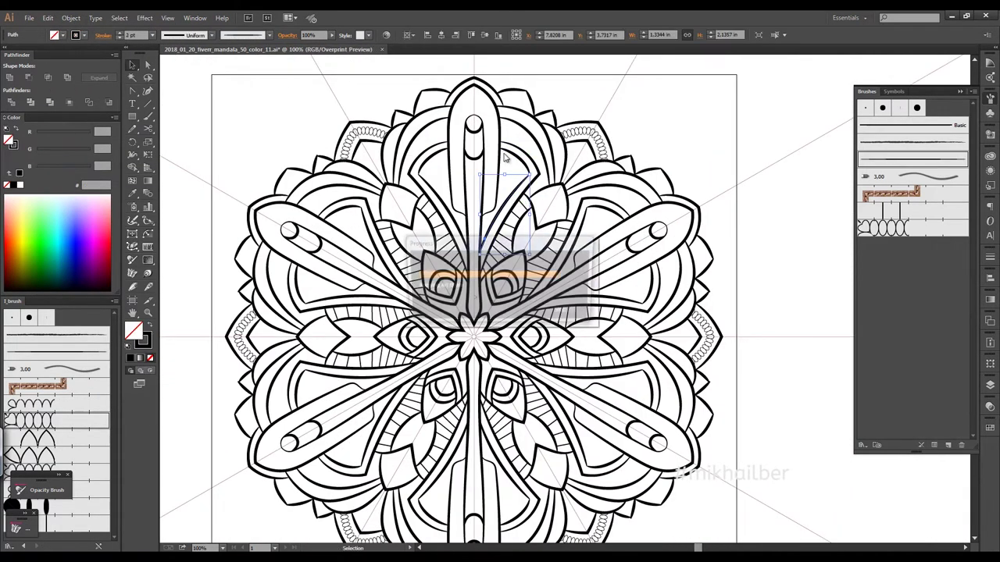
Step: Adjust the stroke weights of the fan-shaped petal's outer arcs and the small rim petals, using 2 pt for the rim petals
{"action": "left_click", "coordinate": [567, 154]}
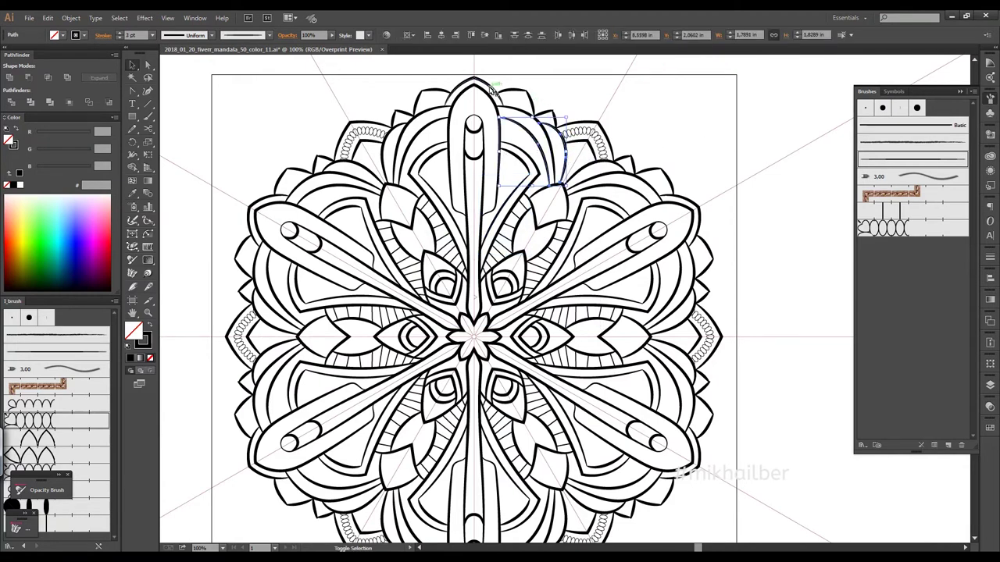
{"action": "left_click", "coordinate": [656, 111]}
{"action": "left_click", "coordinate": [545, 116]}
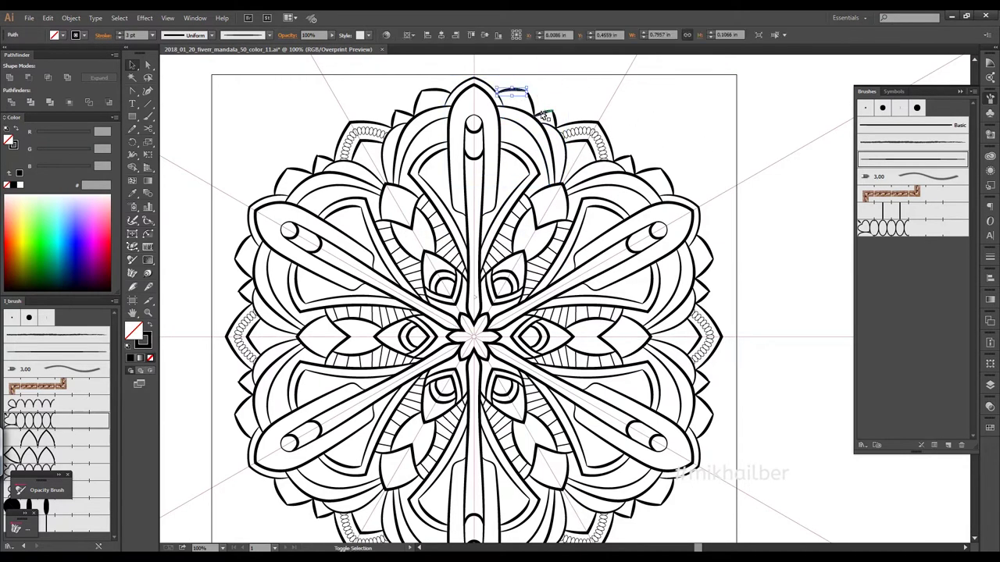
{"action": "left_click", "coordinate": [656, 110]}
{"action": "key", "text": "ctrl+minus"}
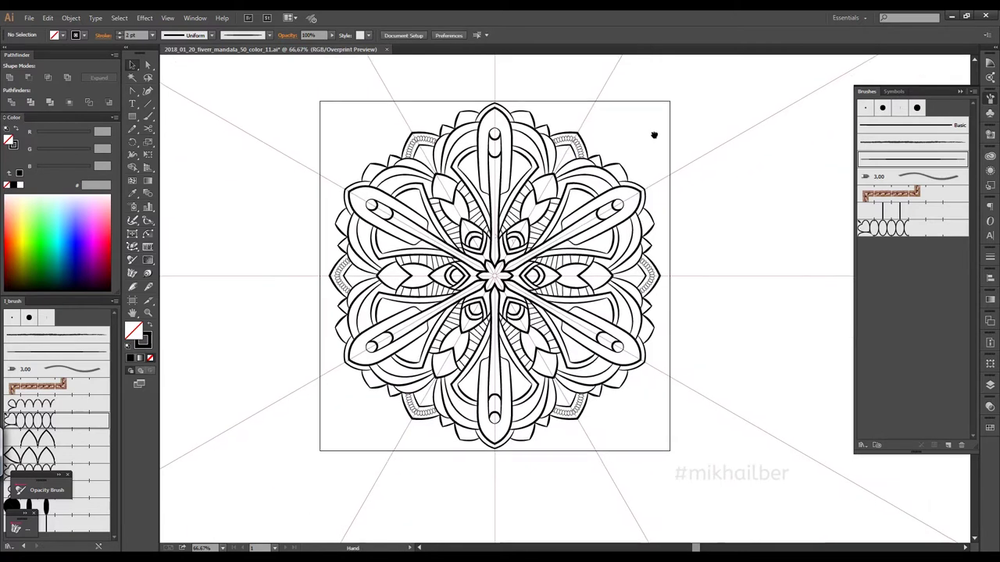
{"action": "left_click_drag", "start_coordinate": [654, 136], "coordinate": [651, 137]}
{"action": "left_click", "coordinate": [681, 122]}
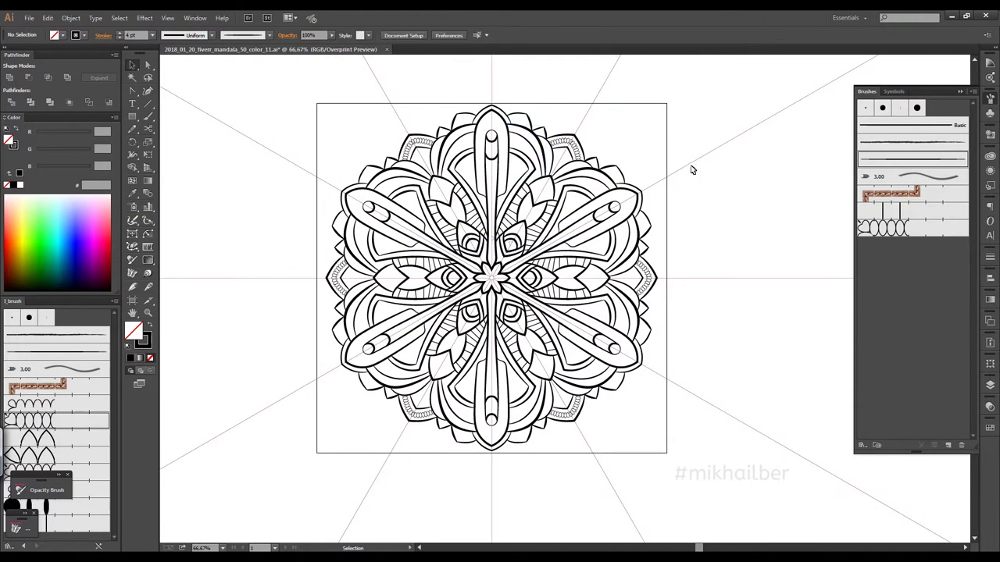
Step: Adjust the stroke weights of the inner petals' nested contours and the central flower's outline, using 2 pt for the flower
{"action": "left_click", "coordinate": [510, 244]}
{"action": "key", "text": "ctrl+plus"}
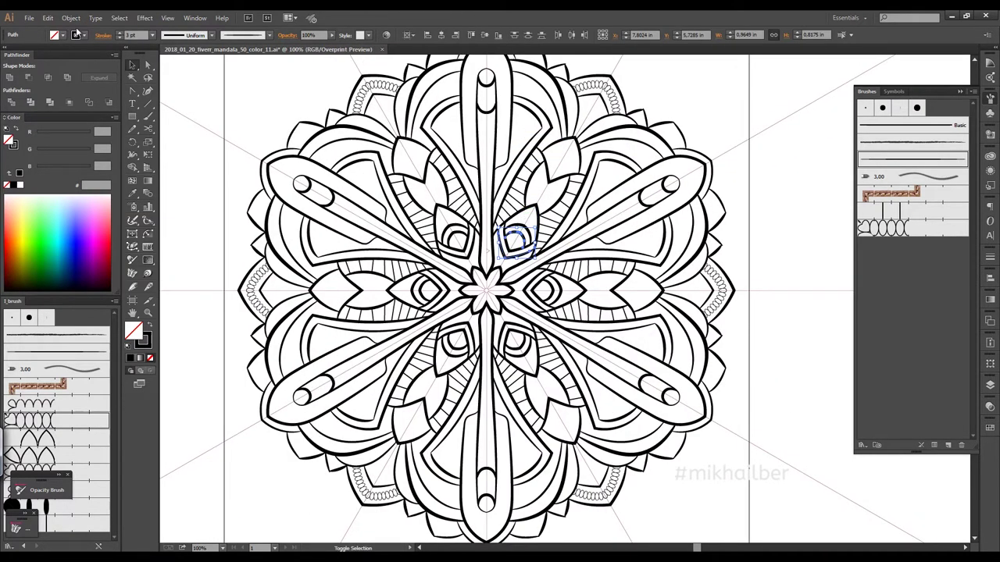
{"action": "key", "text": "ctrl+z"}
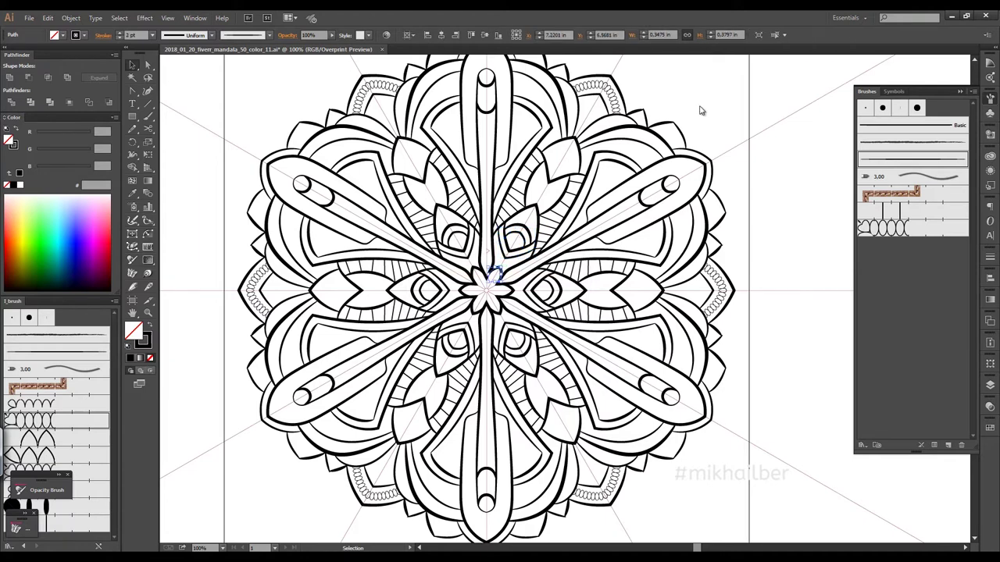
{"action": "key", "text": "ctrl+z"}
{"action": "key", "text": "ctrl+z"}
Step: Set the stroke weight of the lower arc inside the long vertical petal to 2 pt
{"action": "left_click", "coordinate": [526, 184]}
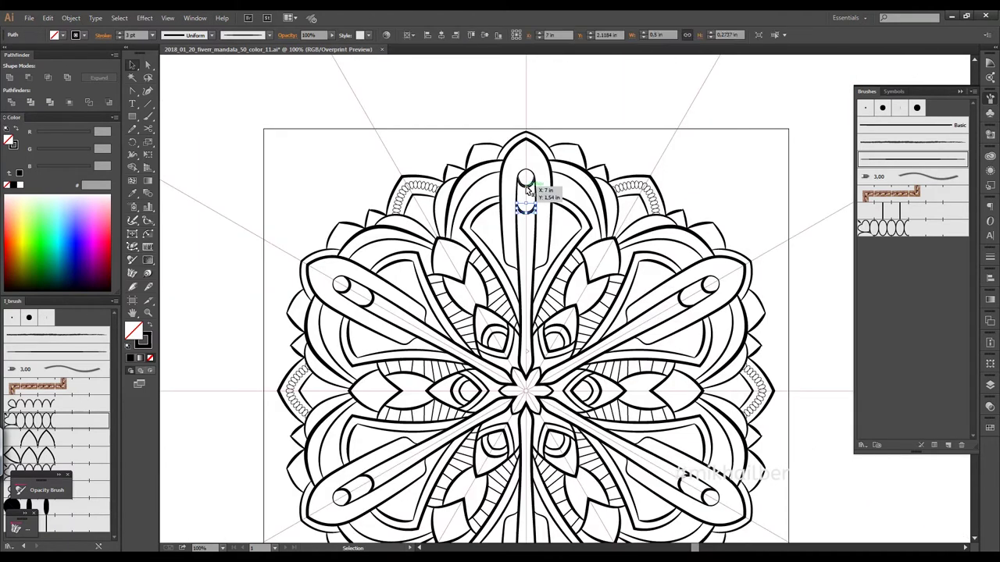
{"action": "left_click", "coordinate": [607, 117]}
{"action": "key", "text": "ctrl+minus"}
{"action": "key", "text": "ctrl+minus"}
{"action": "key", "text": "ctrl+plus"}
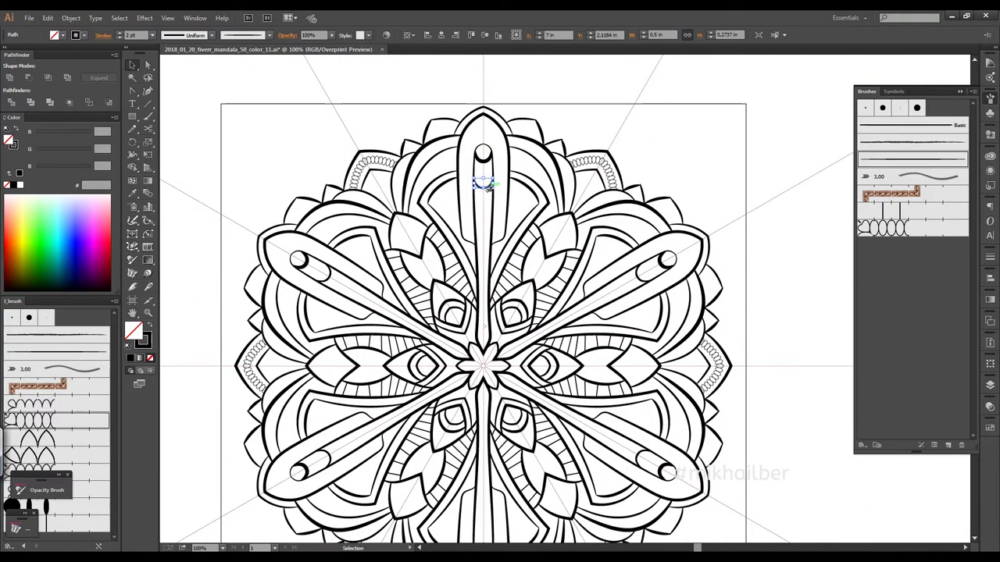
Step: Set the stroke weights of the upper arc inside the long vertical petal and the small inner petal's contour to 2 pt
{"action": "left_click", "coordinate": [483, 159]}
{"action": "left_click", "coordinate": [484, 157]}
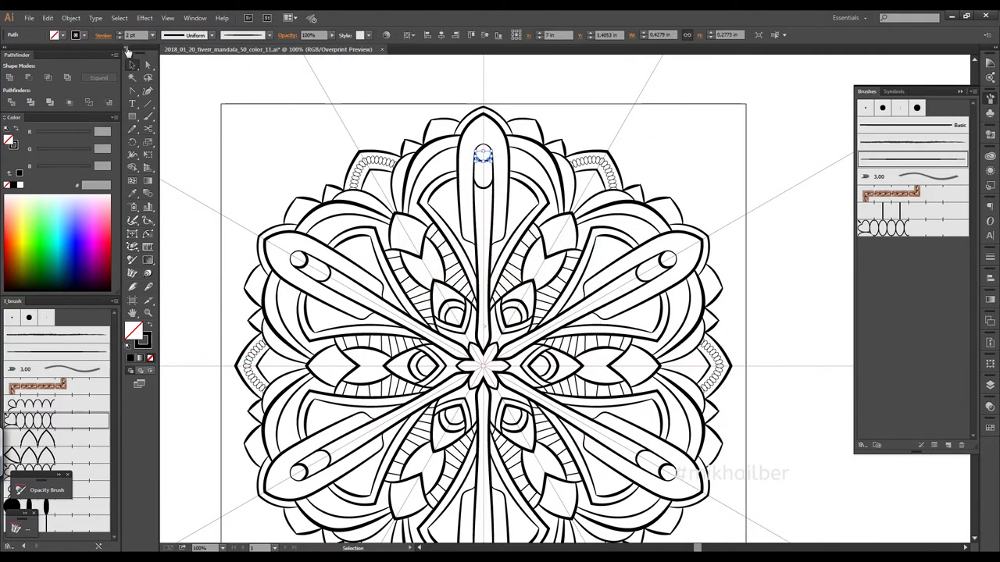
{"action": "left_click", "coordinate": [632, 150]}
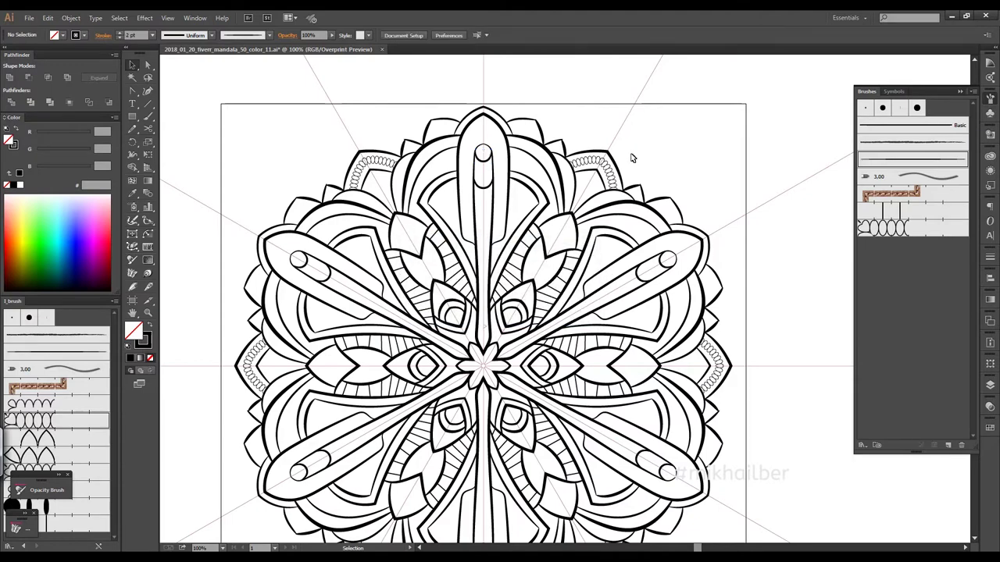
{"action": "scroll", "coordinate": [660, 118], "scroll_direction": "down", "scroll_amount": 2}
{"action": "left_click", "coordinate": [505, 255]}
{"action": "left_click", "coordinate": [711, 141]}
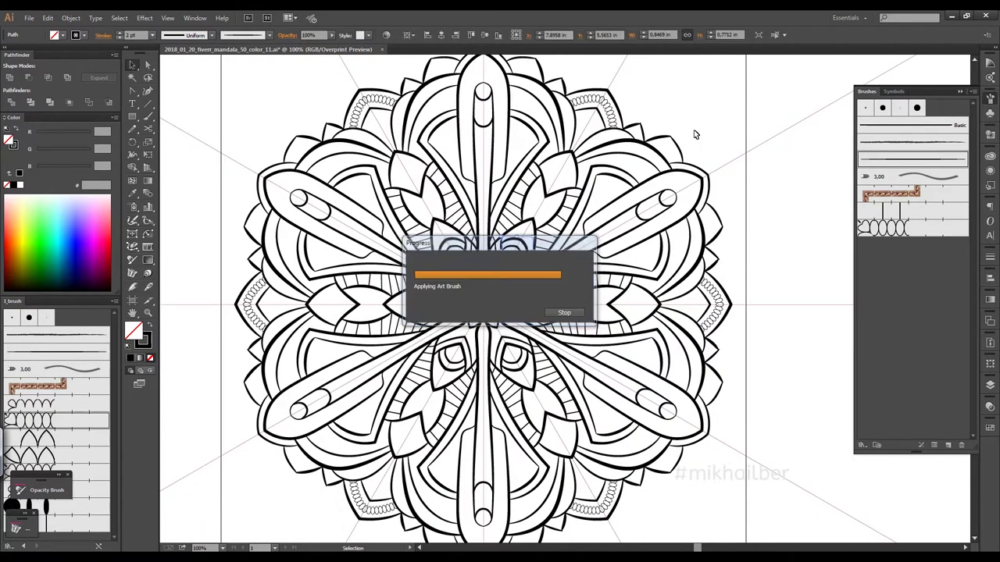
Step: Isolate the hatch-line group beside the leaf-shaped petal, thin out the strokes and respace the remaining ones between the petal edges
{"action": "scroll", "coordinate": [502, 227], "scroll_direction": "up", "scroll_amount": 2}
{"action": "double_click", "coordinate": [517, 225]}
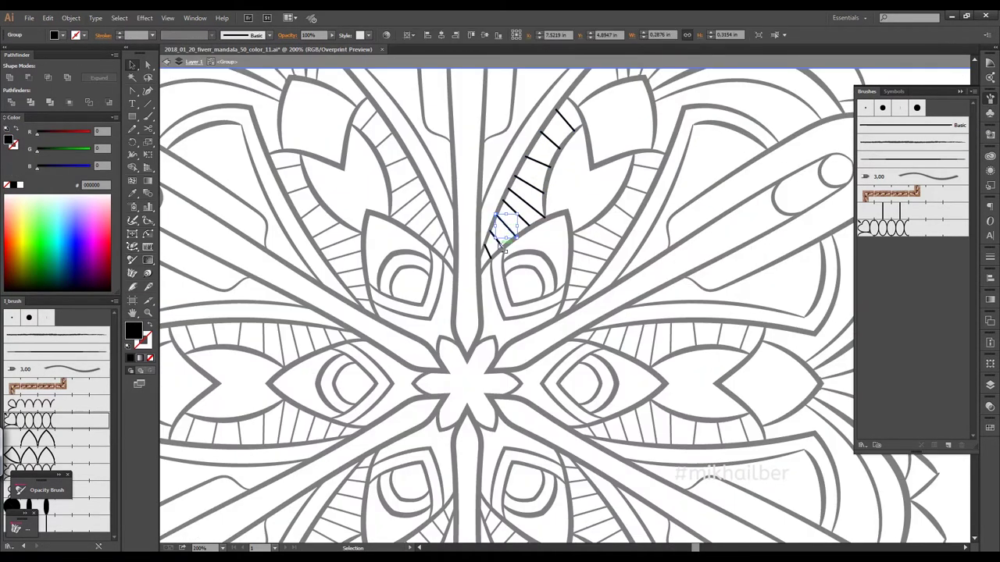
{"action": "left_click", "coordinate": [524, 222]}
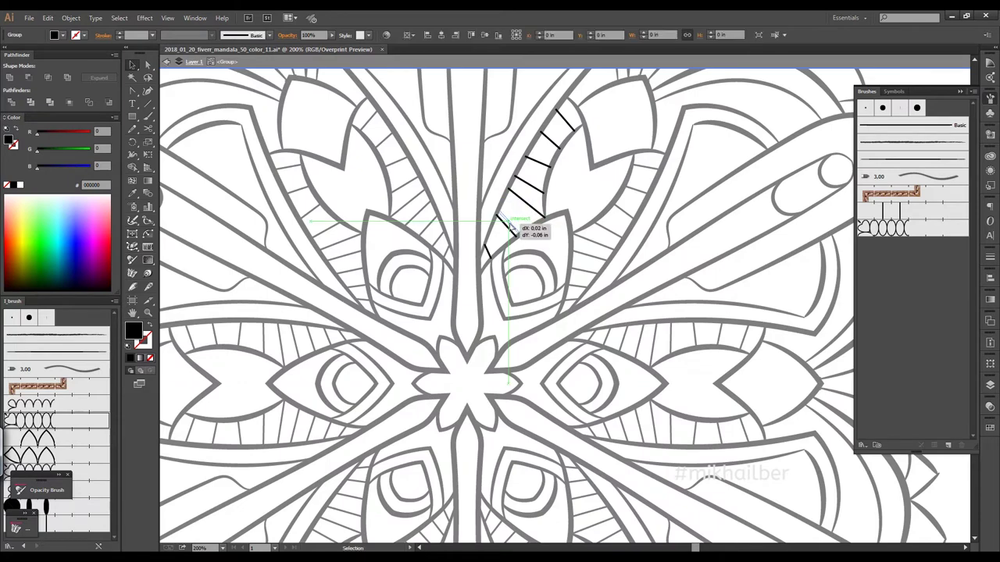
{"action": "scroll", "coordinate": [526, 223], "scroll_direction": "up", "scroll_amount": 3}
{"action": "left_click", "coordinate": [453, 297]}
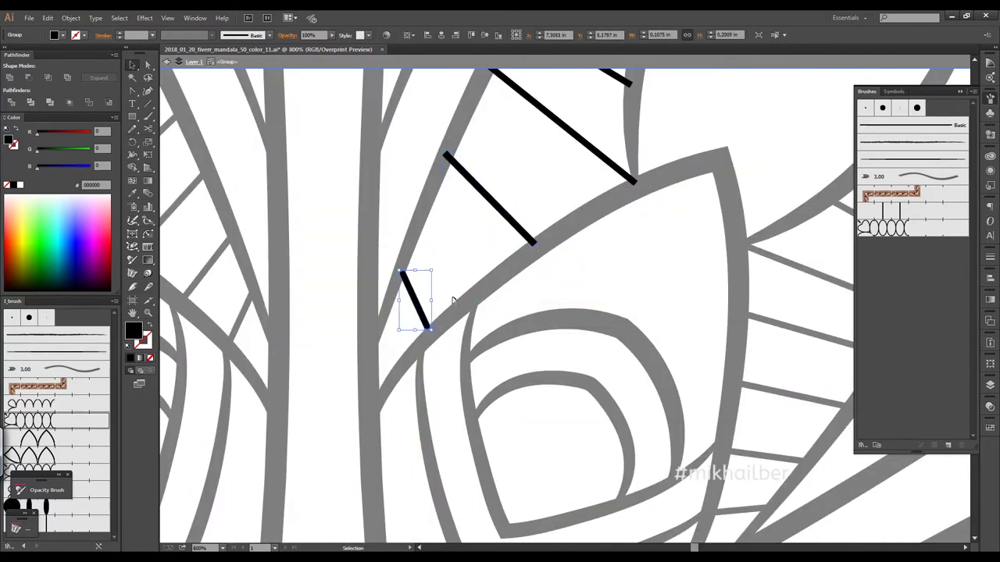
{"action": "scroll", "coordinate": [445, 291], "scroll_direction": "down", "scroll_amount": 3}
{"action": "scroll", "coordinate": [446, 291], "scroll_direction": "up", "scroll_amount": 1}
{"action": "left_click", "coordinate": [509, 219]}
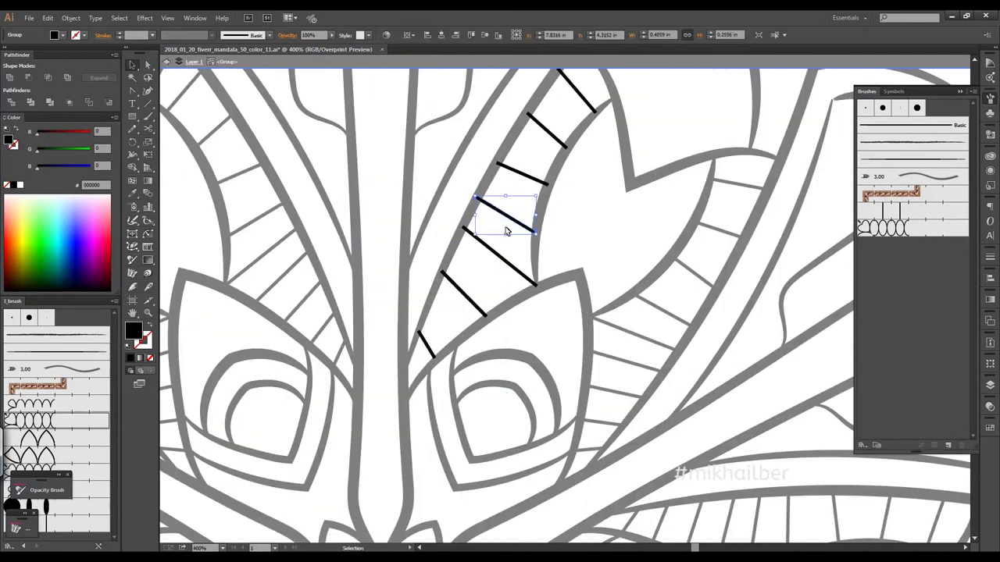
{"action": "left_click", "coordinate": [508, 250]}
{"action": "left_click_drag", "start_coordinate": [514, 229], "coordinate": [516, 223]}
{"action": "scroll", "coordinate": [516, 223], "scroll_direction": "down", "scroll_amount": 4}
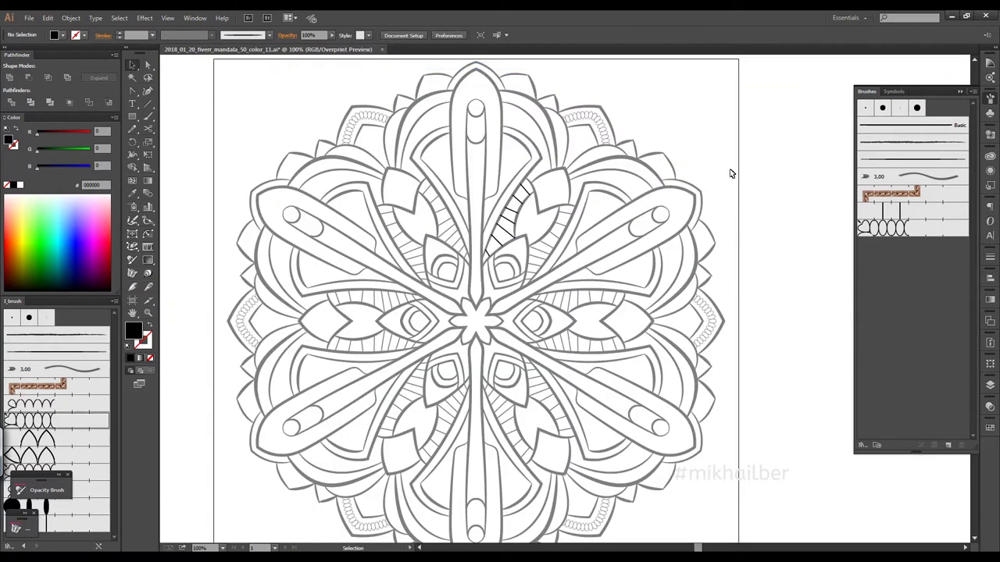
{"action": "scroll", "coordinate": [656, 254], "scroll_direction": "down", "scroll_amount": 2}
{"action": "left_click", "coordinate": [656, 254]}
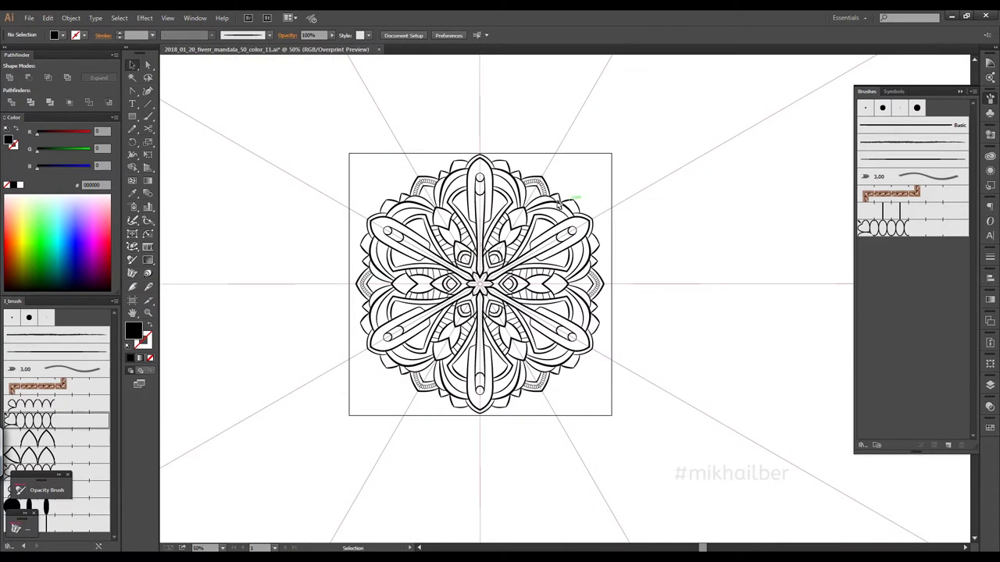
Step: Delete the hatch-line group beside the leaf-shaped petal
{"action": "scroll", "coordinate": [503, 222], "scroll_direction": "up", "scroll_amount": 3}
{"action": "scroll", "coordinate": [684, 149], "scroll_direction": "down", "scroll_amount": 1}
{"action": "scroll", "coordinate": [727, 290], "scroll_direction": "down", "scroll_amount": 1}
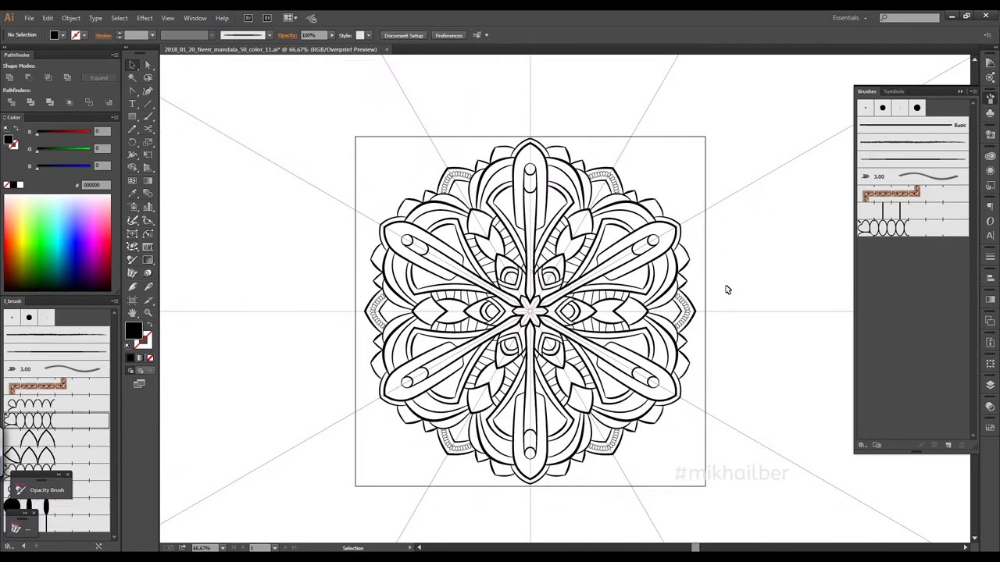
{"action": "scroll", "coordinate": [594, 258], "scroll_direction": "down", "scroll_amount": 1}
{"action": "scroll", "coordinate": [521, 266], "scroll_direction": "up", "scroll_amount": 2}
{"action": "left_click", "coordinate": [521, 266]}
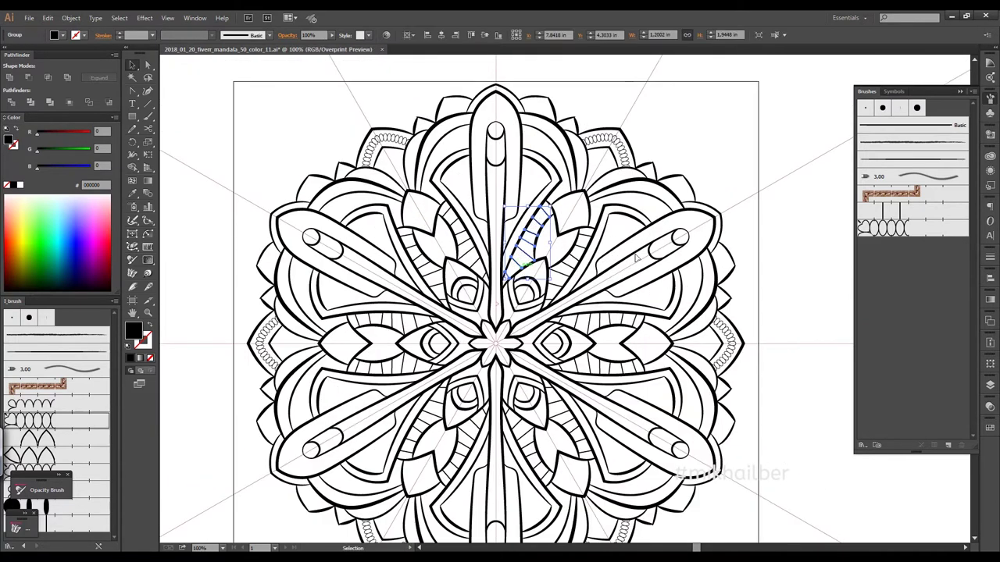
{"action": "left_click", "coordinate": [637, 257]}
Step: Set the stroke weight of the pointed inner petal's outline to 5 pt
{"action": "scroll", "coordinate": [594, 245], "scroll_direction": "down", "scroll_amount": 1}
{"action": "left_click", "coordinate": [506, 266]}
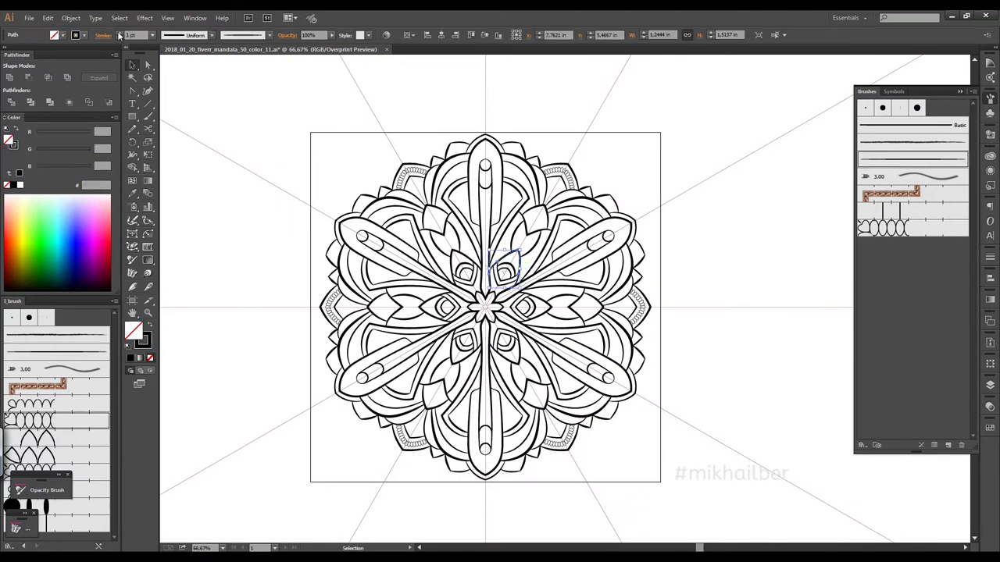
{"action": "left_click", "coordinate": [688, 248]}
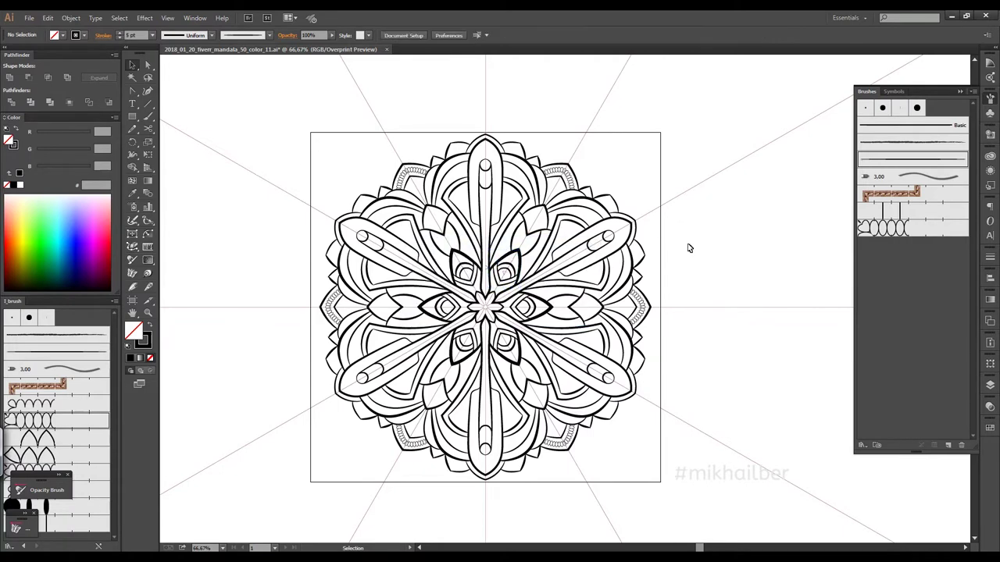
Step: Adjust the stroke weight of the long vertical petal's narrow inner outline, trying 4 pt and settling on 3 pt
{"action": "left_click", "coordinate": [492, 289]}
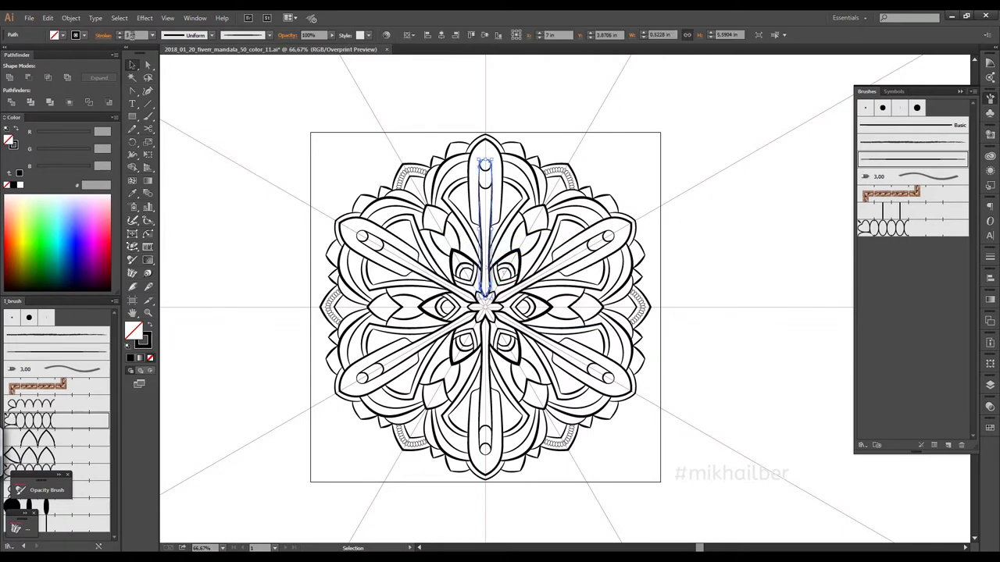
{"action": "left_click", "coordinate": [652, 178]}
{"action": "scroll", "coordinate": [498, 305], "scroll_direction": "up", "scroll_amount": 3}
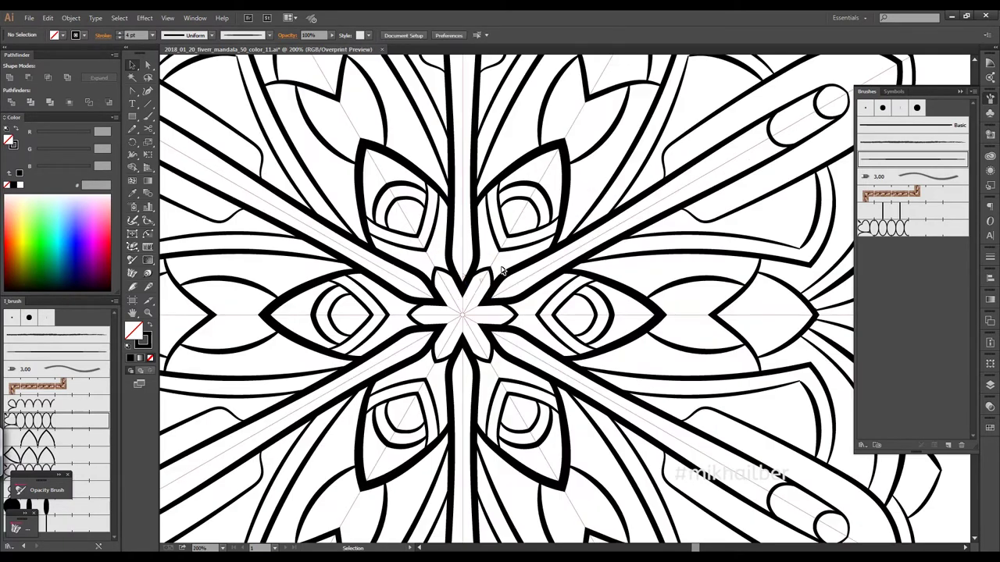
{"action": "left_click", "coordinate": [492, 297]}
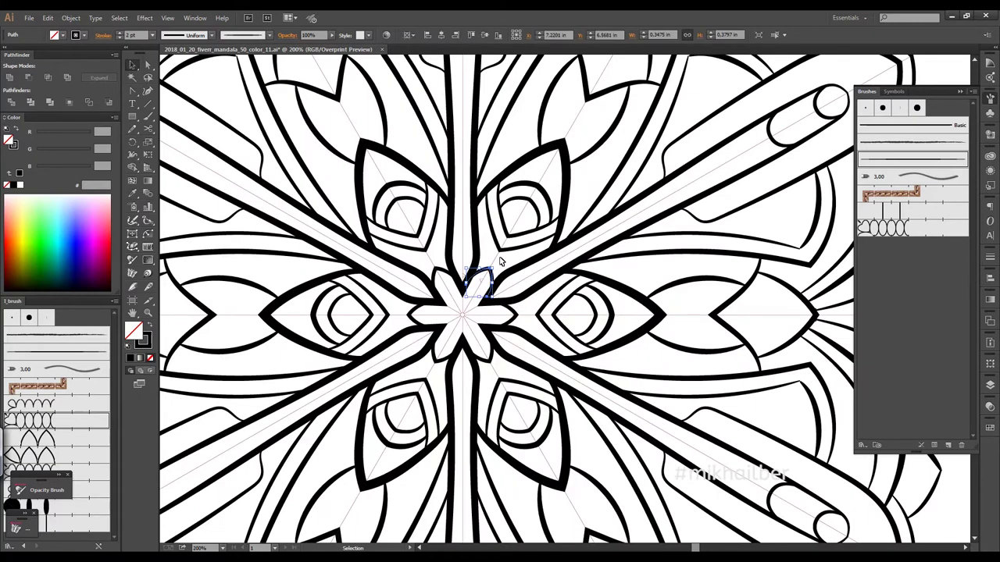
{"action": "scroll", "coordinate": [501, 261], "scroll_direction": "down", "scroll_amount": 2}
{"action": "left_click", "coordinate": [490, 269]}
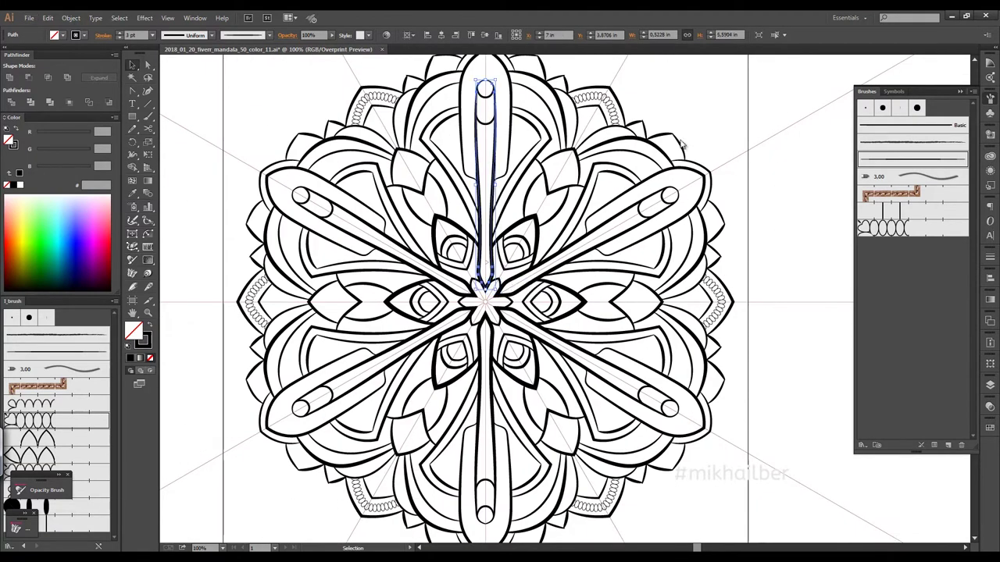
{"action": "key", "text": "ctrl+minus"}
Step: Set the stroke weights of the two nested contours inside the pointed inner petal to 3 pt
{"action": "left_click", "coordinate": [514, 246]}
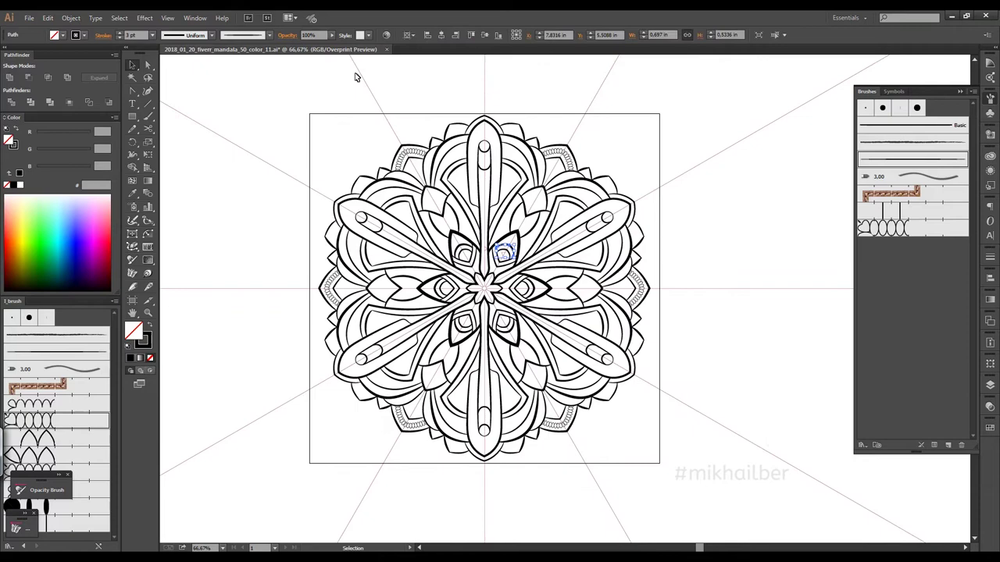
{"action": "left_click", "coordinate": [506, 253]}
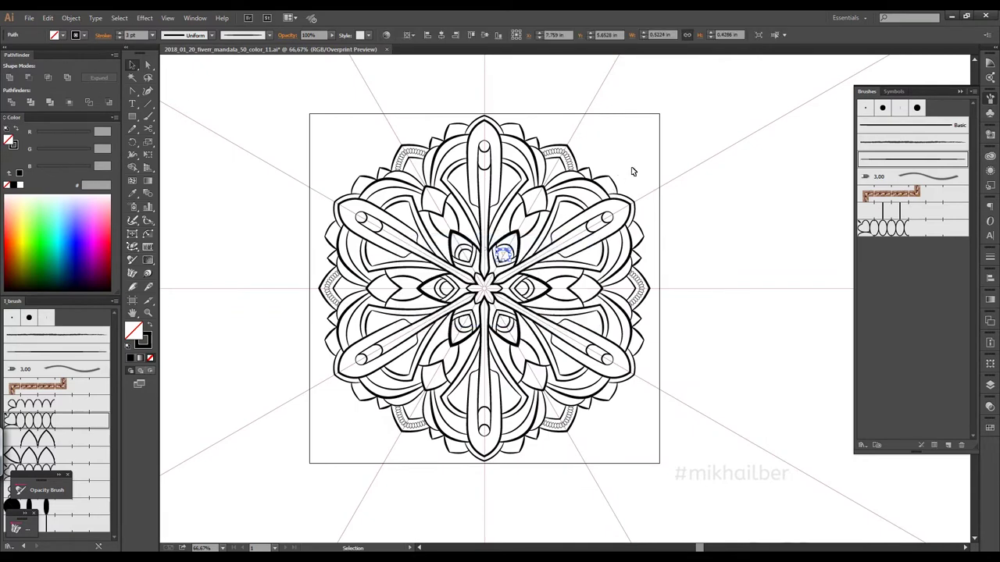
Step: Set the fan-shaped petal's thick outline to 4 pt and its inner contour to 2 pt
{"action": "left_click", "coordinate": [535, 200]}
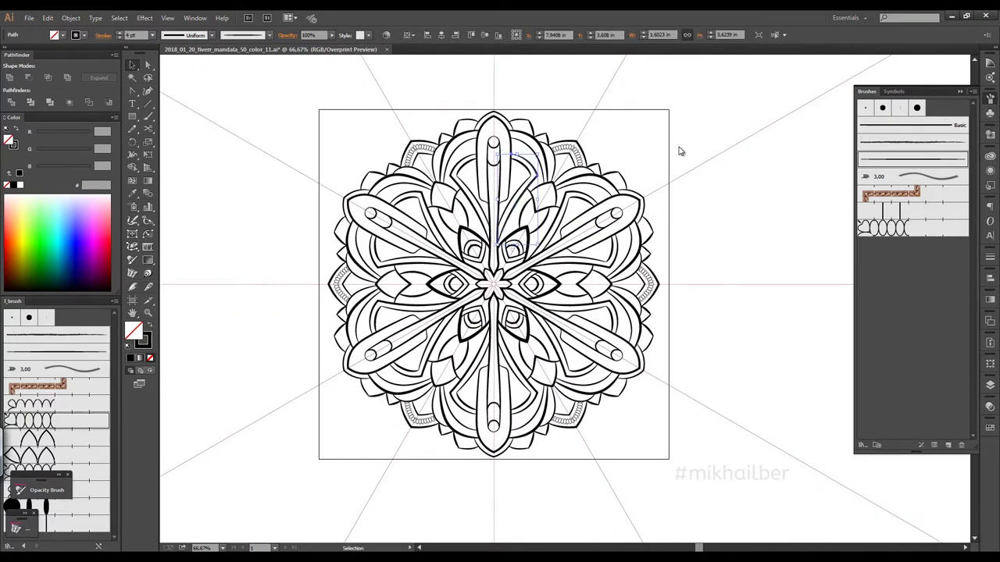
{"action": "left_click", "coordinate": [703, 232]}
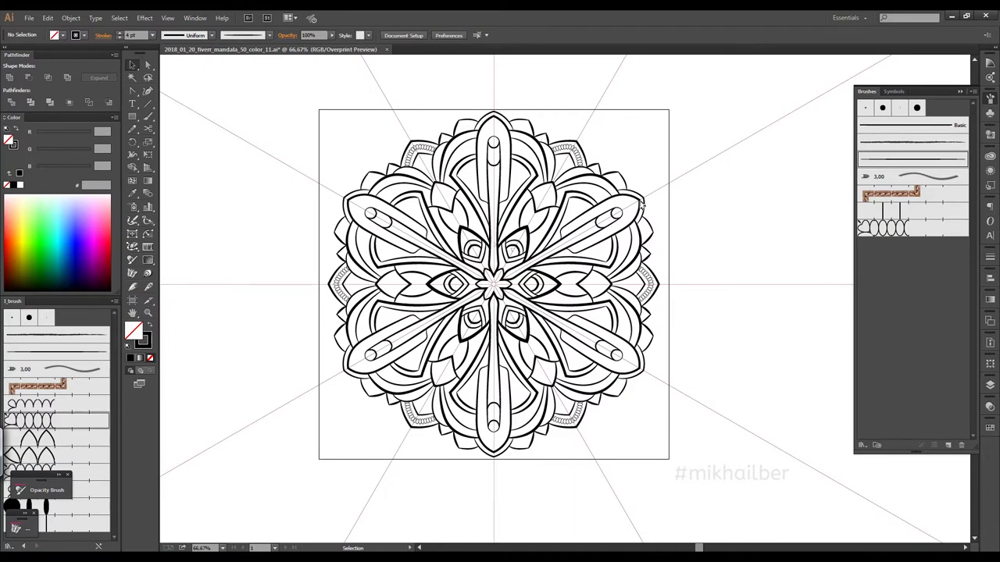
{"action": "left_click", "coordinate": [522, 165]}
{"action": "left_click", "coordinate": [703, 195]}
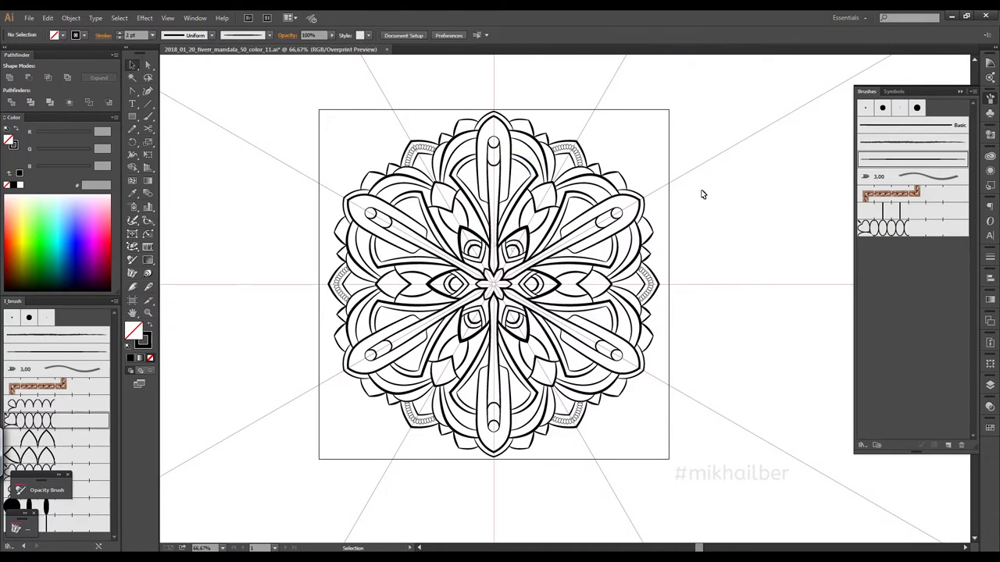
Step: Set the long vertical petal's outer outline to 4 pt and the leaf-shaped petal's curved side edge to 2 pt
{"action": "left_click", "coordinate": [500, 164]}
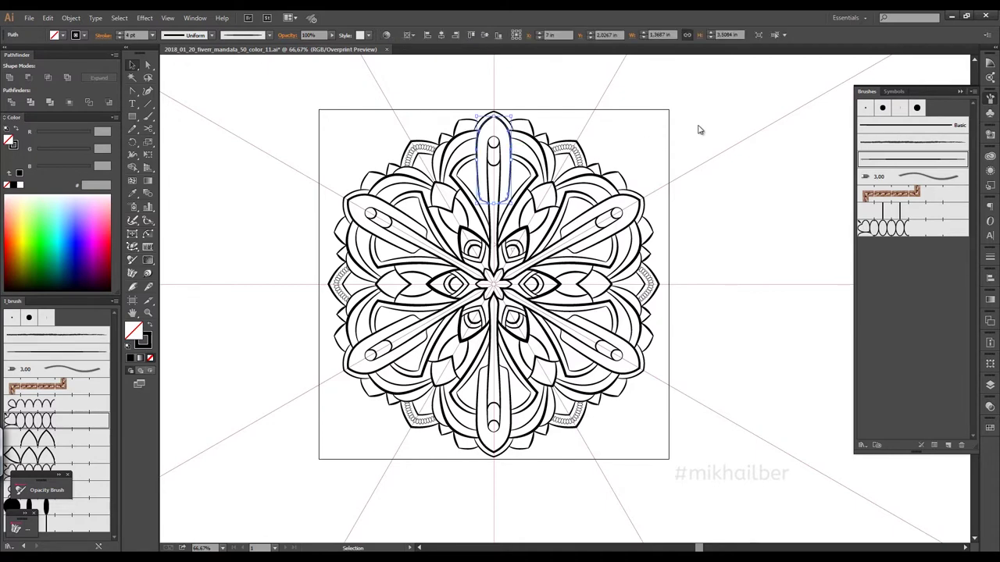
{"action": "left_click", "coordinate": [716, 205]}
{"action": "left_click", "coordinate": [524, 209]}
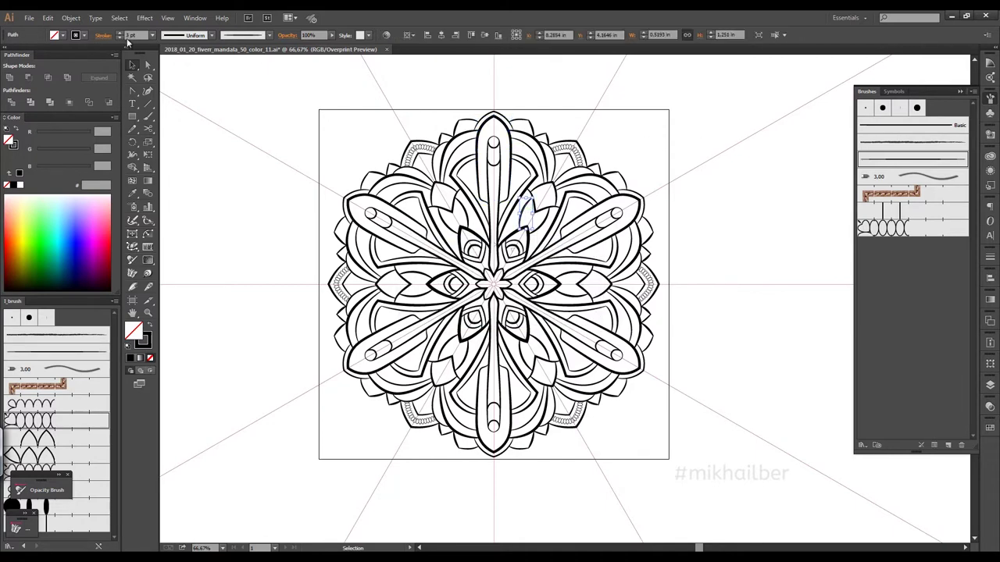
{"action": "left_click", "coordinate": [701, 182]}
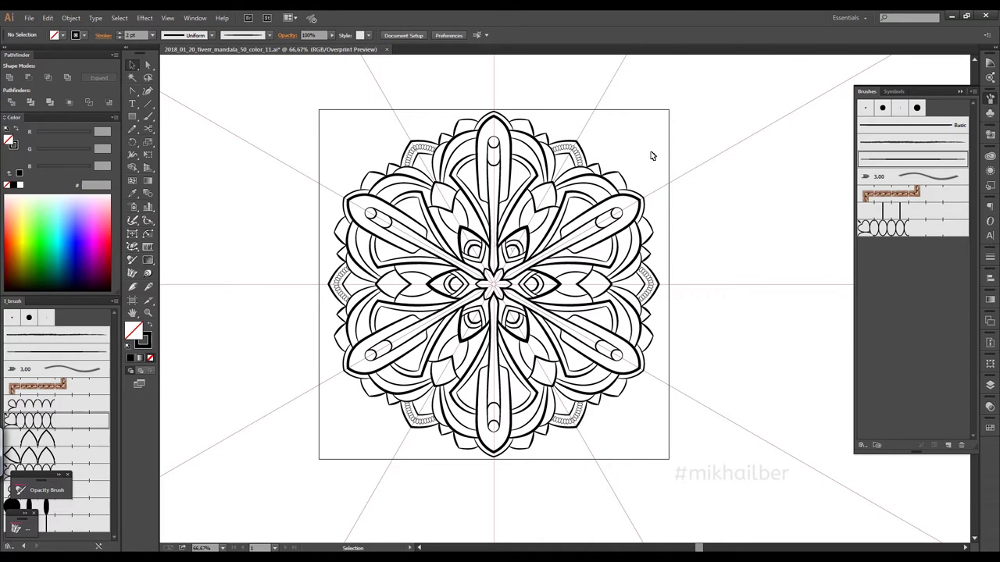
Step: Delete the outer nested arc of the pointed inner petal and the curved side edges of the leaf-shaped petal
{"action": "left_click", "coordinate": [515, 120]}
{"action": "left_click", "coordinate": [574, 122]}
{"action": "left_click", "coordinate": [525, 246]}
{"action": "left_click", "coordinate": [681, 179]}
{"action": "left_click", "coordinate": [527, 213]}
{"action": "left_click", "coordinate": [669, 181]}
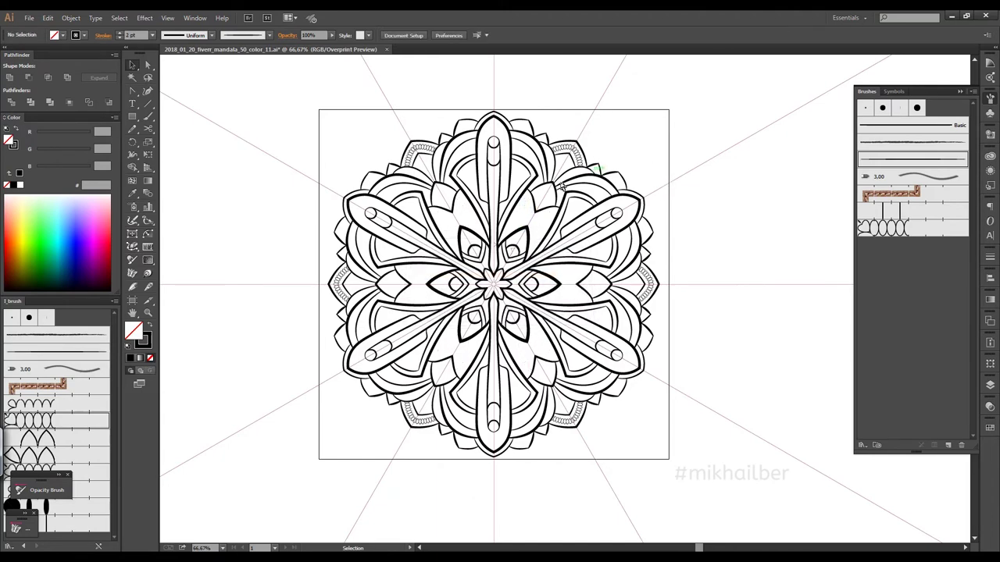
Step: Try a V-shaped brush contour below the leaf-shaped petal's tip, then delete it
{"action": "scroll", "coordinate": [516, 201], "scroll_direction": "up", "scroll_amount": 3}
{"action": "key", "text": "b"}
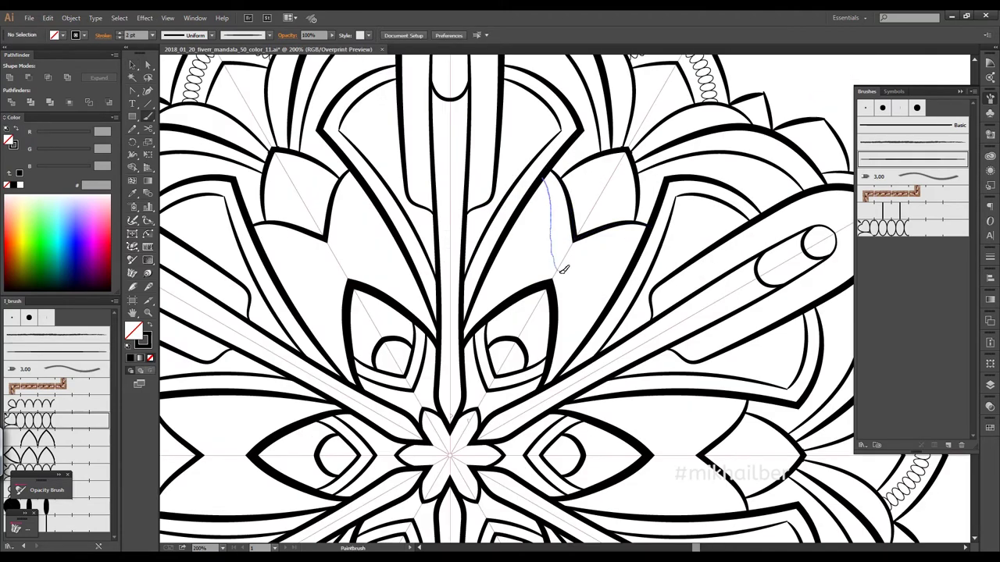
{"action": "left_click_drag", "start_coordinate": [565, 270], "coordinate": [570, 272]}
{"action": "scroll", "coordinate": [571, 235], "scroll_direction": "down", "scroll_amount": 4}
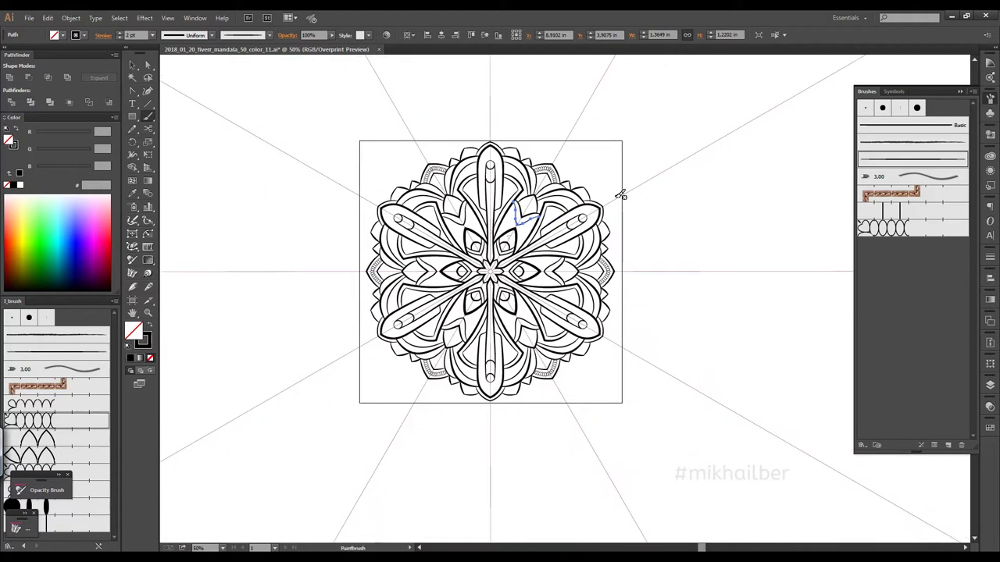
{"action": "scroll", "coordinate": [547, 207], "scroll_direction": "up", "scroll_amount": 3}
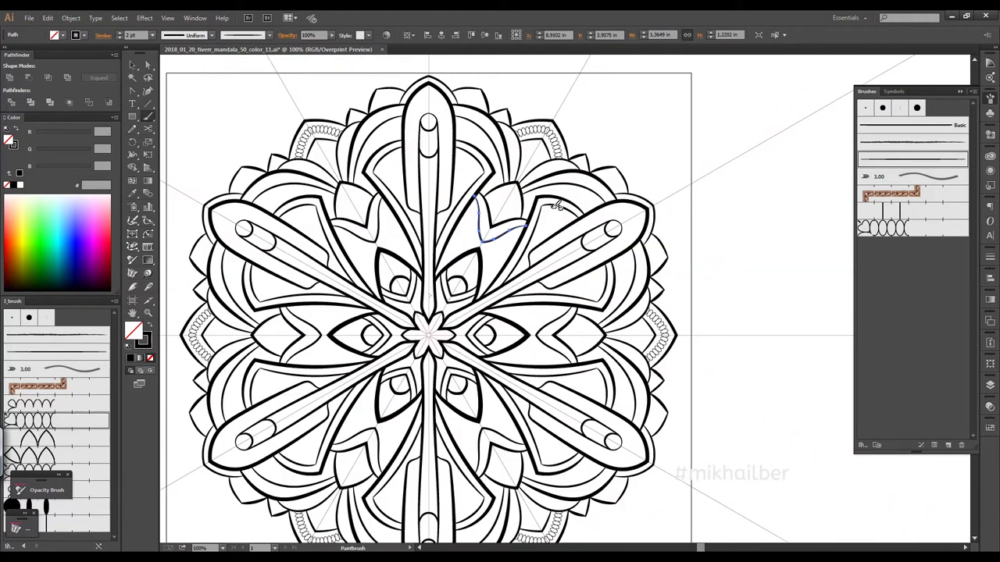
{"action": "key", "text": "v"}
{"action": "key", "text": "Delete"}
Step: Paint a V-shaped contour with a 2 pt brush stroke below the leaf-shaped petal, between the neighbouring fan-shaped petals
{"action": "key", "text": "b"}
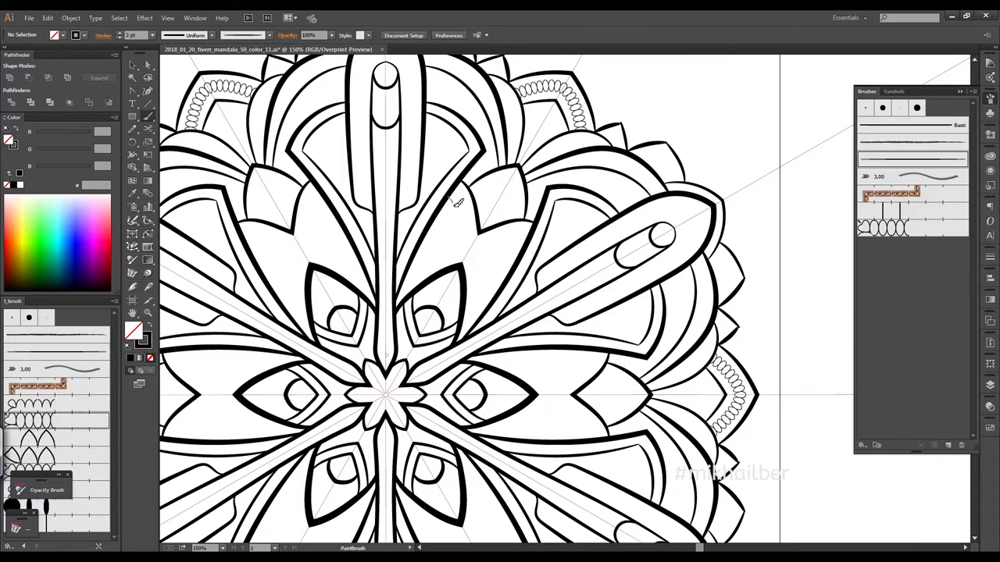
{"action": "left_click_drag", "start_coordinate": [471, 233], "coordinate": [524, 241]}
{"action": "scroll", "coordinate": [661, 254], "scroll_direction": "down", "scroll_amount": 5}
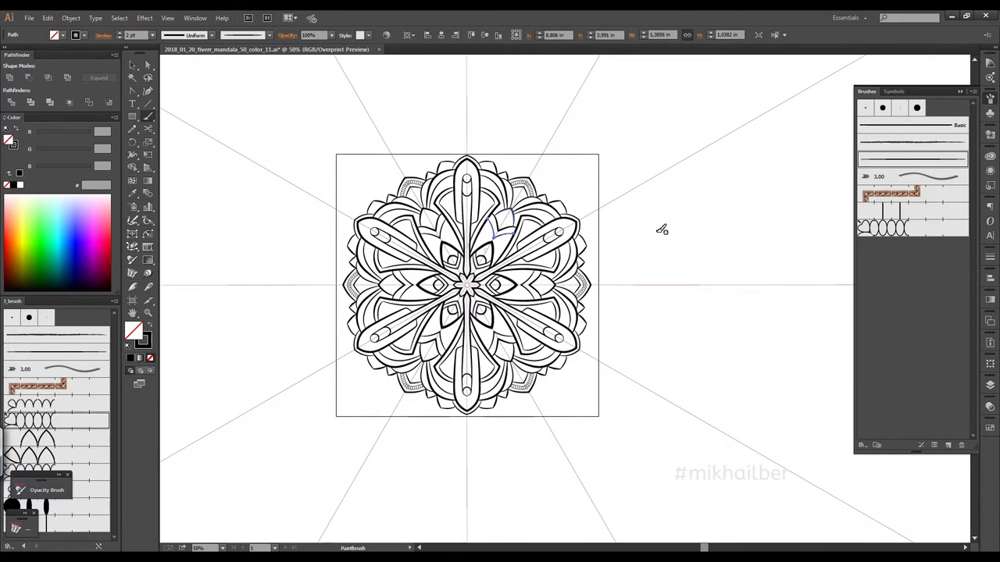
Step: Reshape the end of the curved arc meeting the leaf-shaped petal's outer tip with the Anchor Point tool
{"action": "scroll", "coordinate": [661, 228], "scroll_direction": "up", "scroll_amount": 5}
{"action": "scroll", "coordinate": [565, 160], "scroll_direction": "up", "scroll_amount": 8}
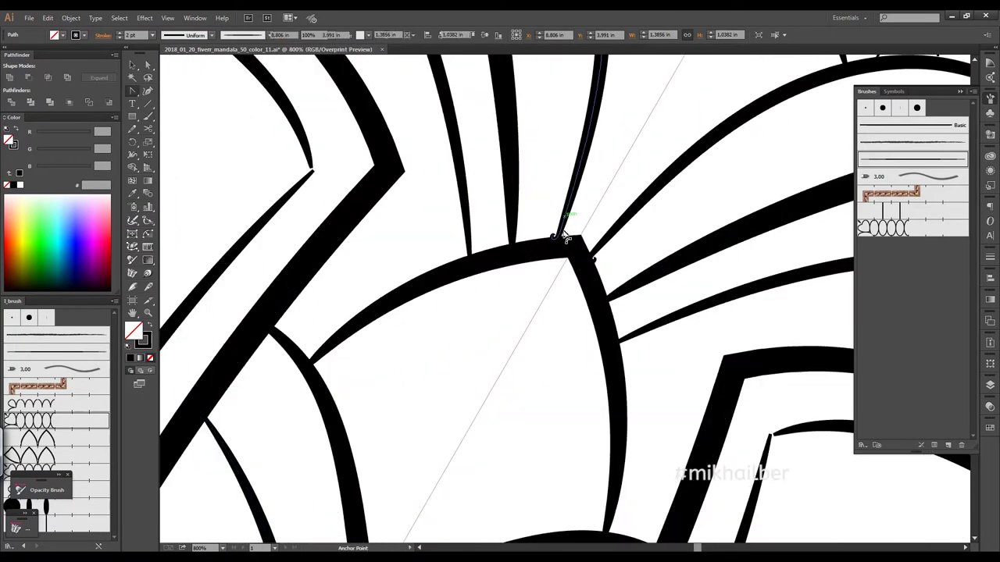
{"action": "key", "text": "shift+c"}
{"action": "scroll", "coordinate": [549, 244], "scroll_direction": "up", "scroll_amount": 2}
{"action": "mouse_move", "coordinate": [549, 245]}
{"action": "left_mouse_down"}
{"action": "mouse_move", "coordinate": [547, 263]}
{"action": "mouse_move", "coordinate": [558, 248]}
{"action": "left_mouse_up"}
{"action": "scroll", "coordinate": [605, 208], "scroll_direction": "down", "scroll_amount": 9}
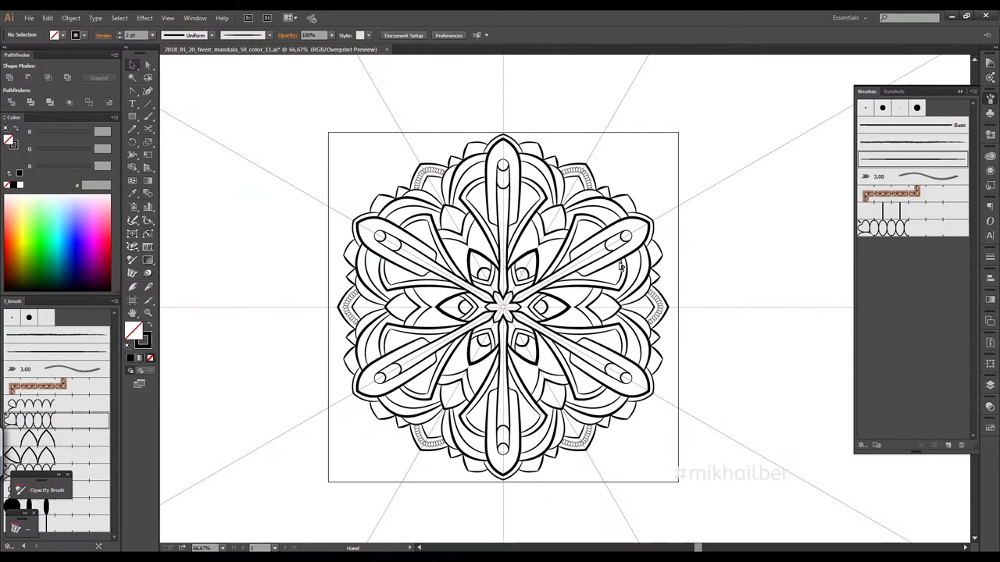
Step: Set the stroke weight of the leaf-shaped petal's outline to 4 pt and check the whole mandala
{"action": "left_click", "coordinate": [553, 225]}
{"action": "left_click", "coordinate": [722, 252]}
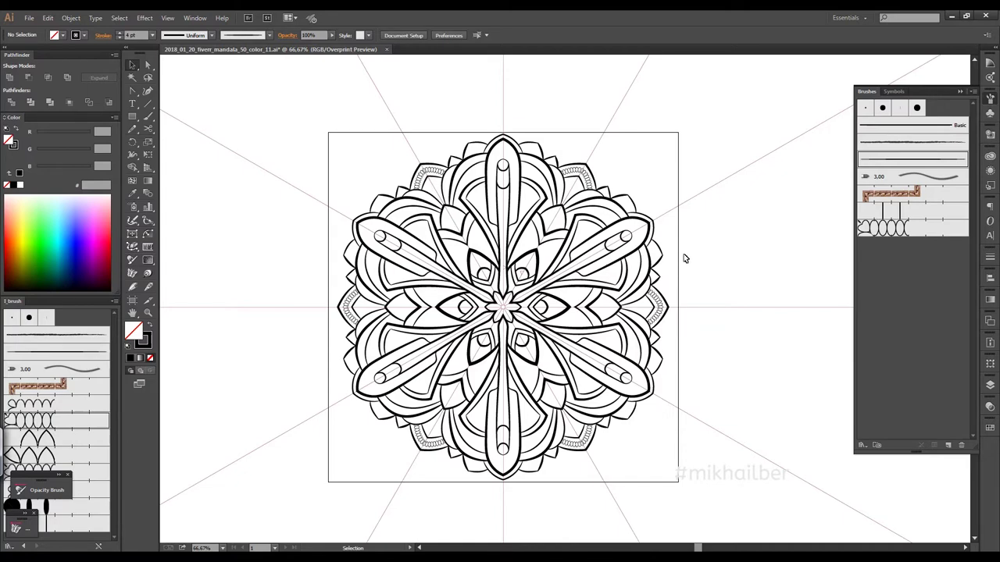
{"action": "scroll", "coordinate": [608, 211], "scroll_direction": "up", "scroll_amount": 5}
{"action": "scroll", "coordinate": [643, 127], "scroll_direction": "down", "scroll_amount": 5}
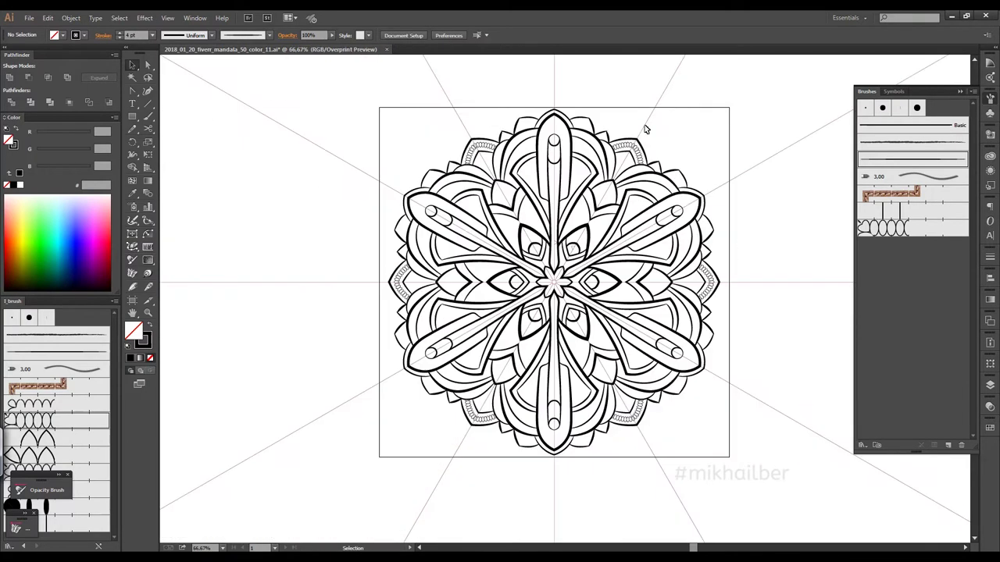
Step: Delete the chain-loop pattern band inside the outer pointed petal between the fan-shaped petals
{"action": "scroll", "coordinate": [645, 129], "scroll_direction": "right", "scroll_amount": 2}
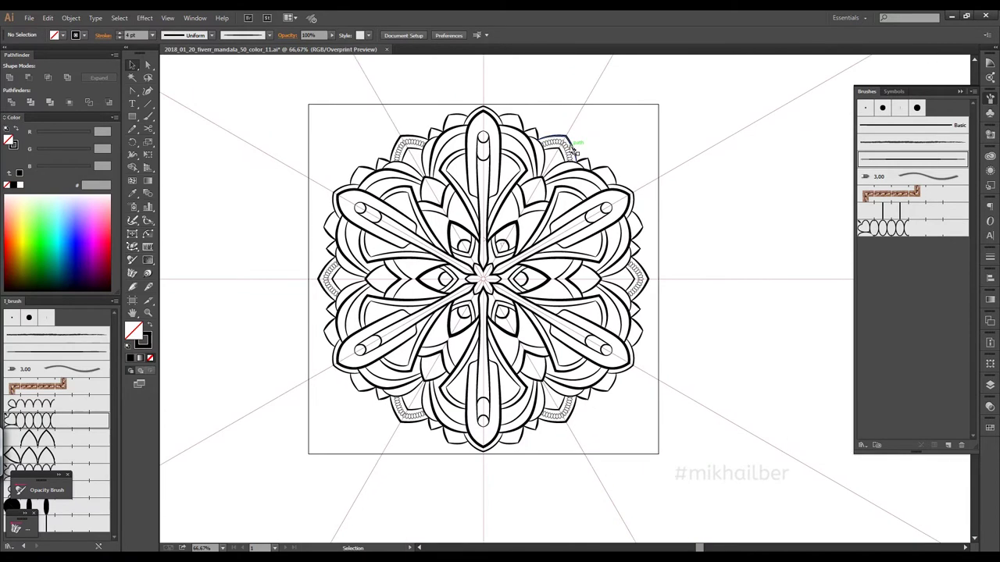
{"action": "scroll", "coordinate": [573, 148], "scroll_direction": "down", "scroll_amount": 3}
{"action": "scroll", "coordinate": [663, 144], "scroll_direction": "up", "scroll_amount": 5}
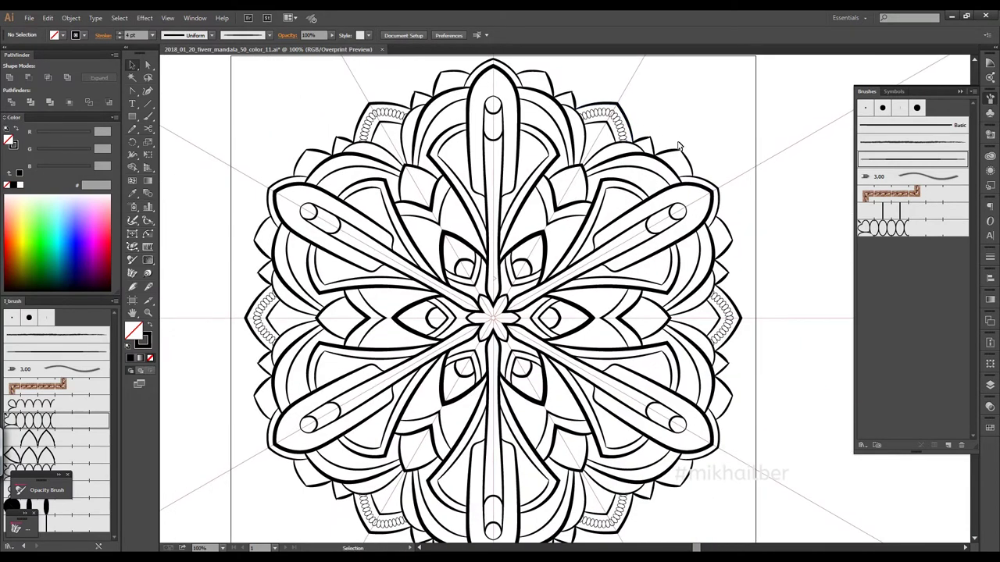
{"action": "left_click", "coordinate": [598, 127]}
{"action": "key", "text": "ctrl+shift+a"}
{"action": "scroll", "coordinate": [580, 154], "scroll_direction": "up", "scroll_amount": 2}
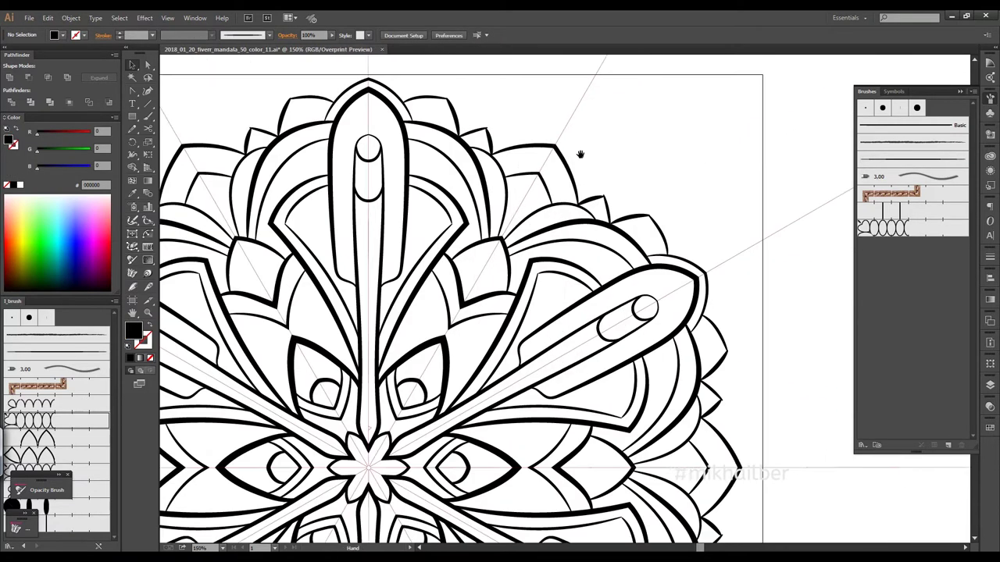
Step: Paint a curved brush arc between the two chevron contours of the outer pointed petal, using a black stroke without fill
{"action": "scroll", "coordinate": [580, 154], "scroll_direction": "up", "scroll_amount": 2}
{"action": "key", "text": "b"}
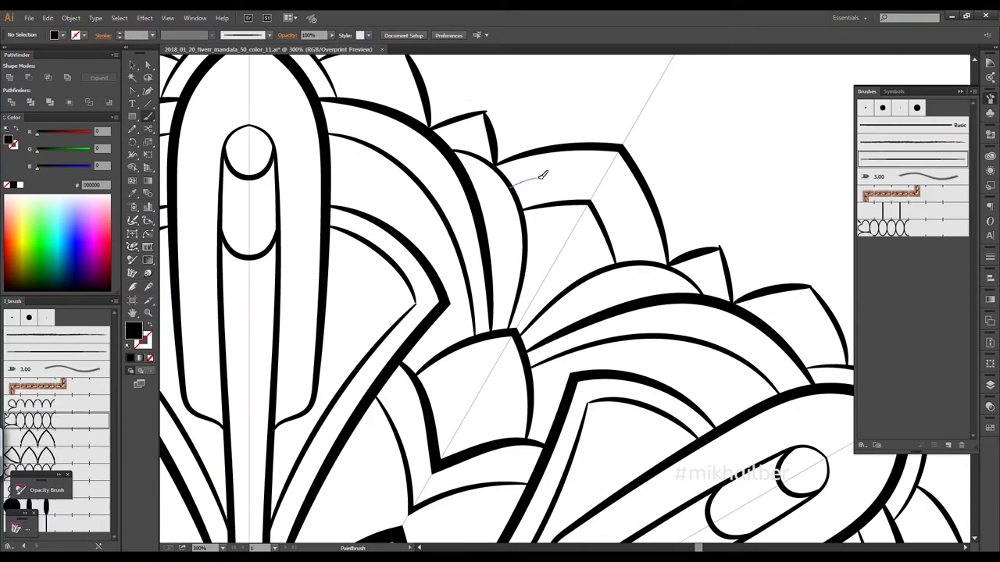
{"action": "left_click_drag", "start_coordinate": [605, 187], "coordinate": [640, 262]}
{"action": "key", "text": "shift+x"}
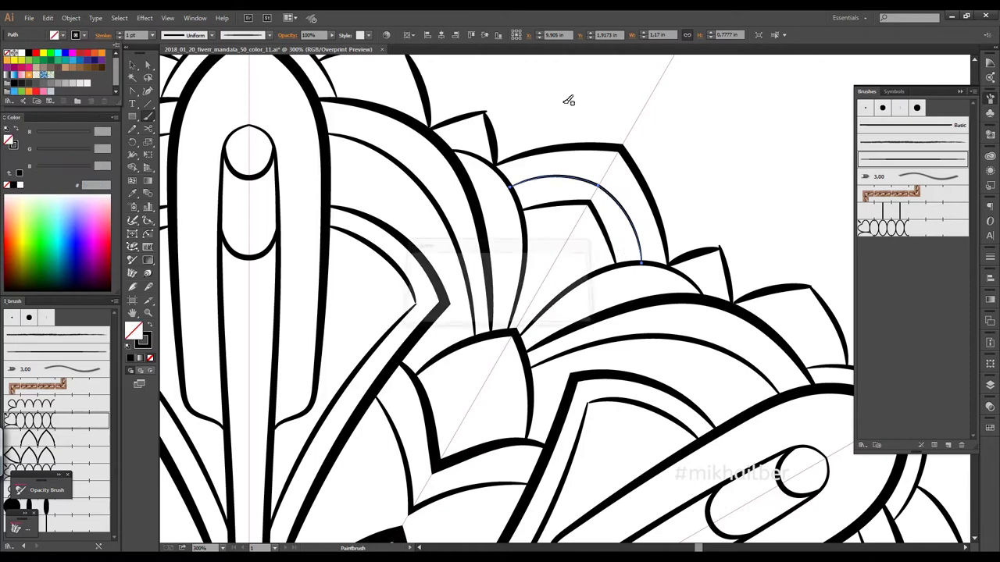
Step: Apply the pointed-scallop pattern brush to the new arc and set its stroke weight to 3 pt
{"action": "key", "text": "v"}
{"action": "left_click", "coordinate": [582, 184]}
{"action": "left_click", "coordinate": [66, 444]}
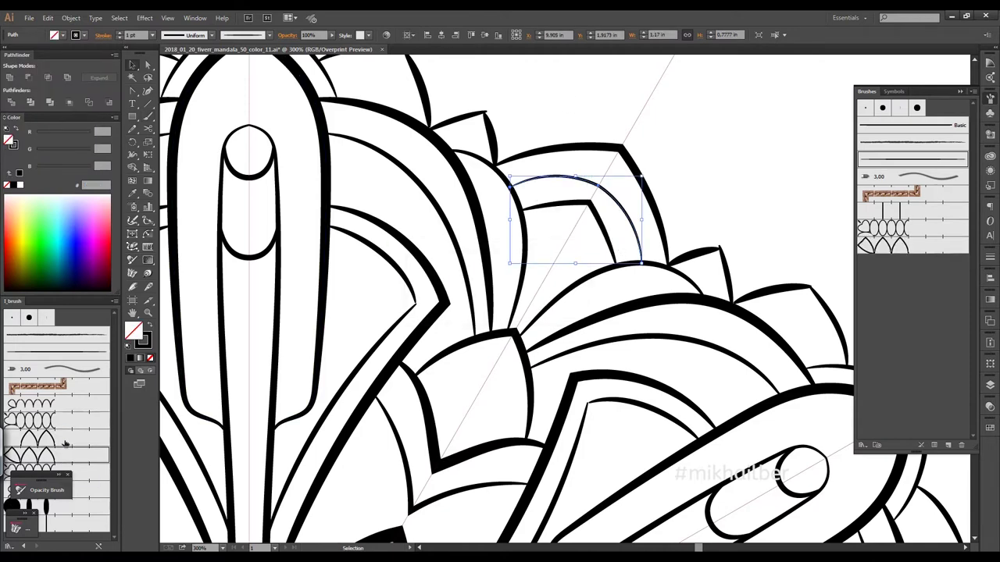
{"action": "left_click", "coordinate": [119, 32]}
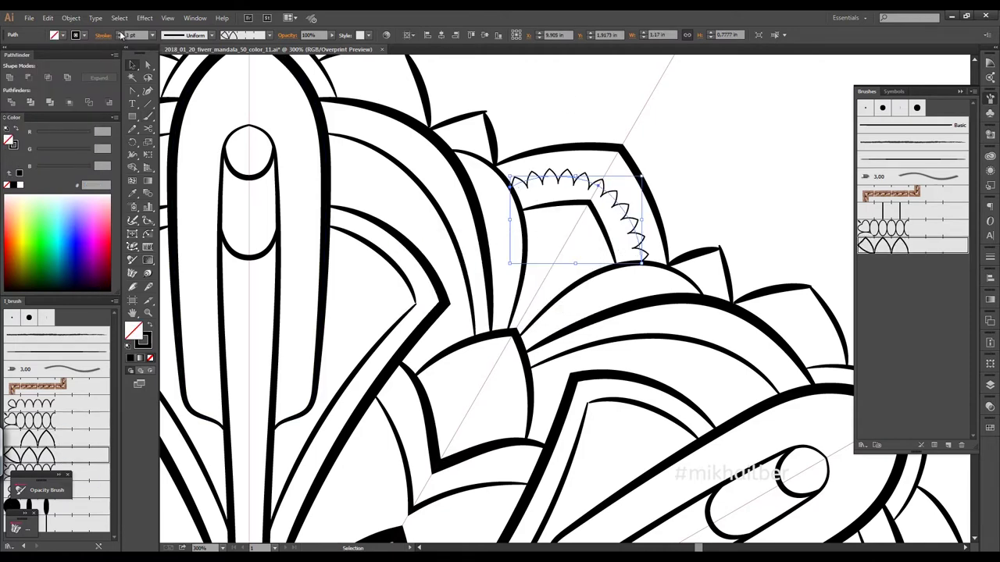
{"action": "left_click", "coordinate": [119, 32]}
{"action": "left_click", "coordinate": [758, 118]}
{"action": "key", "text": "ctrl+0"}
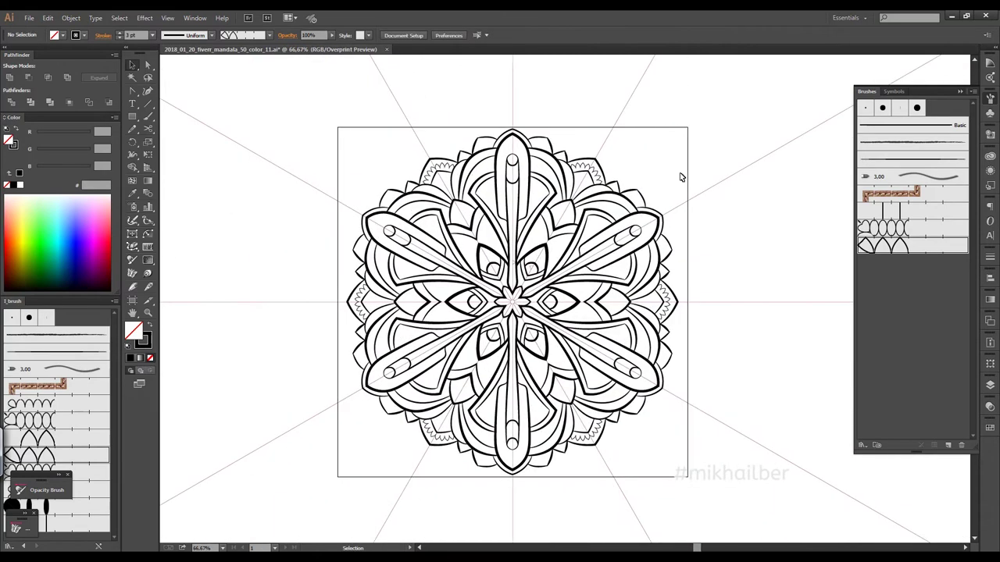
Step: Set the scalloped arc's stroke weight to 4 pt and check the whole mandala
{"action": "scroll", "coordinate": [681, 175], "scroll_direction": "up", "scroll_amount": 5}
{"action": "key", "text": "ctrl+1"}
{"action": "left_click", "coordinate": [641, 154]}
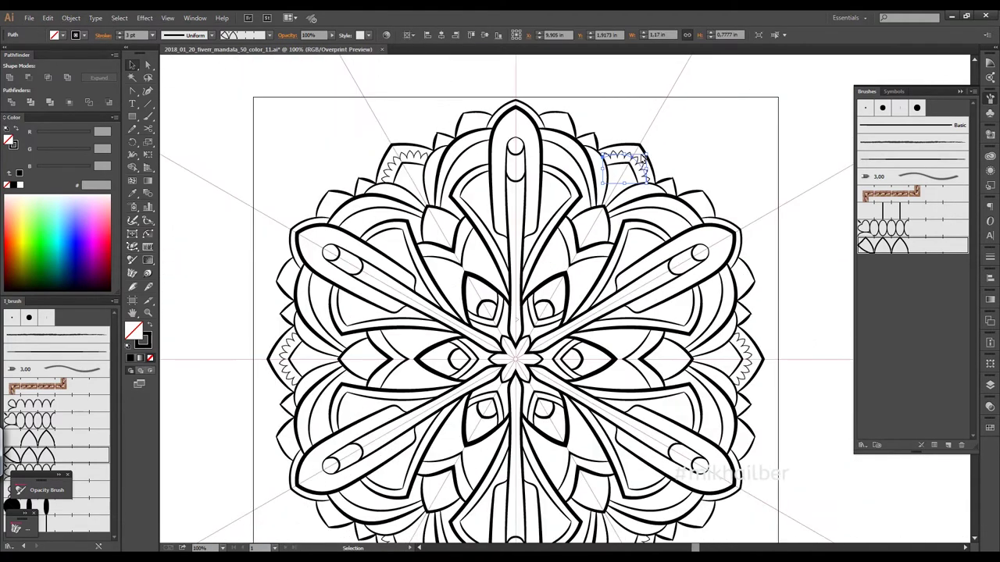
{"action": "scroll", "coordinate": [641, 154], "scroll_direction": "down", "scroll_amount": 2}
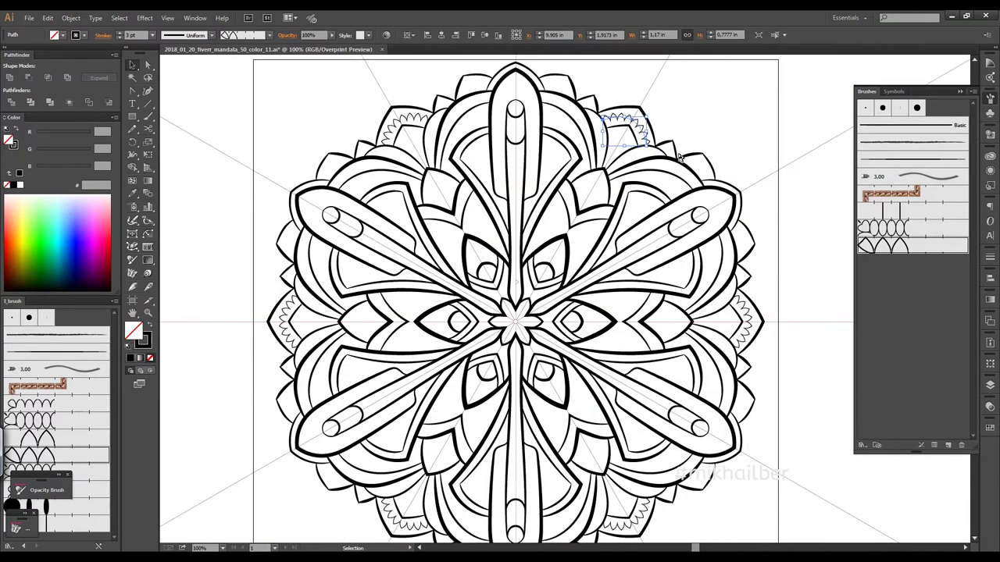
{"action": "left_click", "coordinate": [120, 32]}
{"action": "key", "text": "ctrl+0"}
{"action": "left_click", "coordinate": [652, 150]}
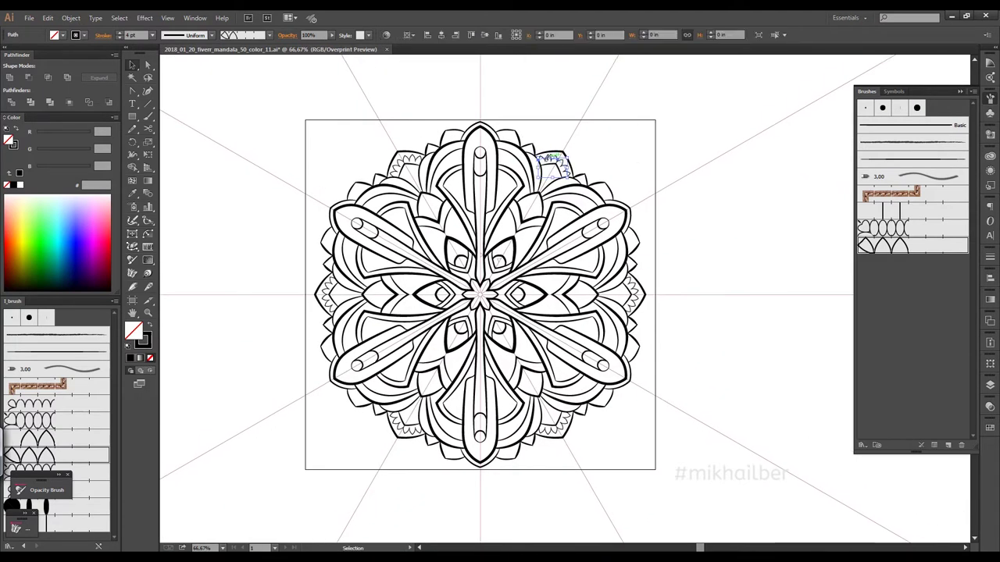
Step: Expand the scalloped brush arc in the outer pointed petal into filled black shapes
{"action": "left_click", "coordinate": [546, 166]}
{"action": "key", "text": "ctrl+plus"}
{"action": "key", "text": "ctrl+plus"}
{"action": "key", "text": "ctrl+plus"}
{"action": "key", "text": "ctrl+plus"}
{"action": "key", "text": "ctrl+plus"}
{"action": "key", "text": "ctrl+plus"}
{"action": "key", "text": "ctrl+plus"}
{"action": "key", "text": "ctrl+plus"}
{"action": "key", "text": "ctrl+plus"}
{"action": "key", "text": "ctrl+plus"}
{"action": "key", "text": "ctrl+plus"}
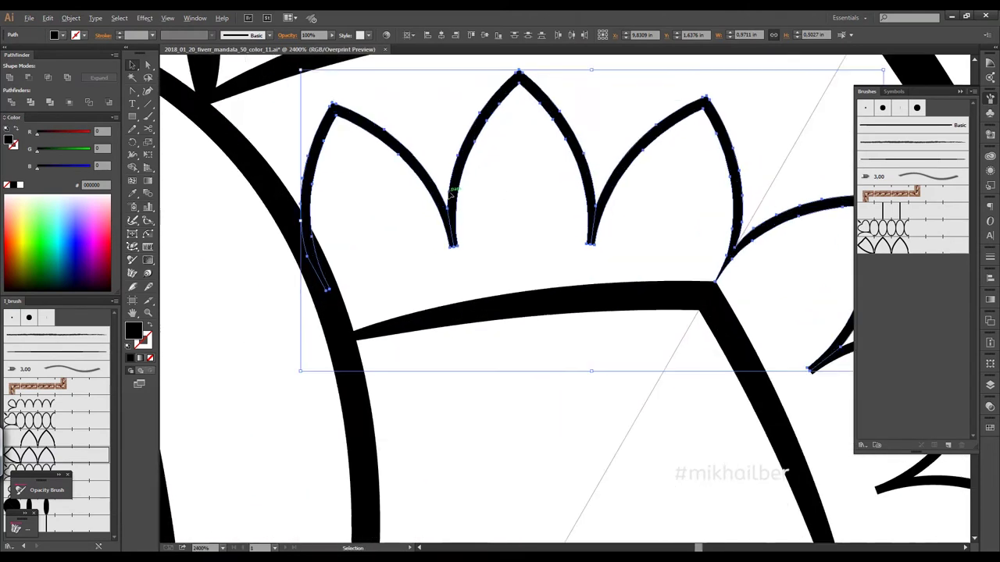
Step: Adjust the anchors where neighbouring scallops meet inside the group, and merge the scallop shapes into one outline
{"action": "key", "text": "shift+c"}
{"action": "scroll", "coordinate": [406, 173], "scroll_direction": "down", "scroll_amount": 5}
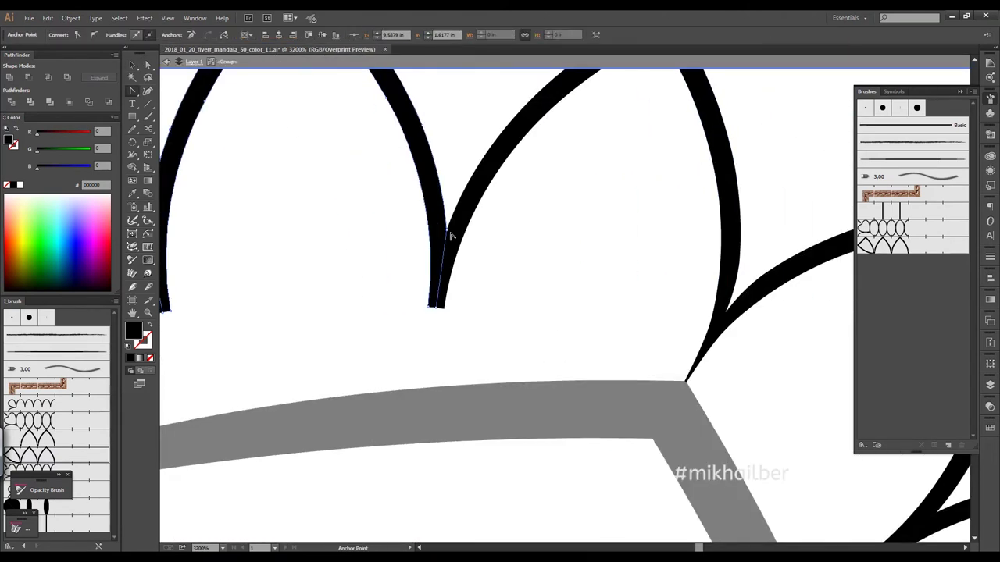
{"action": "scroll", "coordinate": [433, 258], "scroll_direction": "up", "scroll_amount": 5}
{"action": "left_click_drag", "start_coordinate": [487, 233], "coordinate": [551, 135]}
{"action": "scroll", "coordinate": [551, 135], "scroll_direction": "down", "scroll_amount": 10}
{"action": "key", "text": "v"}
{"action": "key", "text": "ctrl+shift+a"}
{"action": "left_click", "coordinate": [547, 174]}
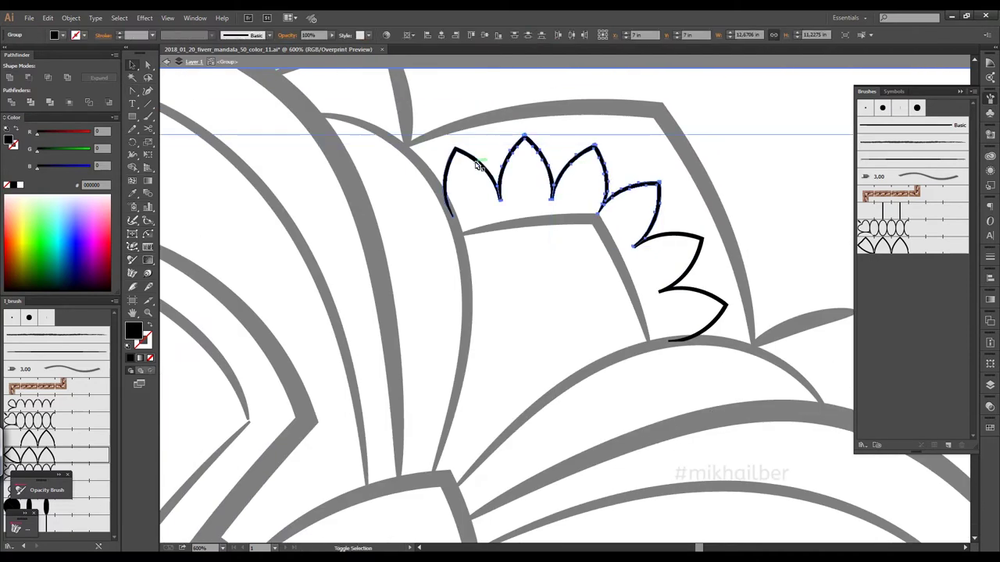
{"action": "scroll", "coordinate": [558, 169], "scroll_direction": "up", "scroll_amount": 8}
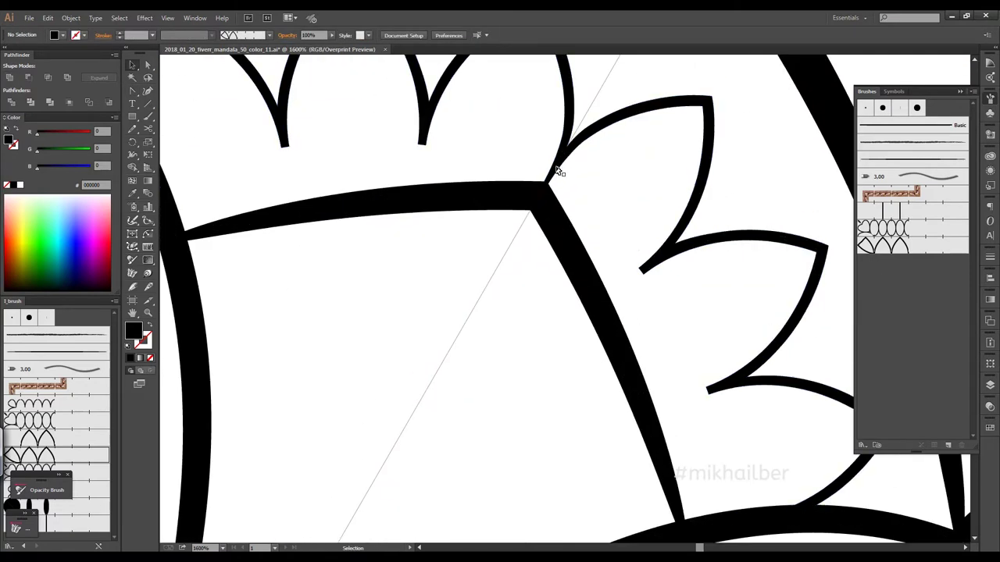
Step: Smooth the scallop junction at the inner chevron's corner by reshaping and removing its anchor points
{"action": "key", "text": "p"}
{"action": "left_click_drag", "start_coordinate": [569, 170], "coordinate": [548, 282]}
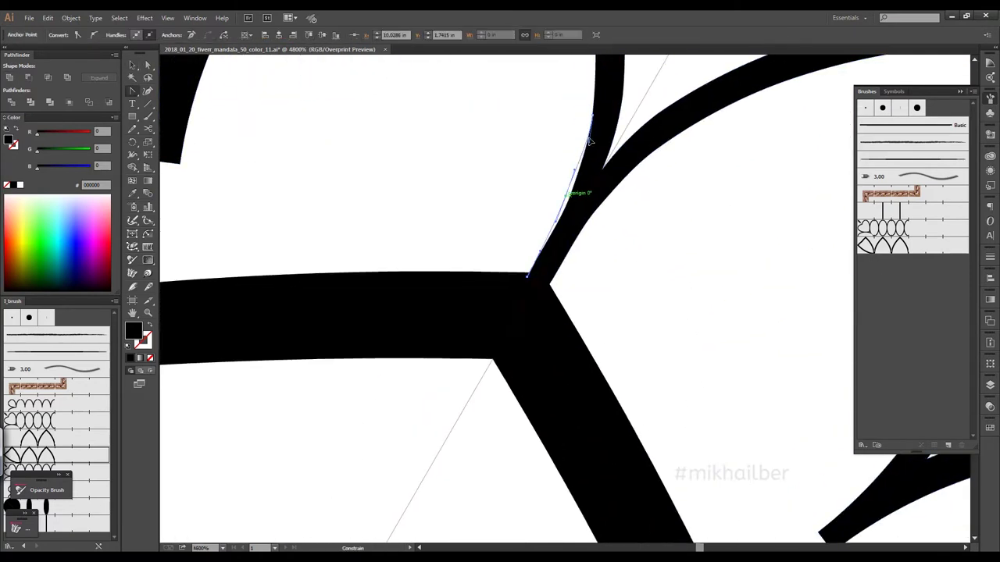
{"action": "left_click_drag", "start_coordinate": [605, 120], "coordinate": [592, 232]}
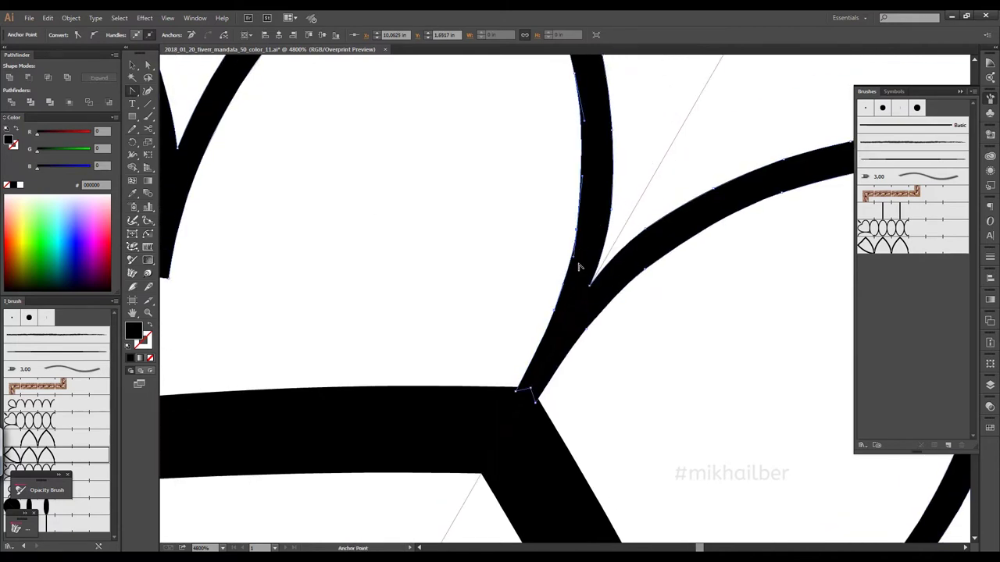
{"action": "left_click", "coordinate": [570, 291]}
{"action": "left_click_drag", "start_coordinate": [568, 282], "coordinate": [564, 291]}
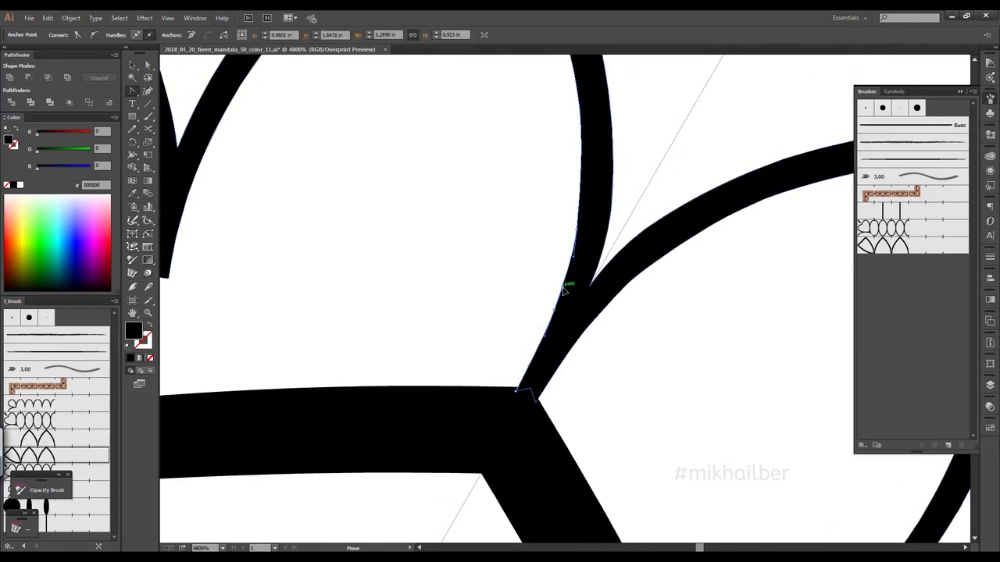
{"action": "left_click", "coordinate": [559, 311]}
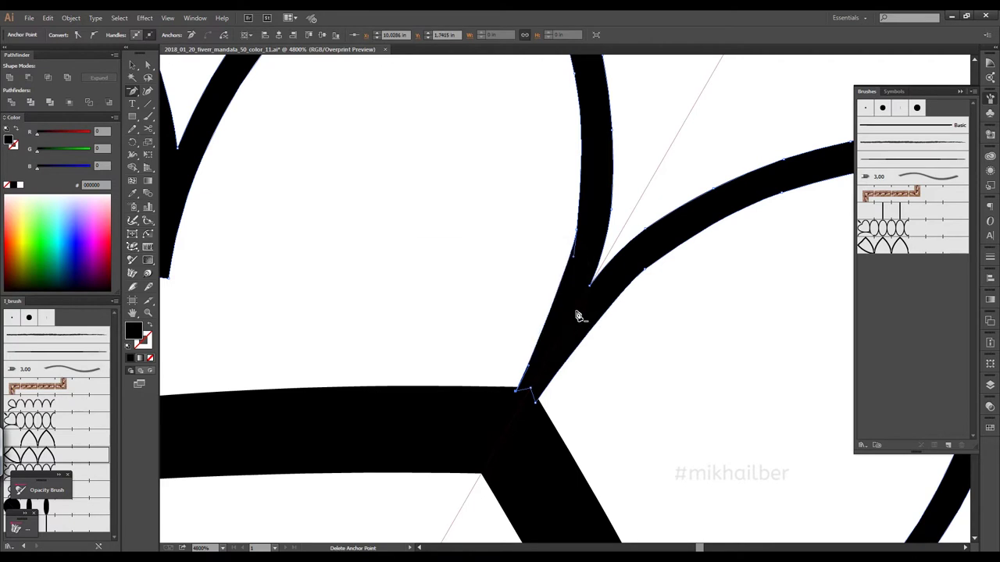
{"action": "key", "text": "shift+x"}
{"action": "key", "text": "shift+x"}
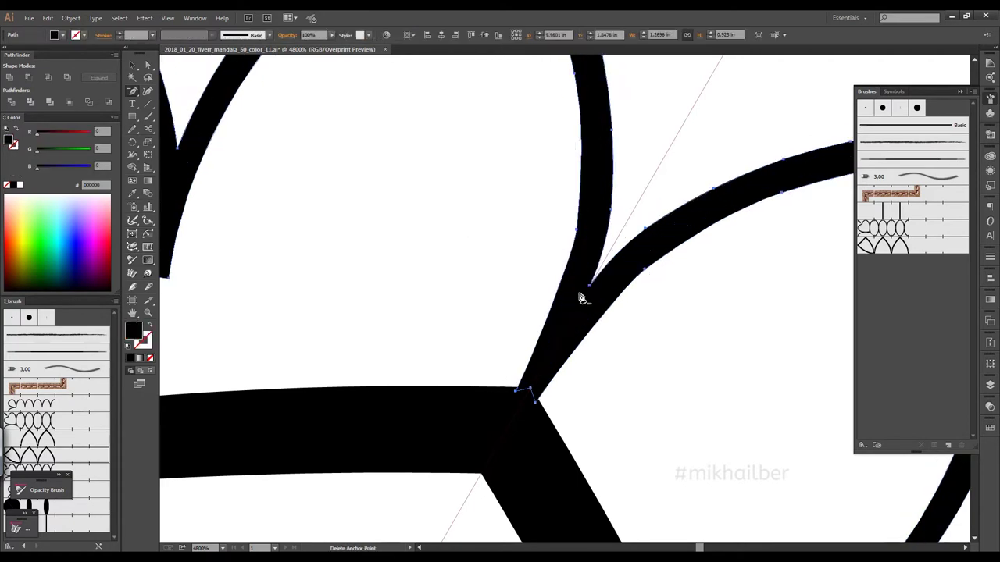
{"action": "left_click", "coordinate": [576, 231]}
{"action": "key", "text": "ctrl+shift+a"}
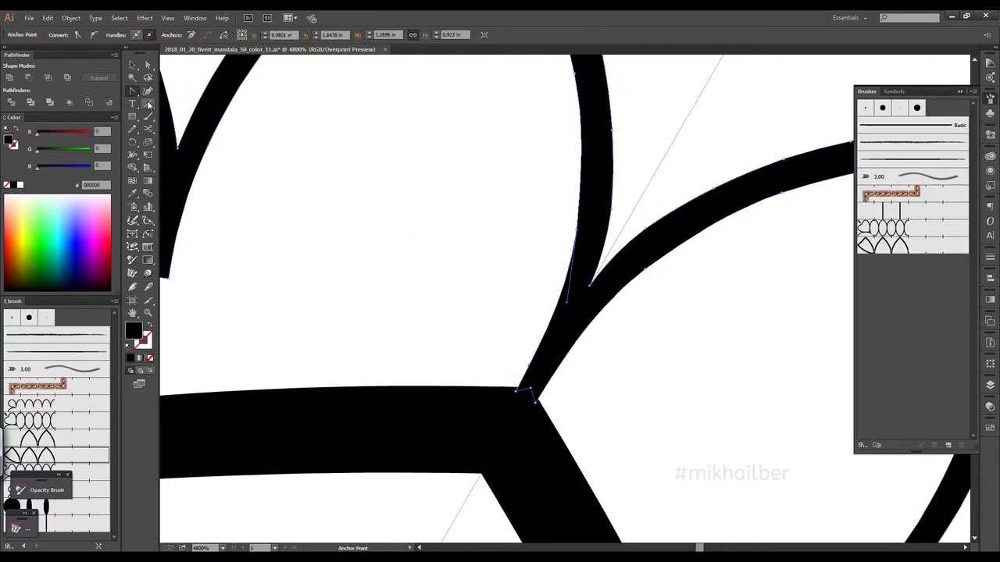
Step: Align the outer end of the small edge petal's side stroke with the tip of its adjoining stroke using the Anchor Point tool
{"action": "scroll", "coordinate": [547, 279], "scroll_direction": "down", "scroll_amount": 4}
{"action": "scroll", "coordinate": [547, 279], "scroll_direction": "down", "scroll_amount": 3}
{"action": "scroll", "coordinate": [458, 156], "scroll_direction": "up", "scroll_amount": 4}
{"action": "left_click", "coordinate": [443, 199]}
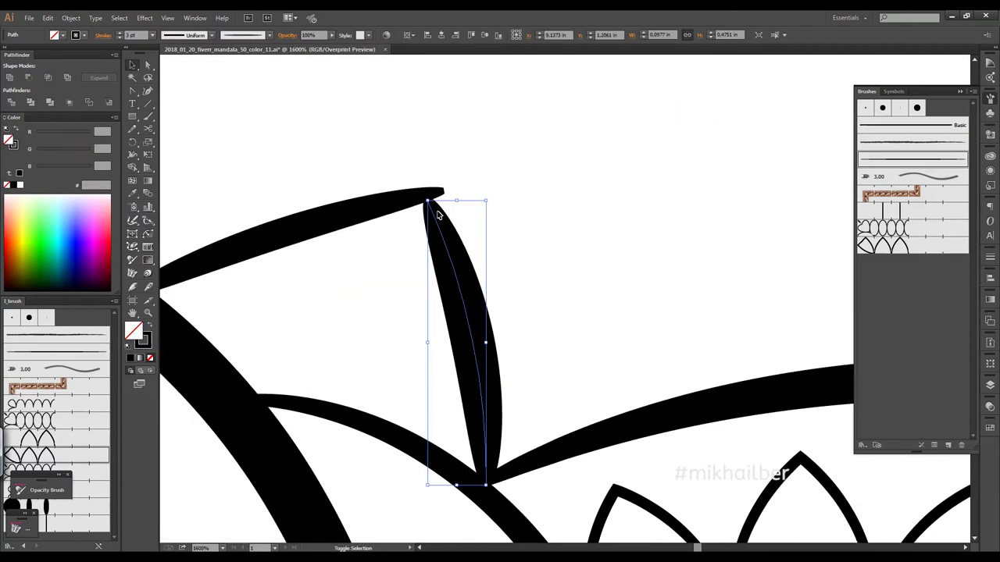
{"action": "key", "text": "p"}
{"action": "scroll", "coordinate": [484, 234], "scroll_direction": "up", "scroll_amount": 2}
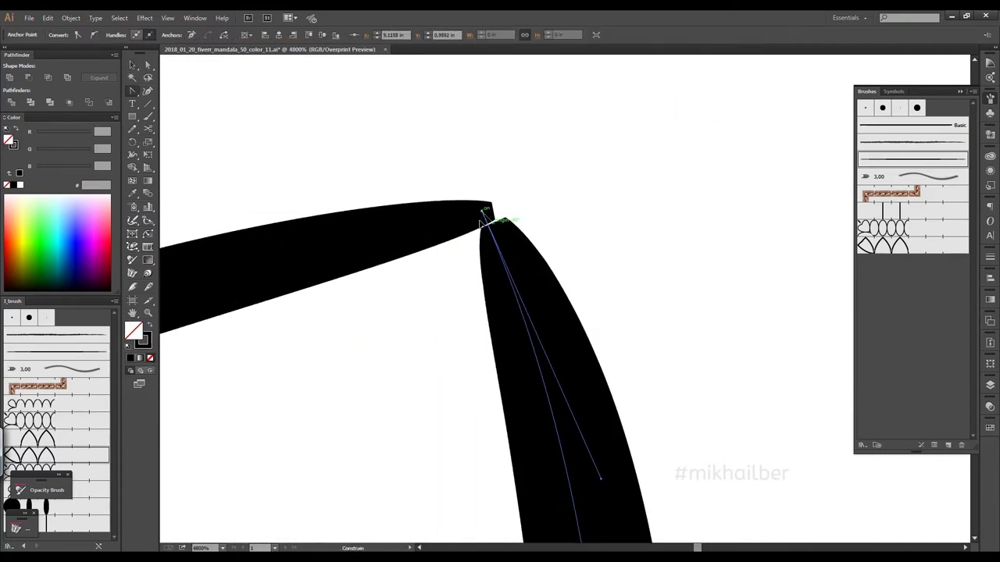
{"action": "scroll", "coordinate": [490, 198], "scroll_direction": "down", "scroll_amount": 4}
{"action": "scroll", "coordinate": [441, 258], "scroll_direction": "up", "scroll_amount": 4}
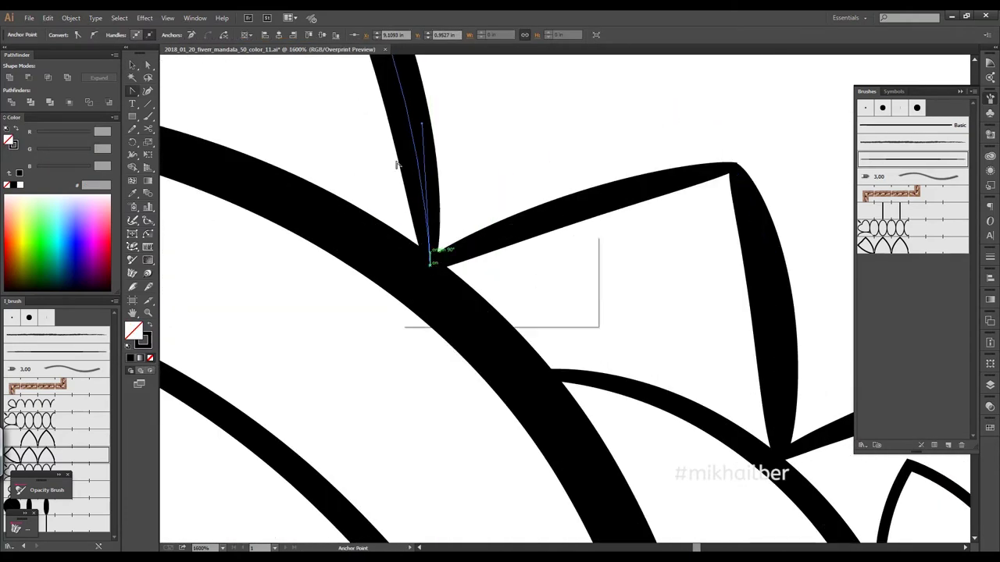
Step: Reshape the ends of the larger edge petal's side stroke and the arc around the long petal's tip to close their joints
{"action": "left_click_drag", "start_coordinate": [441, 258], "coordinate": [512, 295]}
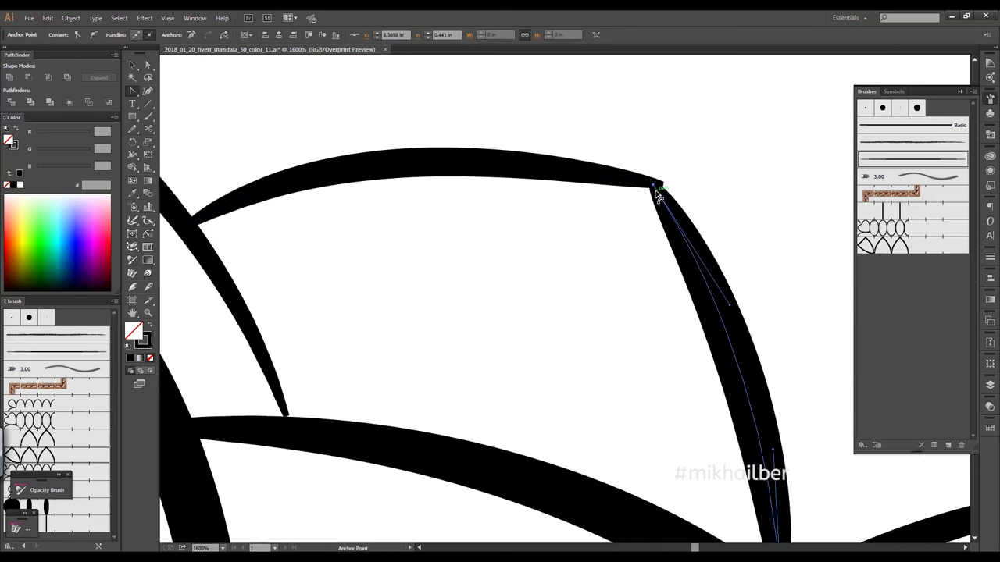
{"action": "scroll", "coordinate": [659, 195], "scroll_direction": "down", "scroll_amount": 3}
{"action": "scroll", "coordinate": [526, 331], "scroll_direction": "up", "scroll_amount": 3}
{"action": "left_click_drag", "start_coordinate": [509, 341], "coordinate": [542, 324]}
{"action": "scroll", "coordinate": [554, 331], "scroll_direction": "down", "scroll_amount": 4}
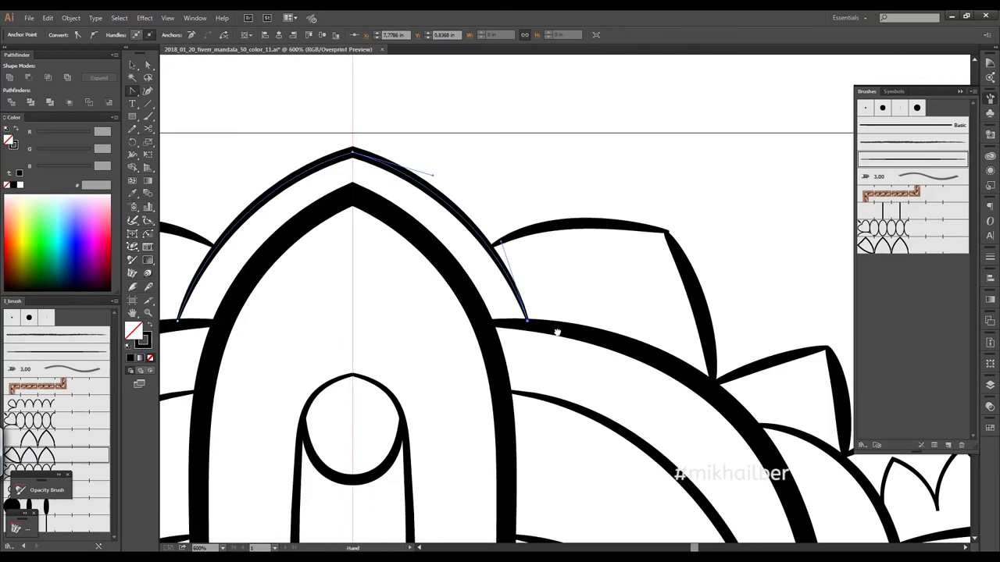
Step: Join the fan-shaped petal's thin inner contour at its outer corner and adjust its inner end against the long petal
{"action": "scroll", "coordinate": [508, 347], "scroll_direction": "up", "scroll_amount": 5}
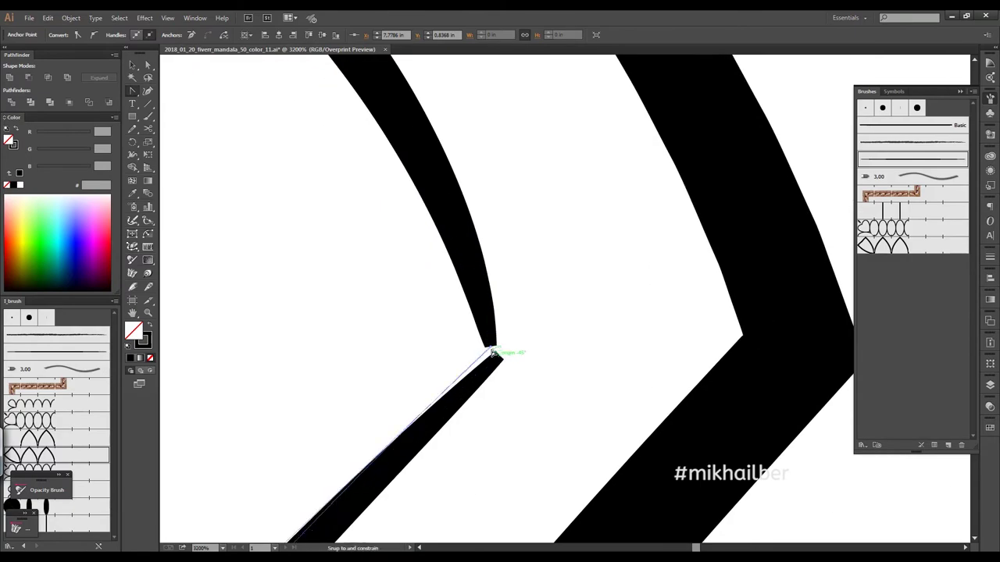
{"action": "scroll", "coordinate": [565, 321], "scroll_direction": "down", "scroll_amount": 8}
{"action": "left_click_drag", "start_coordinate": [549, 312], "coordinate": [611, 227]}
{"action": "scroll", "coordinate": [611, 227], "scroll_direction": "down", "scroll_amount": 2}
{"action": "scroll", "coordinate": [424, 224], "scroll_direction": "up", "scroll_amount": 7}
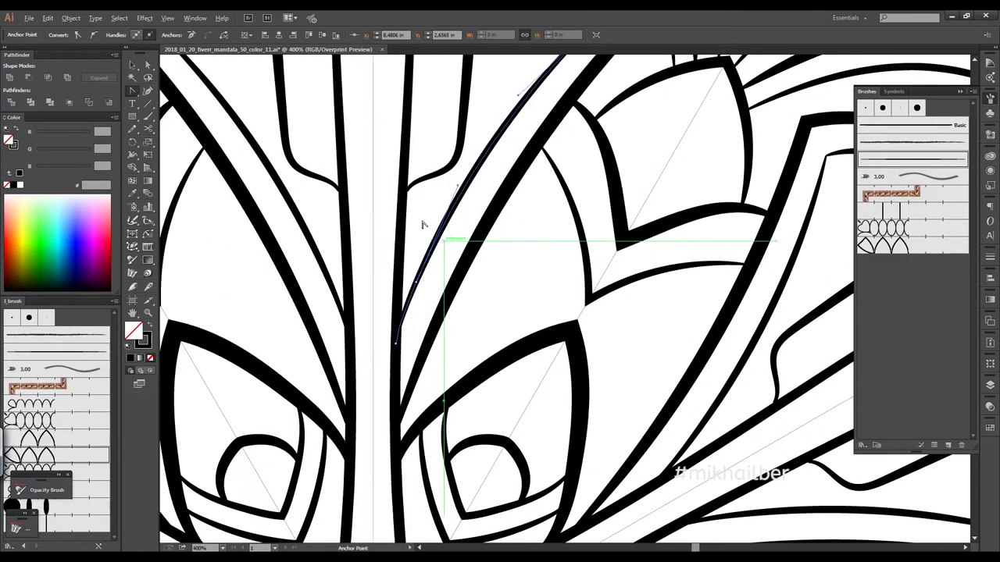
{"action": "left_click", "coordinate": [396, 204]}
{"action": "key", "text": "v"}
{"action": "scroll", "coordinate": [419, 294], "scroll_direction": "down", "scroll_amount": 9}
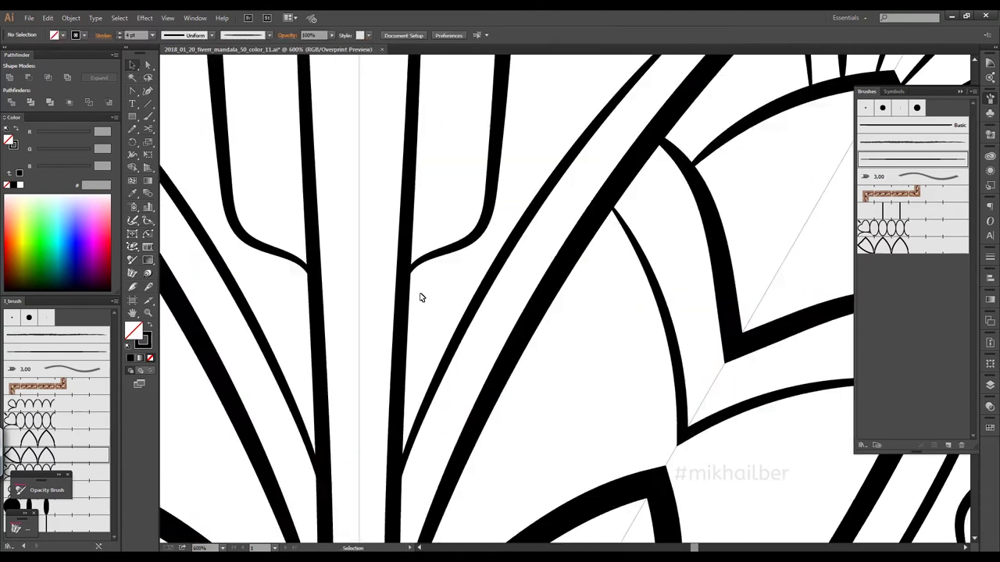
Step: Set the side strokes of the two edge petals beside the long petal's tip to 2 pt
{"action": "left_click", "coordinate": [582, 150]}
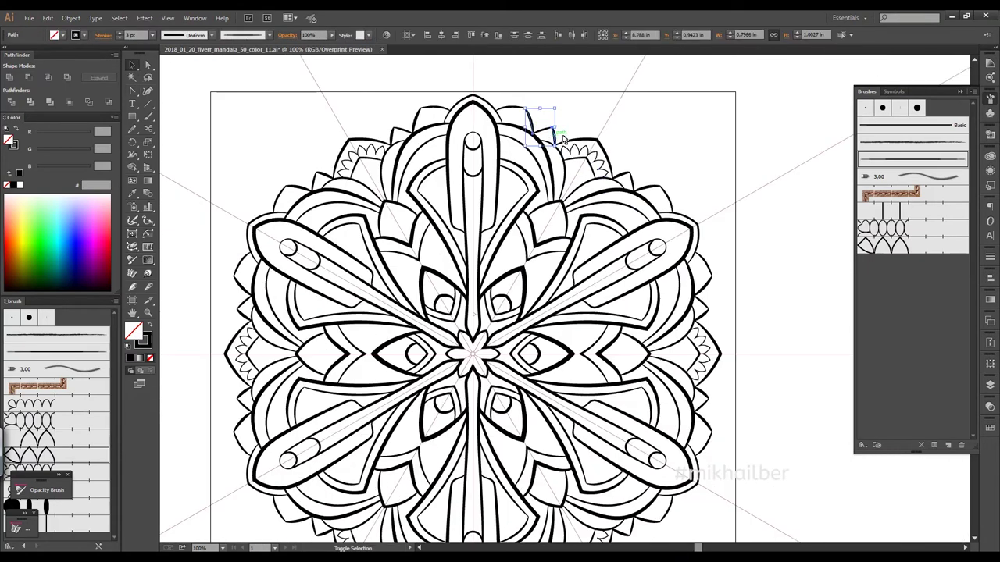
{"action": "left_click", "coordinate": [524, 87]}
{"action": "scroll", "coordinate": [610, 165], "scroll_direction": "down", "scroll_amount": 2}
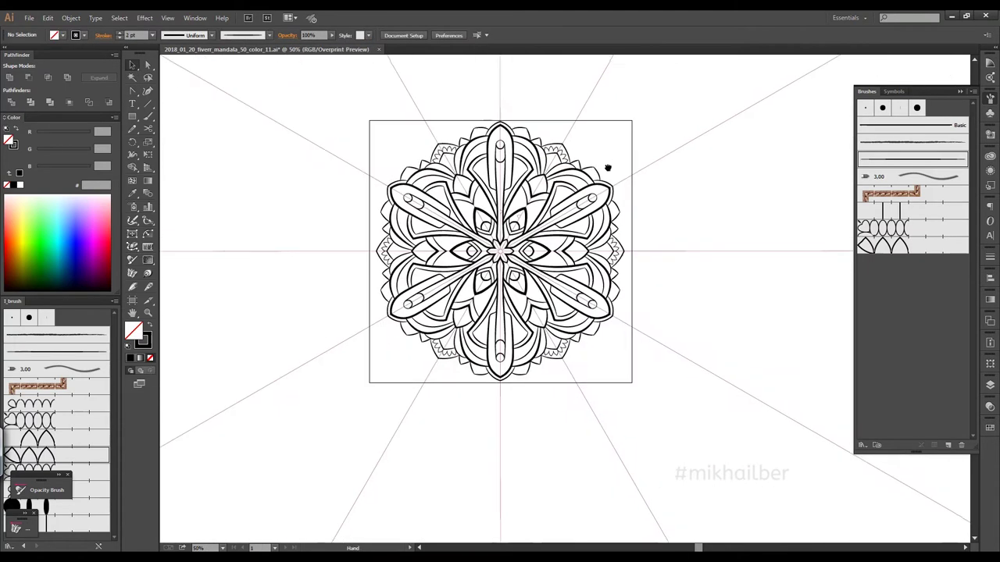
Step: Set the inner chevron of the outer pointed petal to a 3 pt stroke and save the file
{"action": "left_click", "coordinate": [534, 184]}
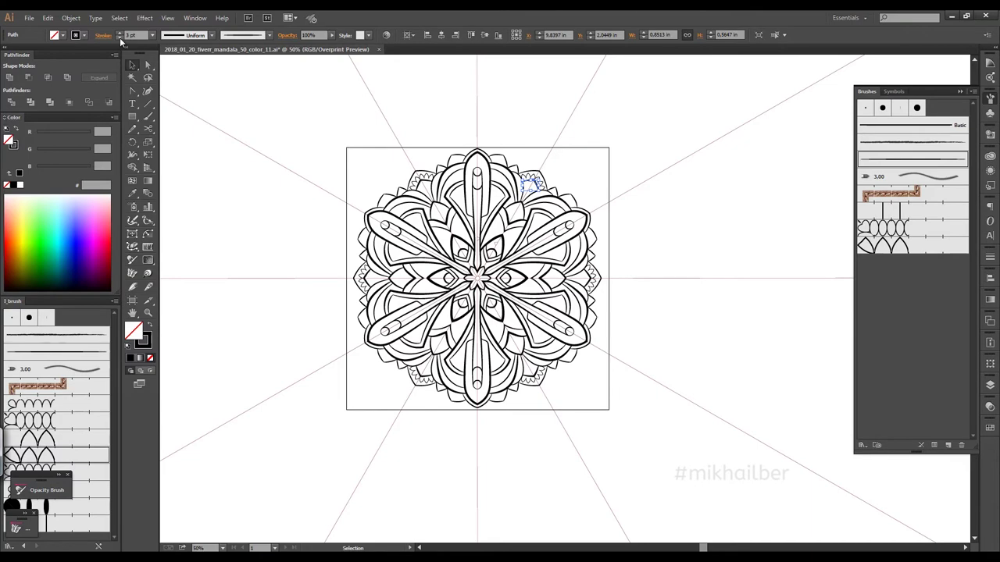
{"action": "left_click", "coordinate": [670, 230]}
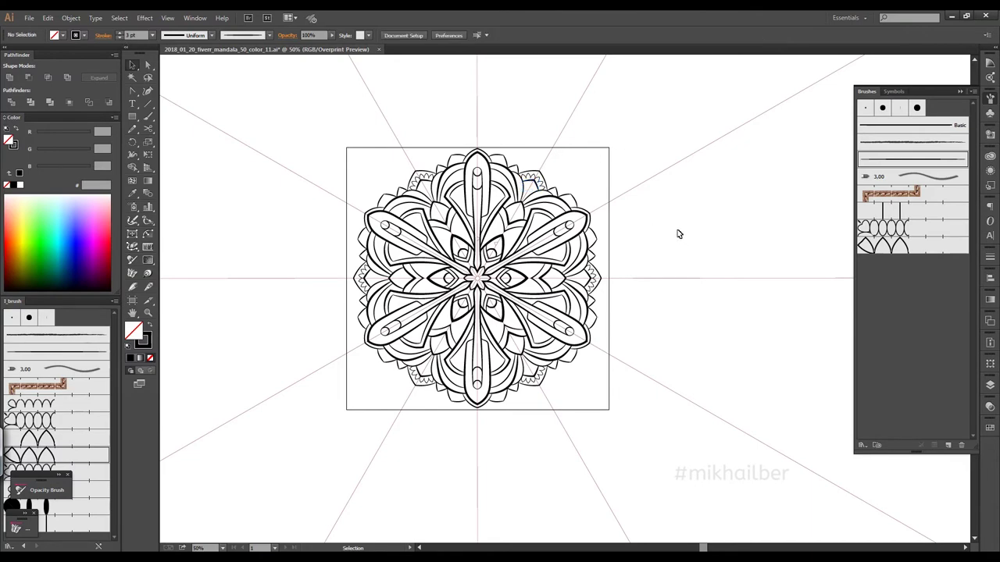
{"action": "key", "text": "ctrl+s"}
Step: Try a 2 pt stroke on the fan-shaped petal's outer arc, then set its weight to 3 pt and check the mandala
{"action": "key", "text": "ctrl+="}
{"action": "left_click", "coordinate": [522, 142]}
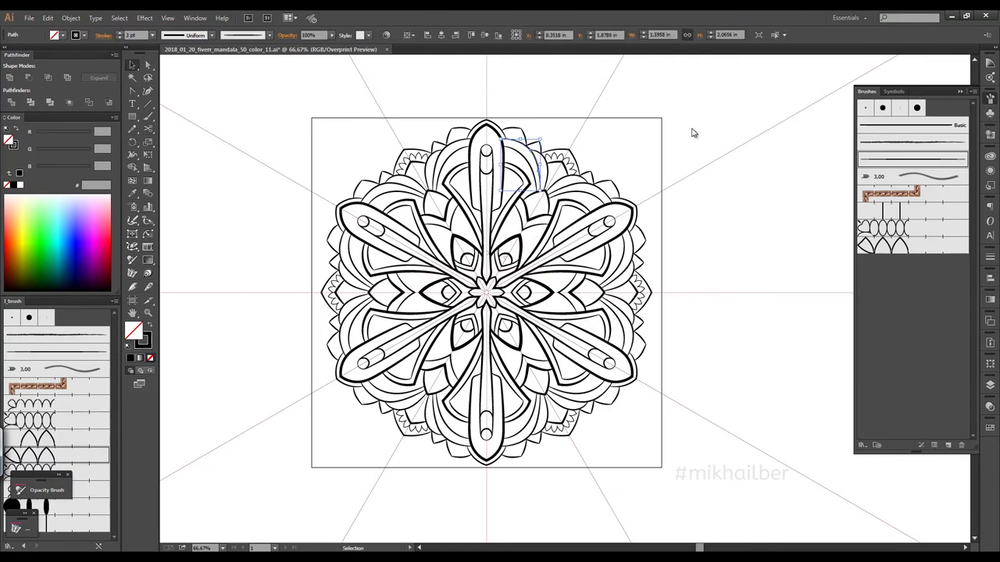
{"action": "left_click", "coordinate": [529, 148]}
{"action": "scroll", "coordinate": [599, 247], "scroll_direction": "down", "scroll_amount": 5}
{"action": "scroll", "coordinate": [558, 232], "scroll_direction": "up", "scroll_amount": 5}
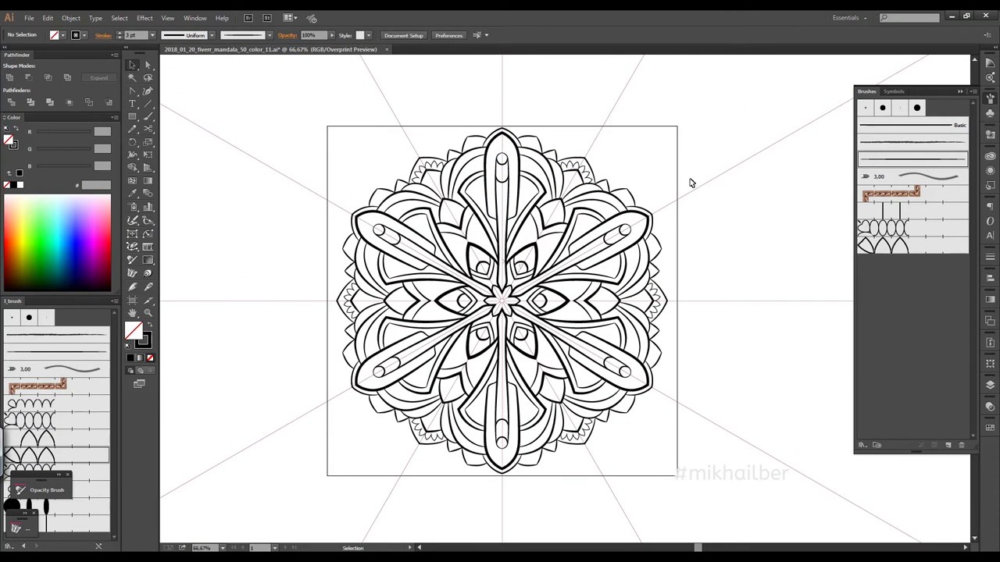
Step: Set the outline of the inner pointed petal near the centre to a 4 pt stroke and save the file
{"action": "left_click", "coordinate": [519, 266]}
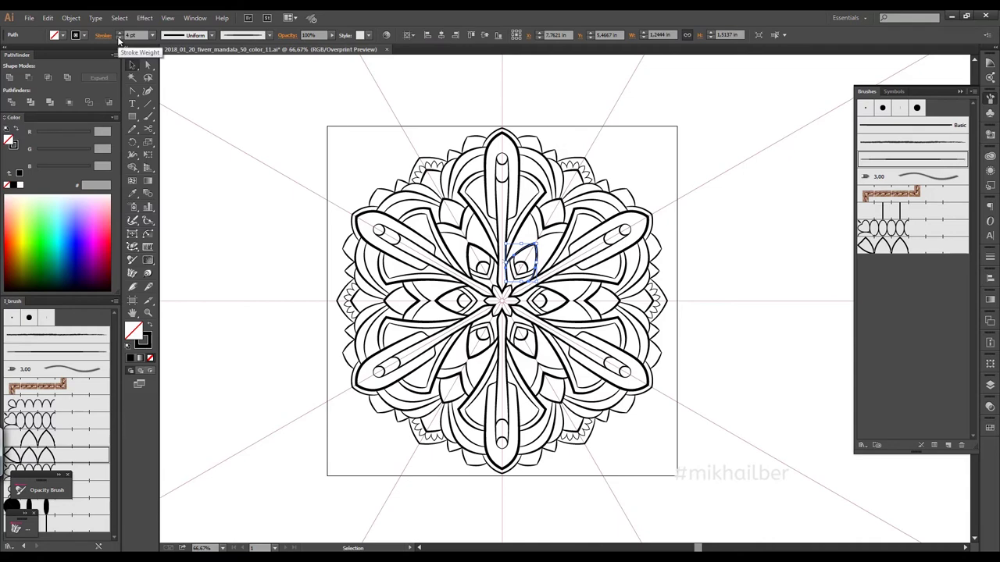
{"action": "left_click", "coordinate": [666, 168]}
{"action": "scroll", "coordinate": [666, 168], "scroll_direction": "down", "scroll_amount": 5}
{"action": "scroll", "coordinate": [706, 245], "scroll_direction": "up", "scroll_amount": 4}
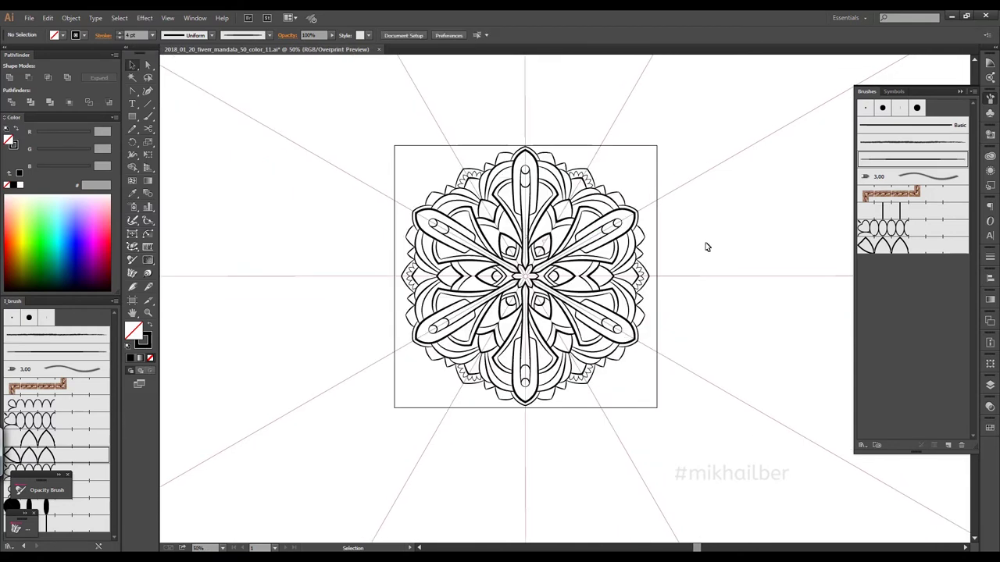
{"action": "key", "text": "ctrl+s"}
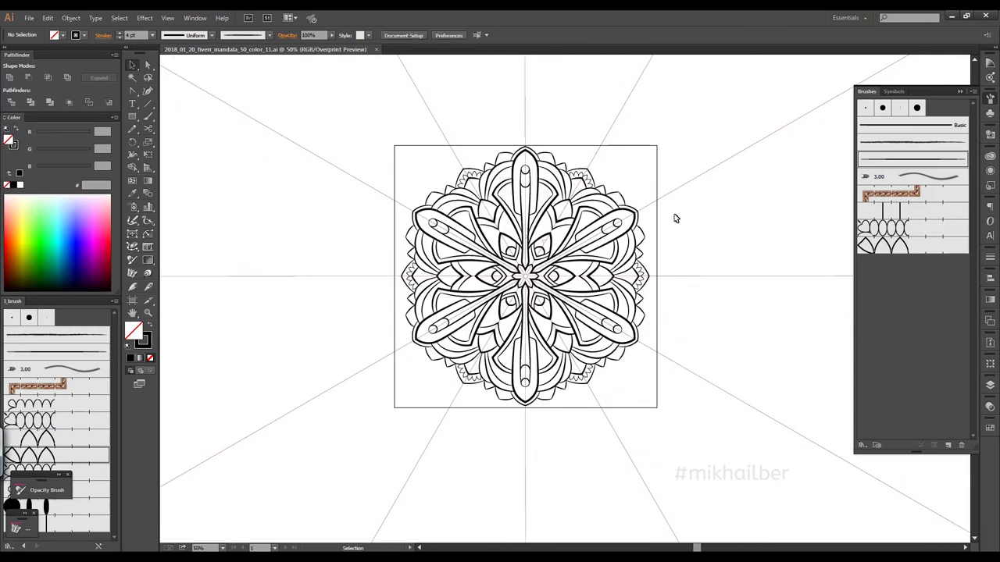
Step: Expand the appearance of all the mandala artwork and combine the resulting outlined shapes into one group
{"action": "left_click", "coordinate": [70, 17]}
{"action": "left_click", "coordinate": [156, 143]}
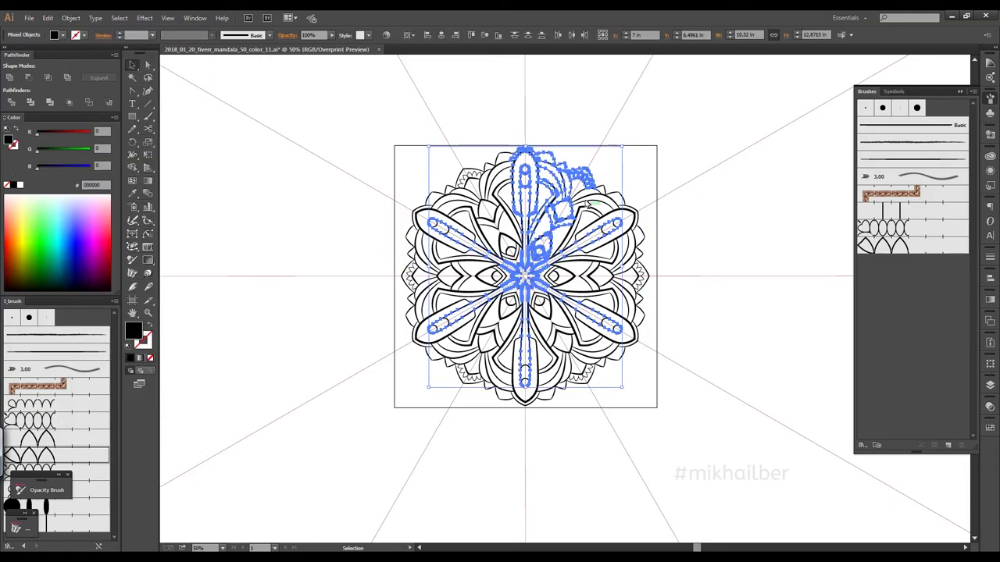
{"action": "scroll", "coordinate": [572, 196], "scroll_direction": "up", "scroll_amount": 3}
{"action": "key", "text": "ctrl+minus"}
{"action": "key", "text": "ctrl+minus"}
{"action": "key", "text": "ctrl+g"}
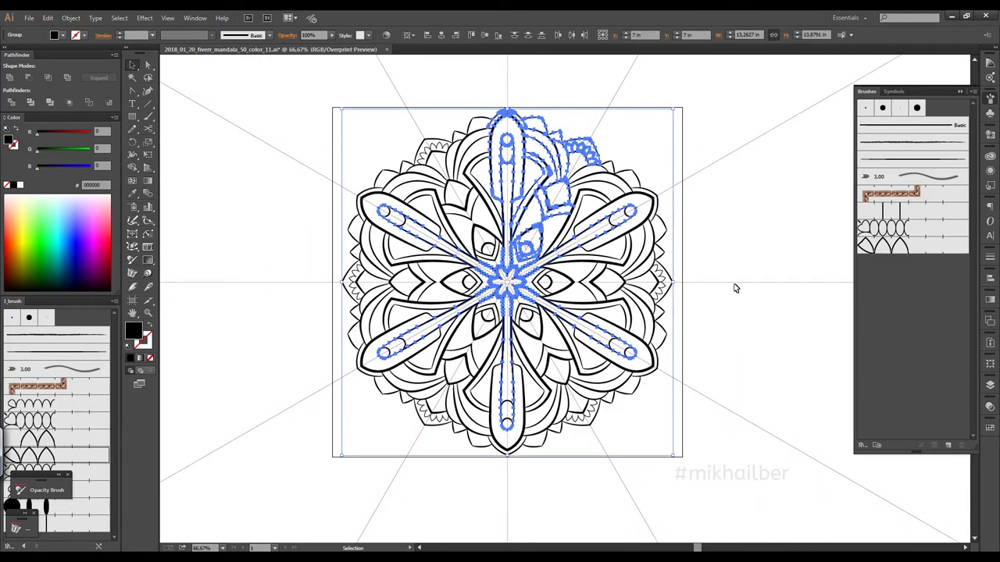
Step: Remove surplus anchor points along the expanded outlines, from the outer petals to the centre flower, using the Smart Remove Brush at tolerance 10
{"action": "left_click", "coordinate": [346, 152]}
{"action": "key", "text": "shift+minus"}
{"action": "scroll", "coordinate": [511, 111], "scroll_direction": "up", "scroll_amount": 3}
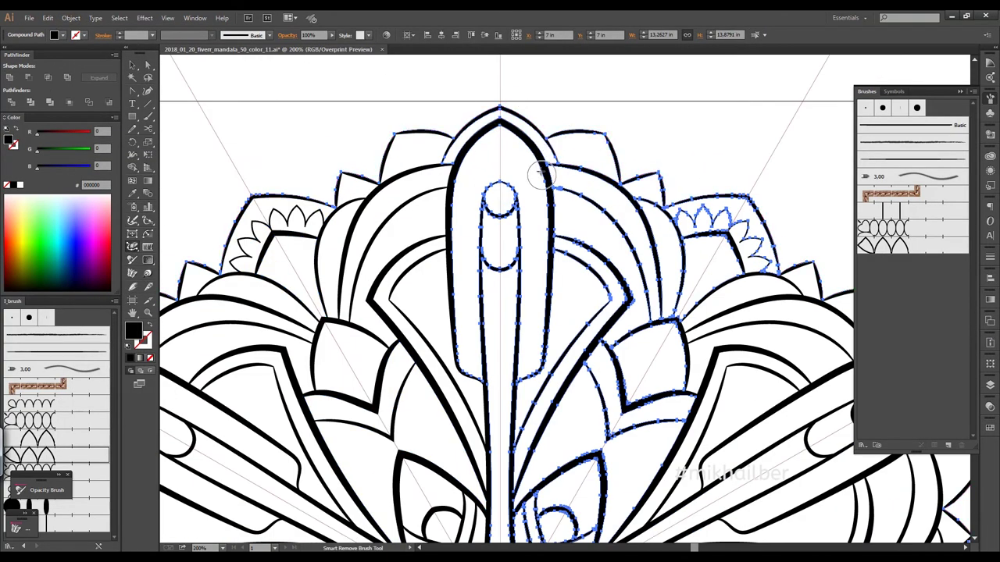
{"action": "mouse_move", "coordinate": [744, 208]}
{"action": "left_mouse_down"}
{"action": "mouse_move", "coordinate": [743, 237]}
{"action": "mouse_move", "coordinate": [713, 224]}
{"action": "left_mouse_up"}
{"action": "mouse_move", "coordinate": [522, 470]}
{"action": "left_mouse_down"}
{"action": "mouse_move", "coordinate": [544, 406]}
{"action": "mouse_move", "coordinate": [603, 323]}
{"action": "mouse_move", "coordinate": [535, 230]}
{"action": "mouse_move", "coordinate": [588, 332]}
{"action": "left_mouse_up"}
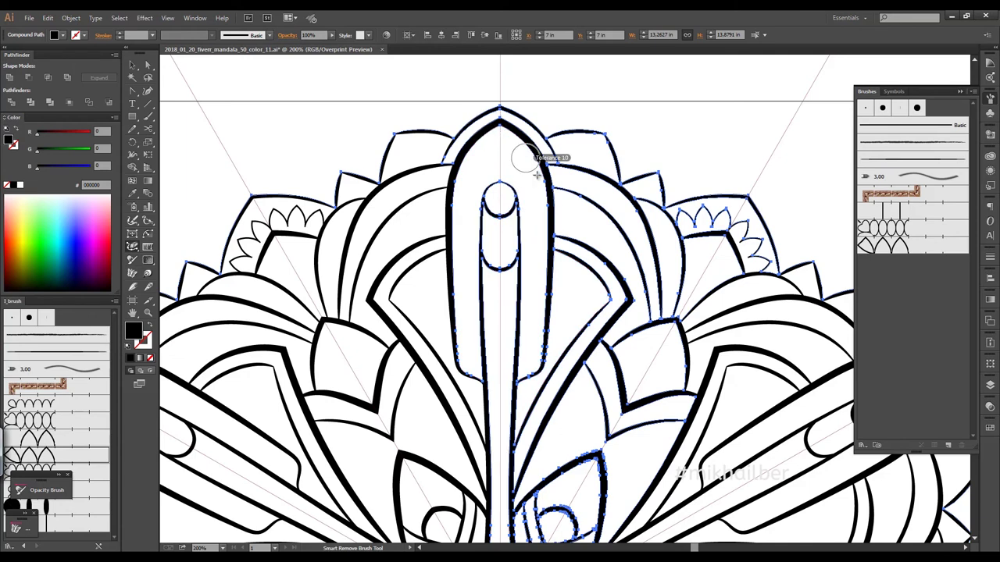
{"action": "scroll", "coordinate": [547, 234], "scroll_direction": "down", "scroll_amount": 3}
{"action": "scroll", "coordinate": [539, 293], "scroll_direction": "right", "scroll_amount": 2}
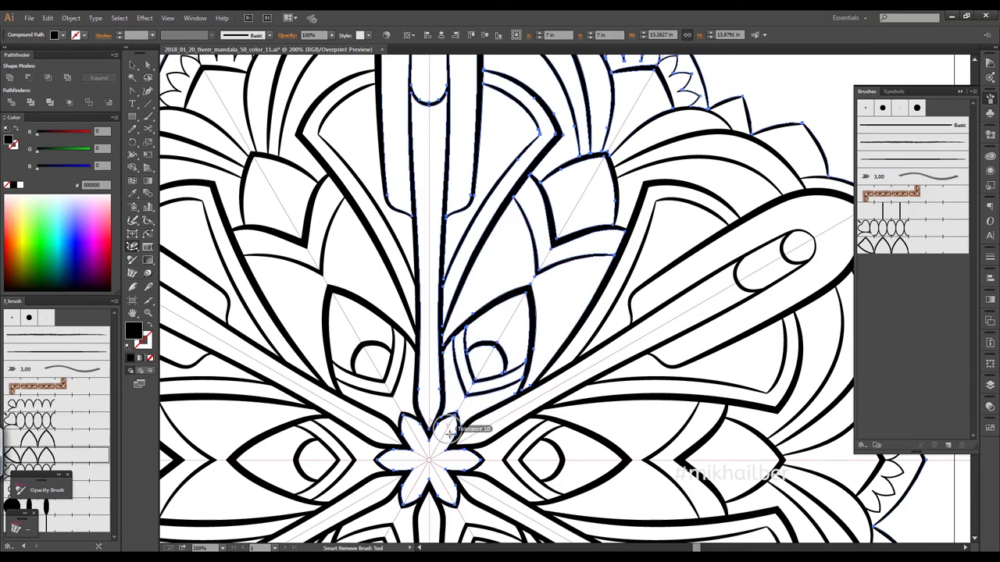
{"action": "left_click", "coordinate": [133, 64]}
{"action": "left_click", "coordinate": [458, 129]}
{"action": "key", "text": "ctrl+minus"}
{"action": "key", "text": "ctrl+minus"}
{"action": "key", "text": "ctrl+minus"}
{"action": "key", "text": "ctrl+minus"}
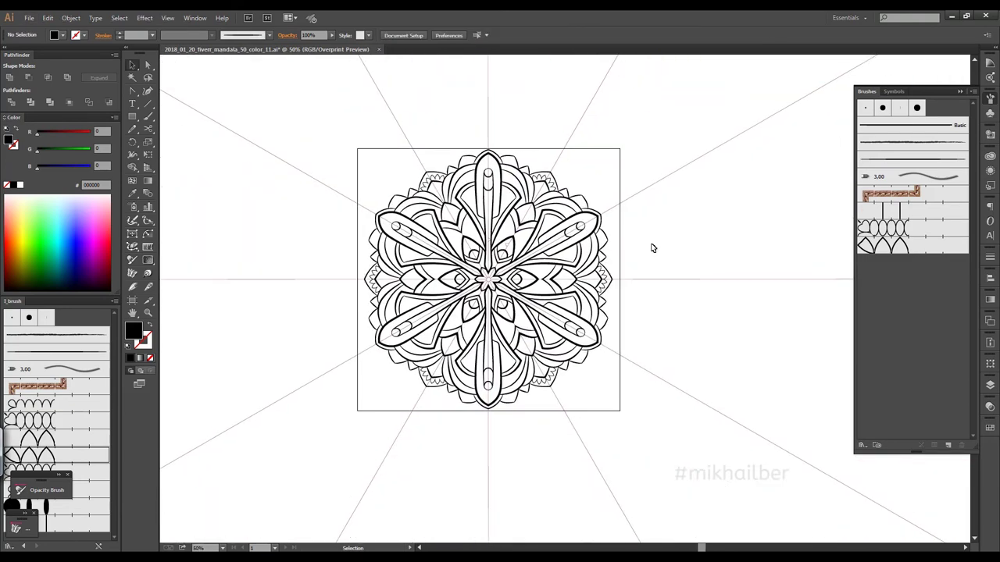
Step: Reshape the pointed top of the small circle inside the upper long petal by pulling curve handles from its top anchor
{"action": "scroll", "coordinate": [501, 252], "scroll_direction": "up", "scroll_amount": 3}
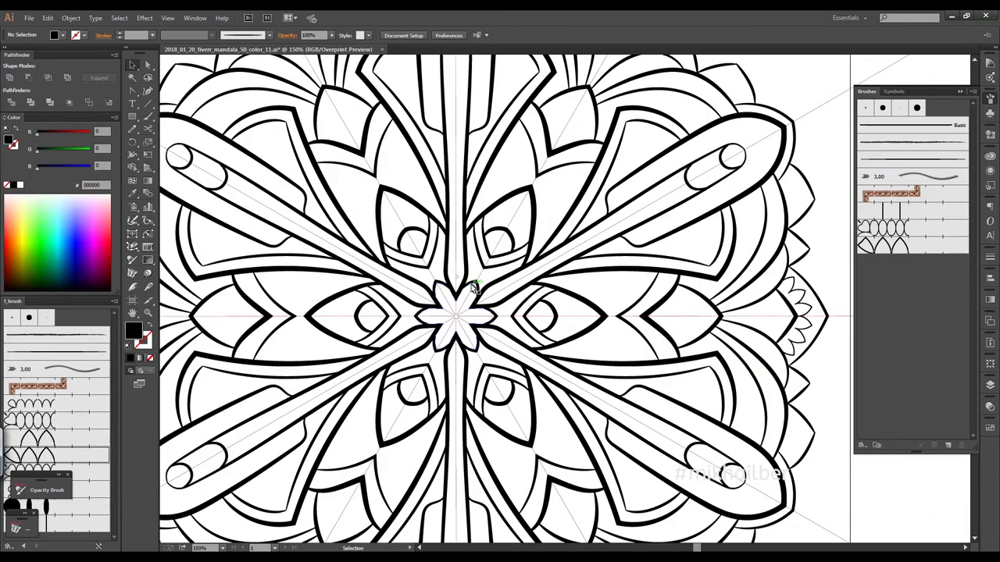
{"action": "left_click", "coordinate": [471, 287]}
{"action": "scroll", "coordinate": [477, 250], "scroll_direction": "up", "scroll_amount": 5}
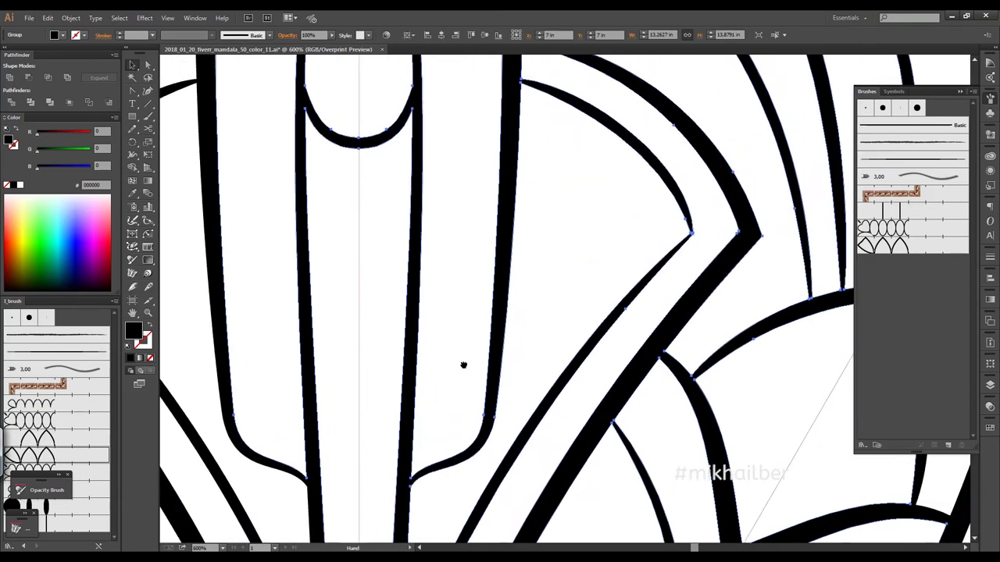
{"action": "scroll", "coordinate": [461, 336], "scroll_direction": "down", "scroll_amount": 3}
{"action": "left_click_drag", "start_coordinate": [458, 308], "coordinate": [450, 273]}
{"action": "scroll", "coordinate": [375, 346], "scroll_direction": "down", "scroll_amount": 2}
{"action": "scroll", "coordinate": [364, 191], "scroll_direction": "up", "scroll_amount": 6}
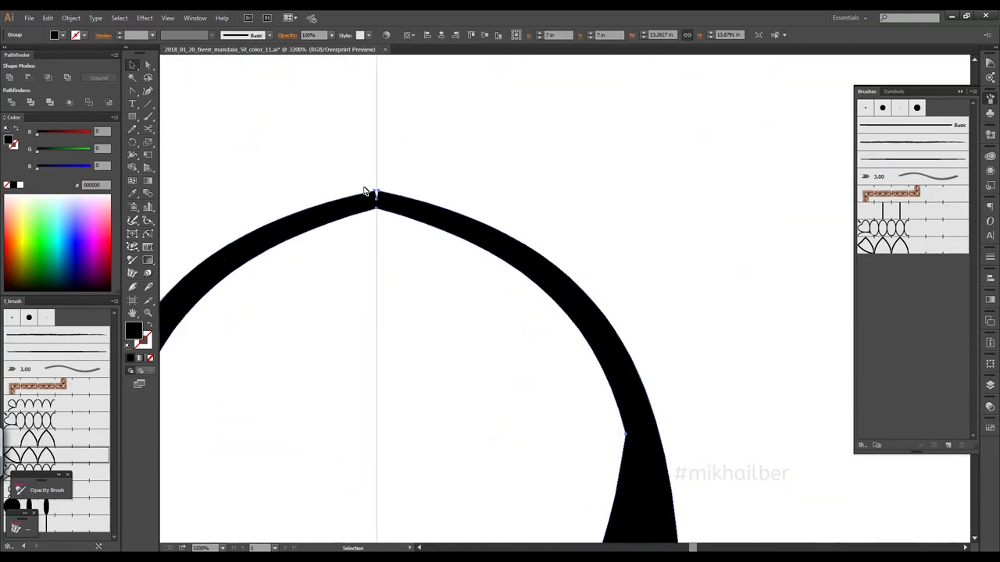
{"action": "key", "text": "p"}
{"action": "left_click_drag", "start_coordinate": [375, 196], "coordinate": [654, 248]}
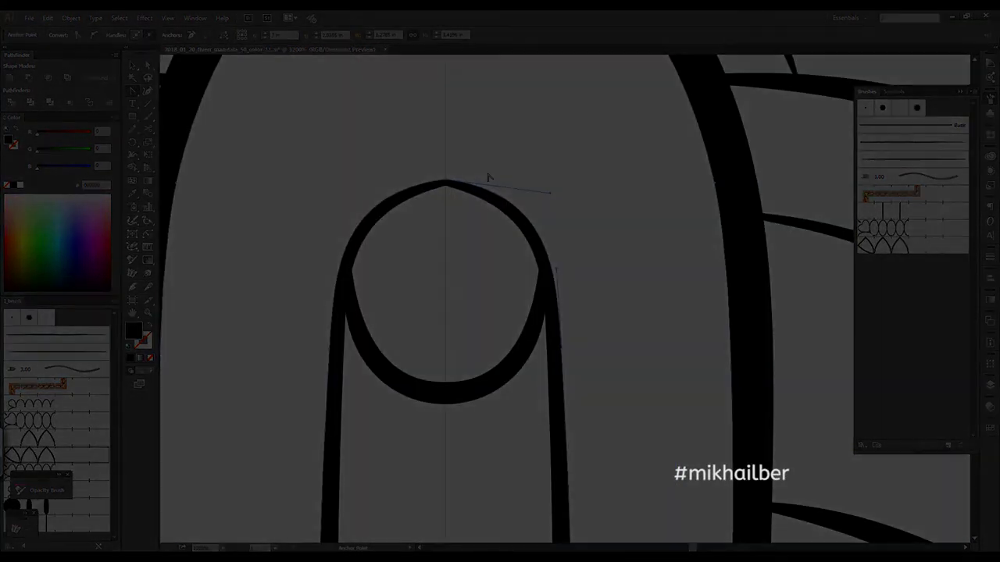